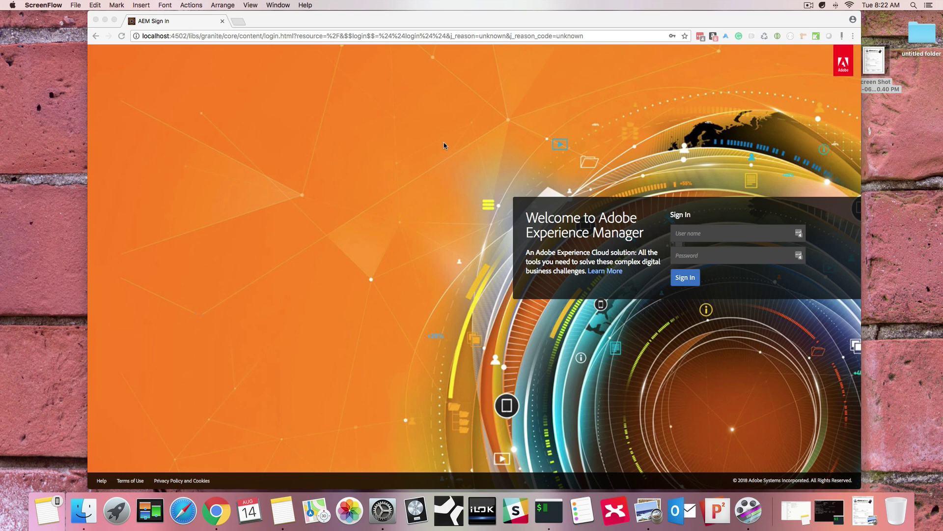
Step: View the screenshot of the original paper DVD order form, then close it
double_click(875, 74)
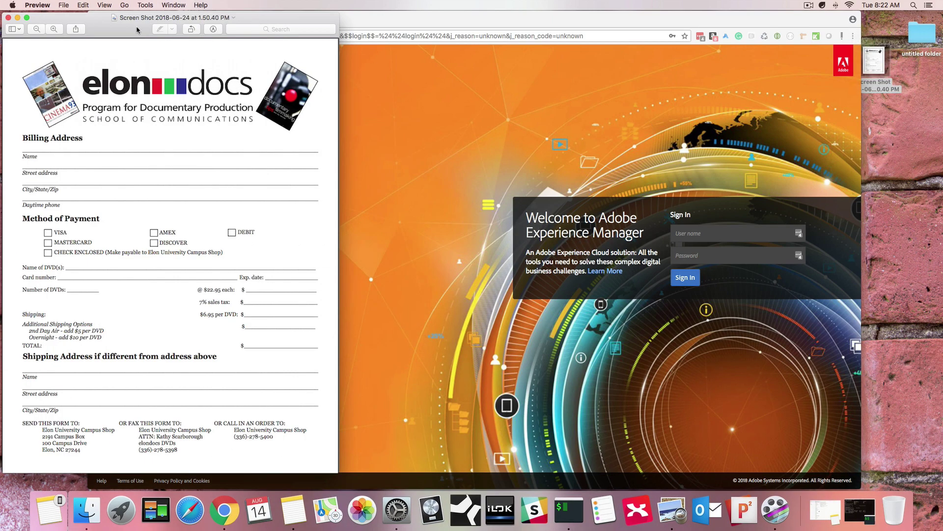
drag(132, 25, 302, 32)
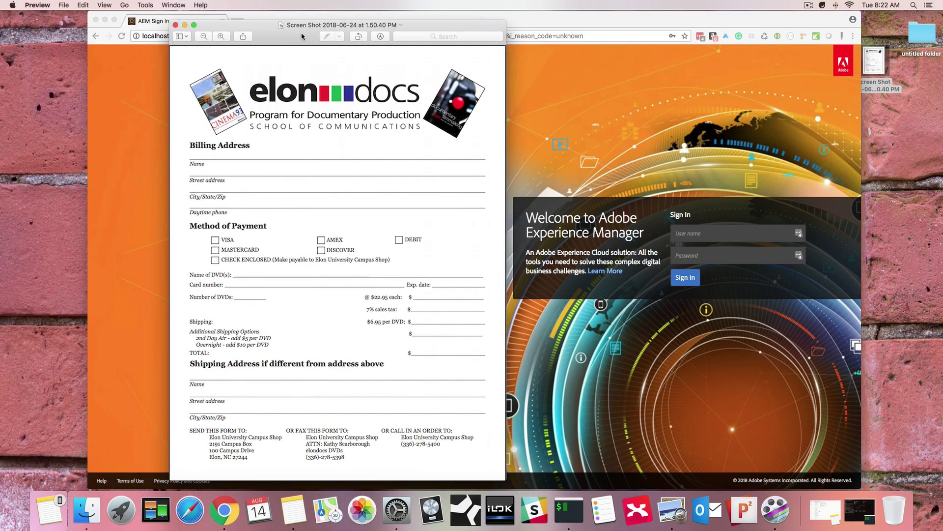
click(176, 25)
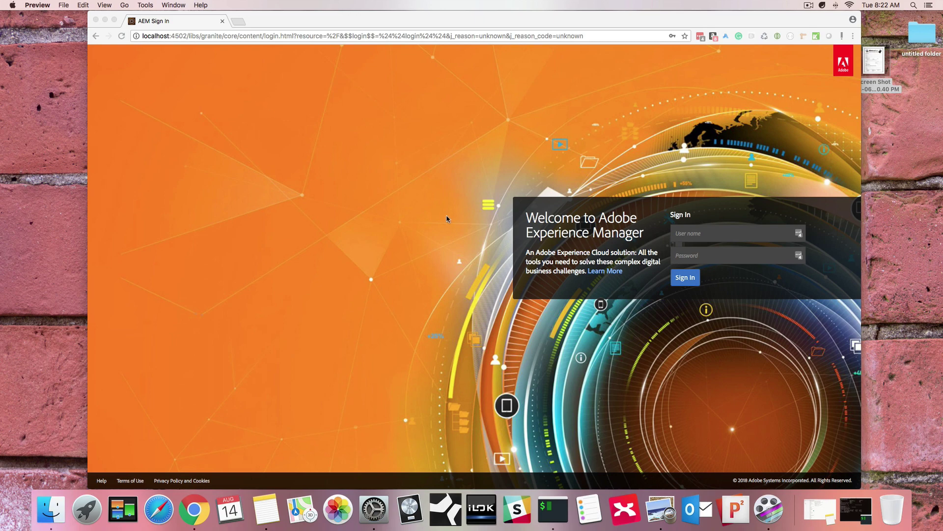
Step: Sign in to Adobe Experience Manager with the user name and password
click(697, 238)
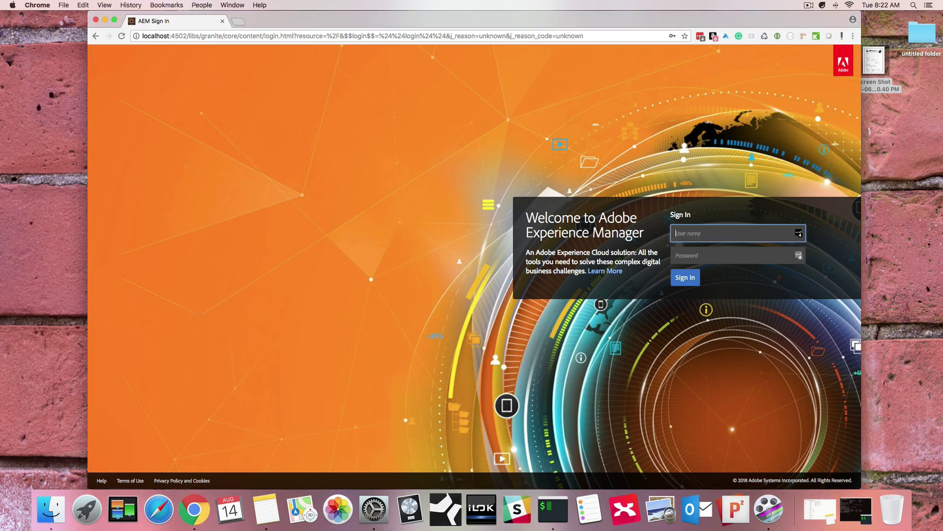
text(admin)
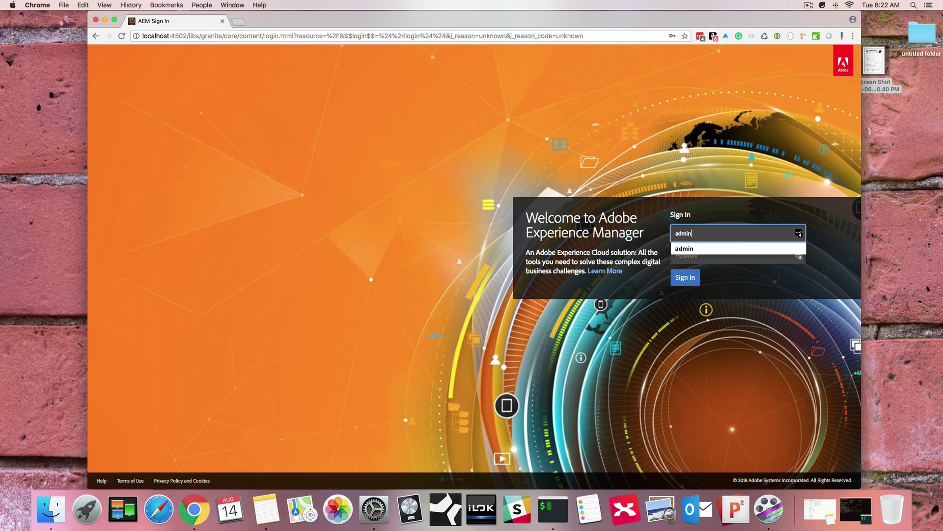
key(Tab)
text(admin)
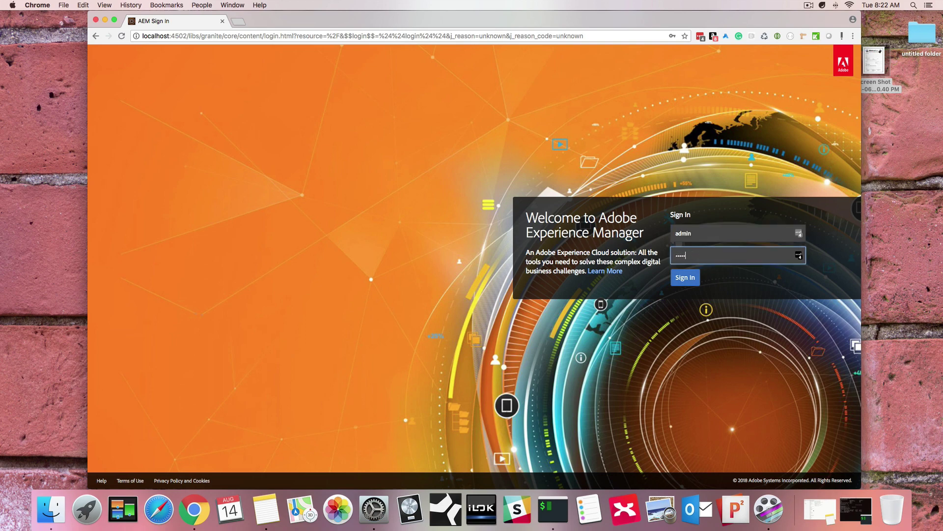
key(Return)
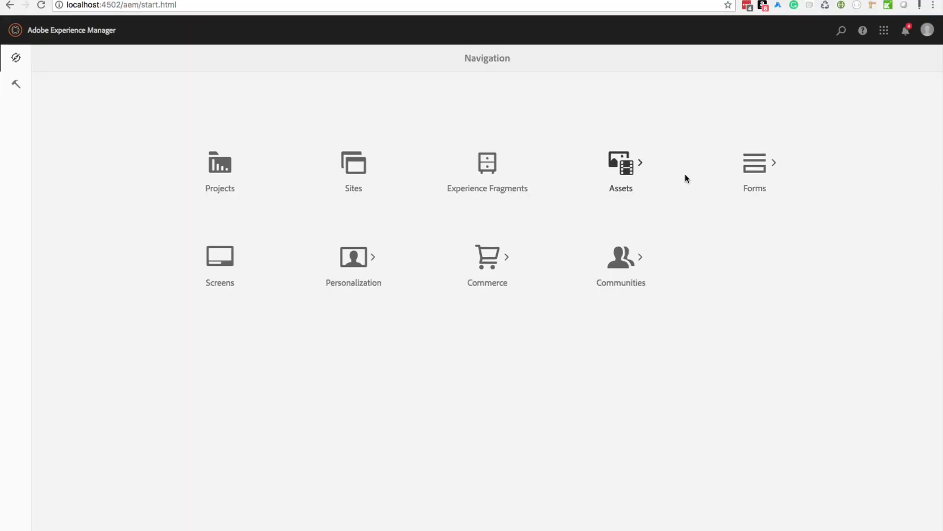
Step: Start a new Adaptive Form from Forms > Forms & Documents via Create
click(759, 167)
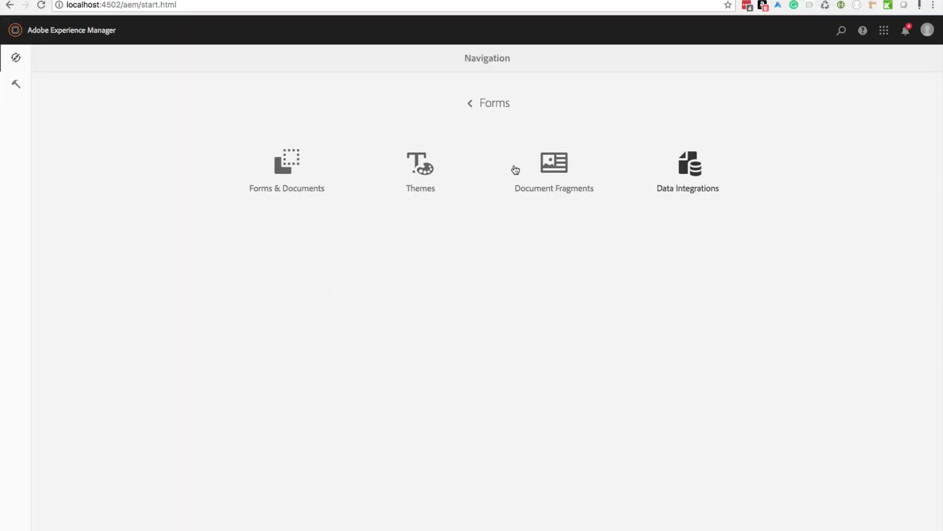
click(286, 165)
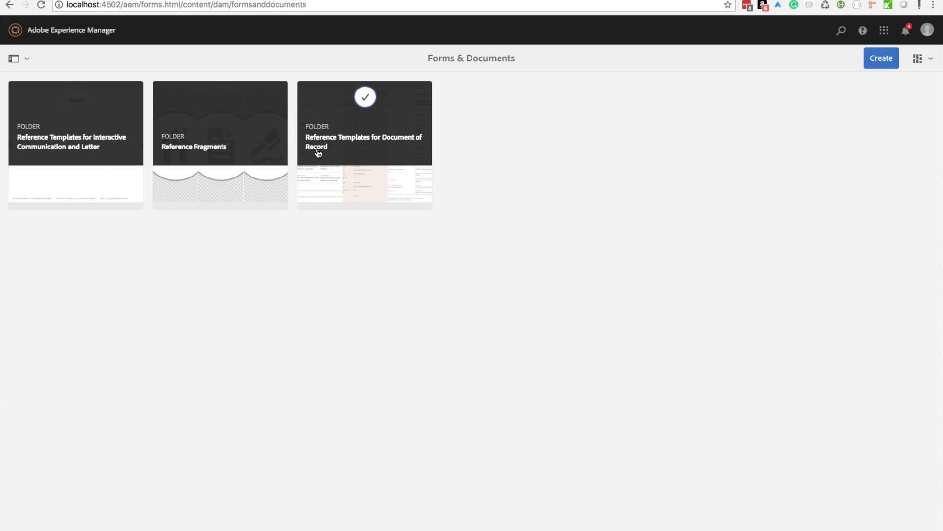
click(885, 60)
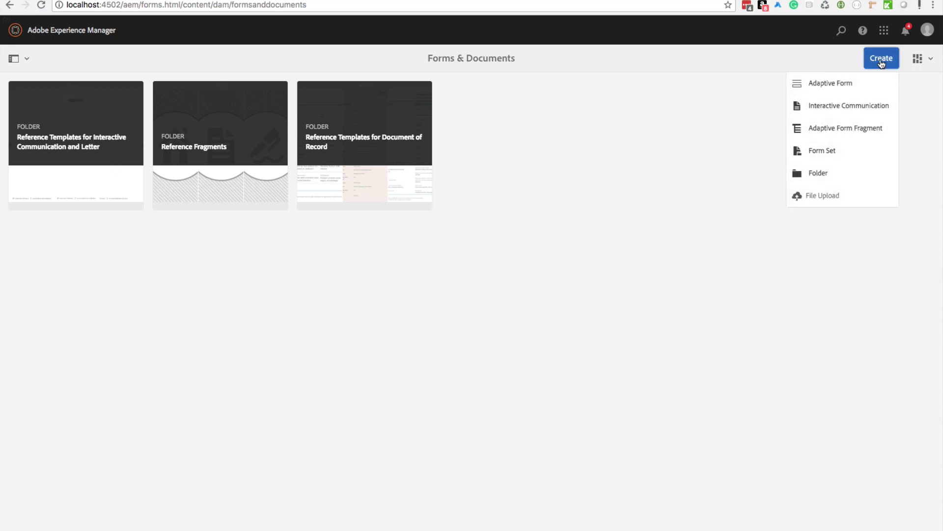
click(843, 84)
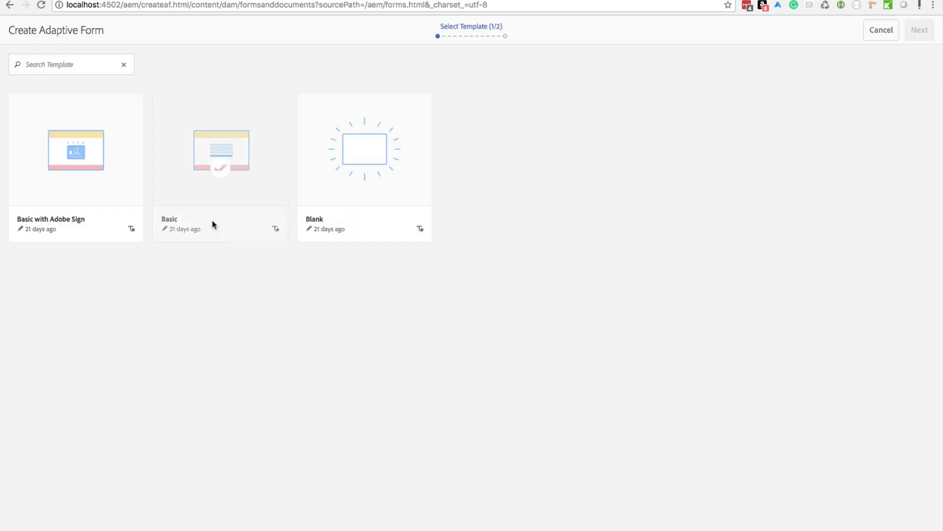
Step: Pick the Basic template and title the form 'DVD Order Form', checking its name dvd-order-form
click(216, 185)
click(919, 30)
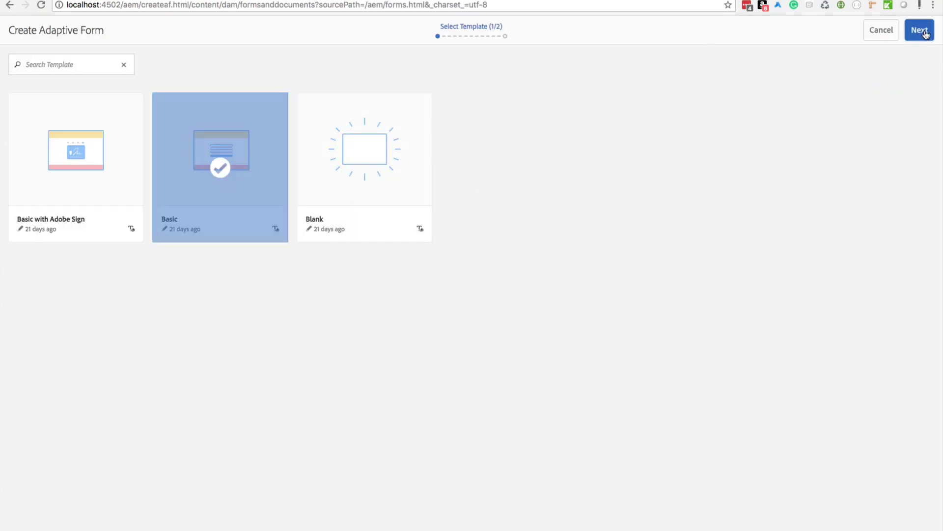
click(497, 96)
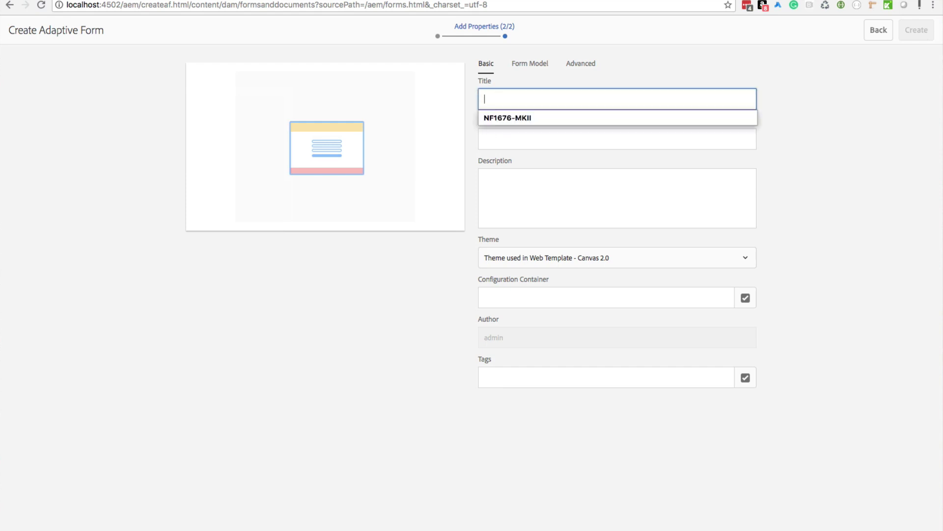
text(DVD Order Form)
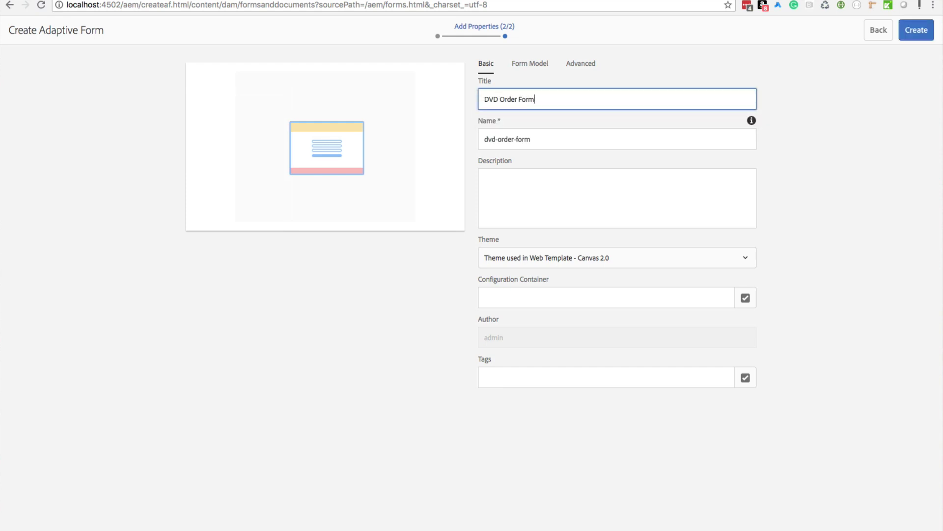
click(569, 139)
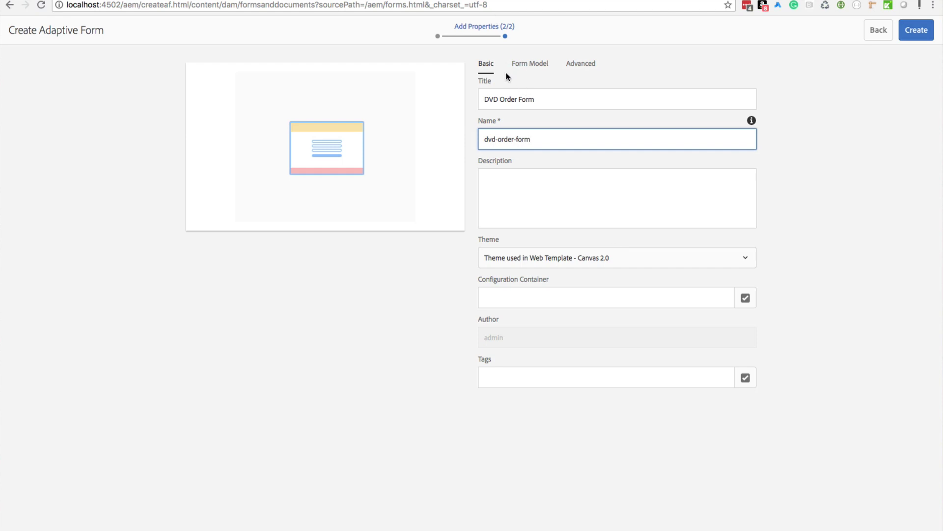
Step: Leave the form model source as None, review the Advanced publish dates, and create the form
click(534, 68)
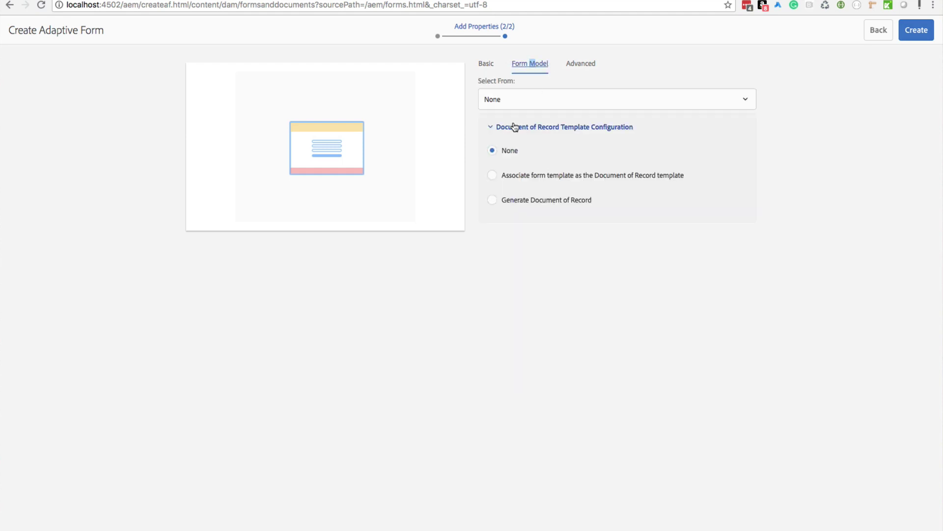
click(524, 105)
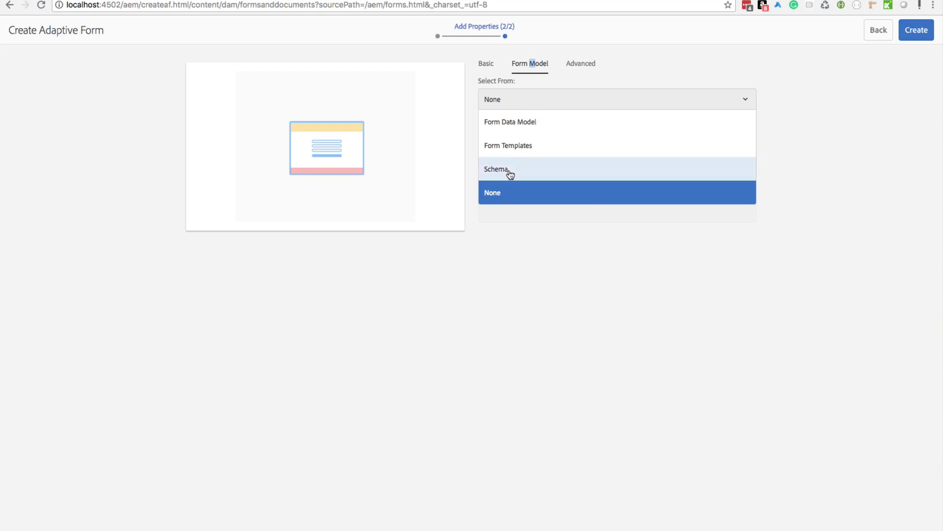
click(685, 63)
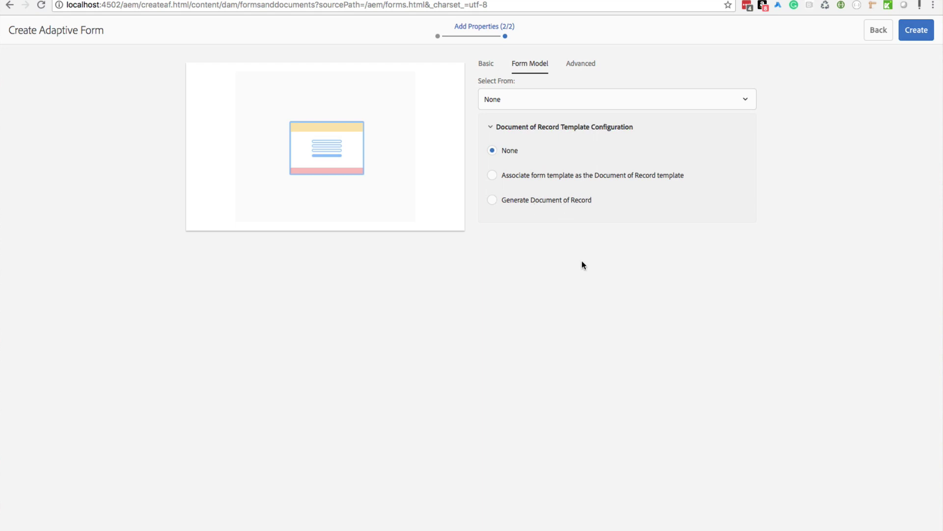
click(590, 64)
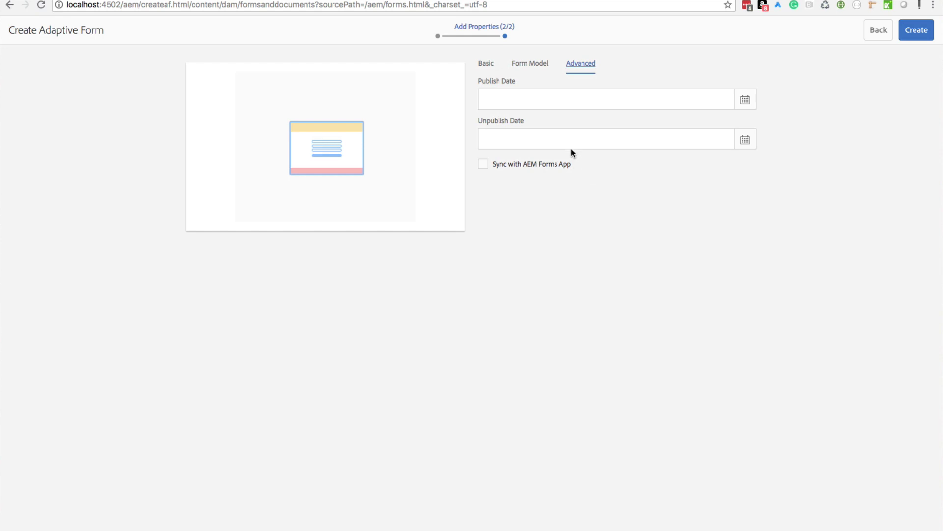
click(488, 65)
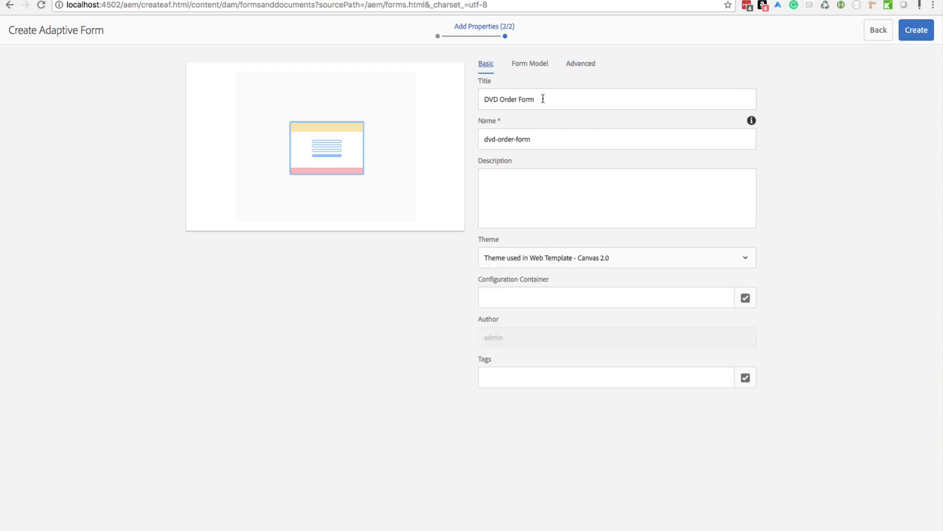
click(921, 37)
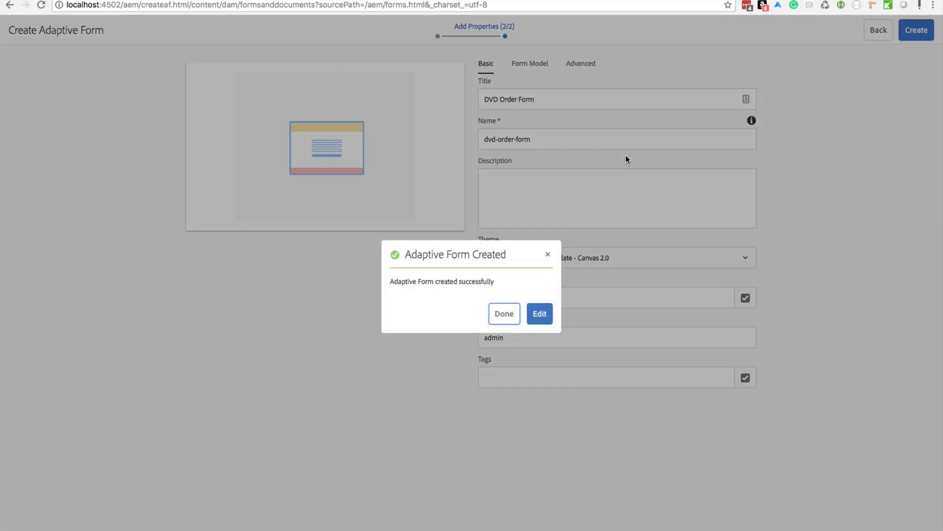
Step: Dismiss the creation confirmation, select the DVD Order Form card and open it for editing
click(505, 316)
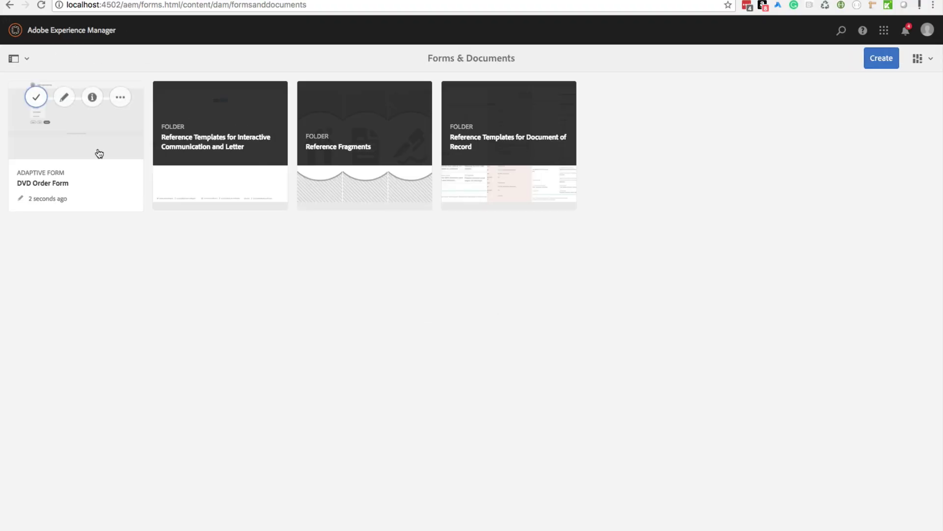
click(39, 100)
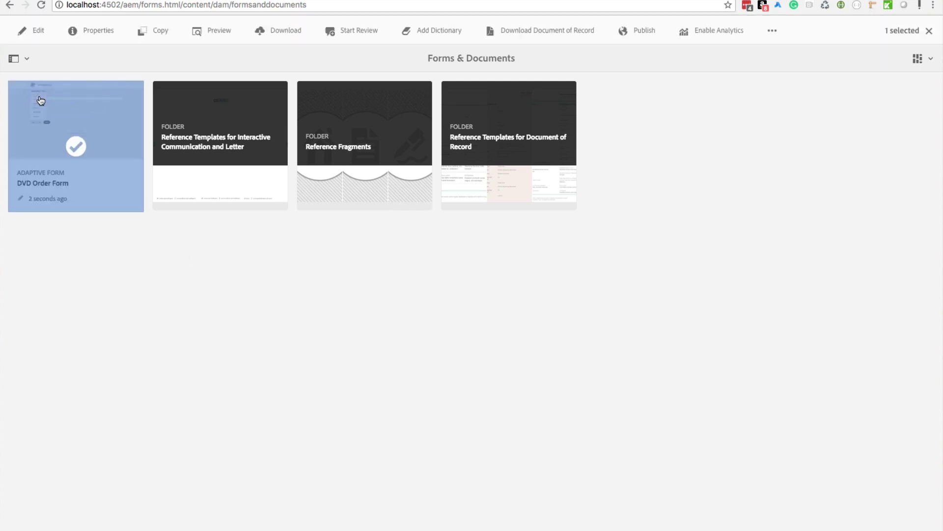
click(40, 28)
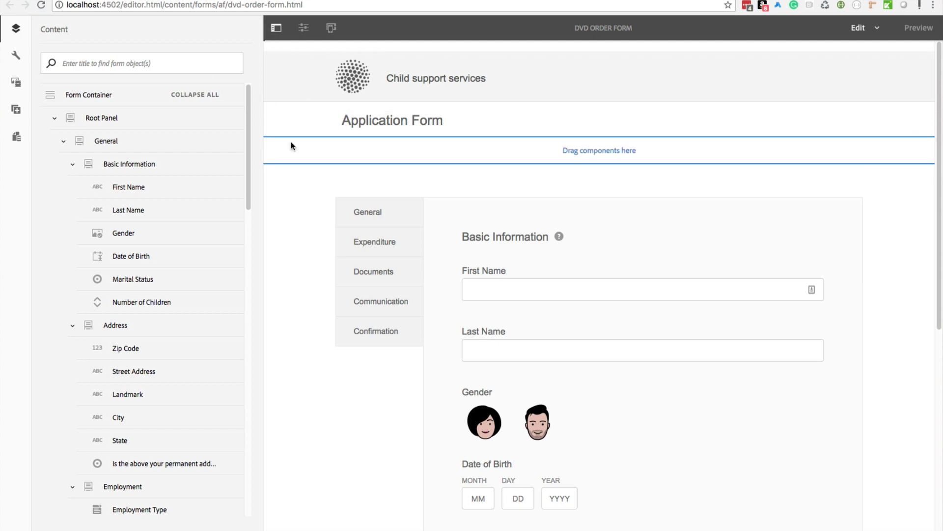
click(276, 27)
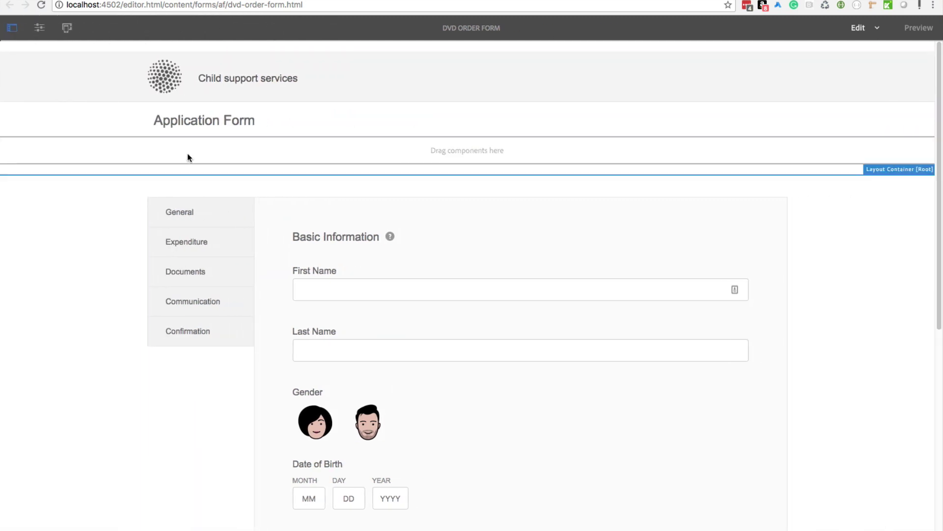
click(12, 31)
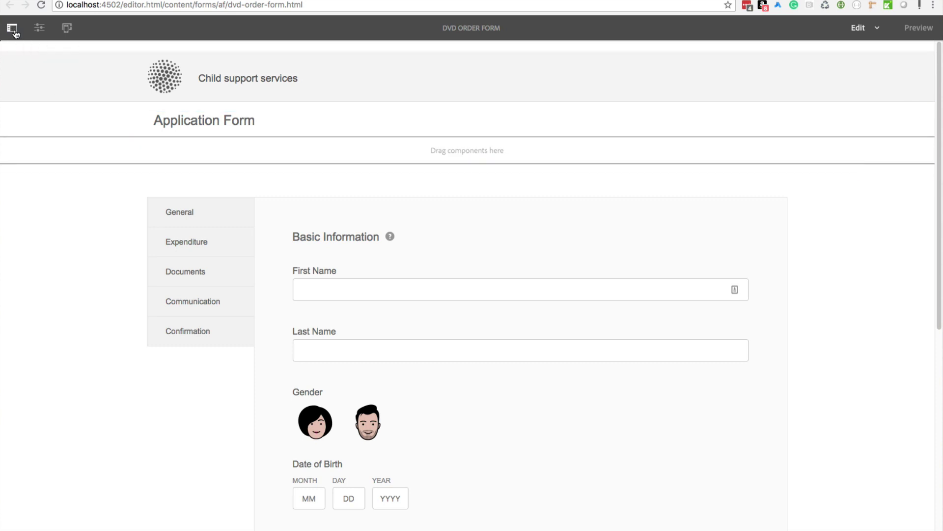
click(277, 28)
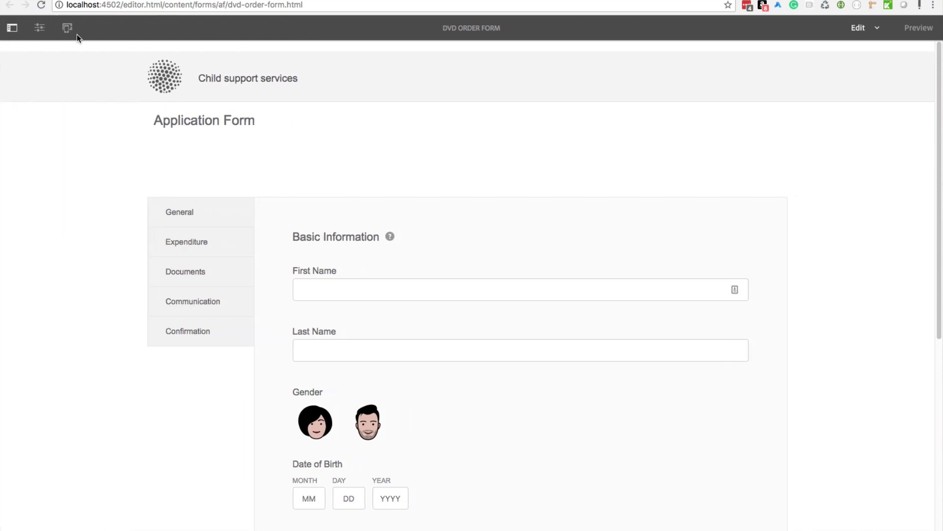
click(13, 28)
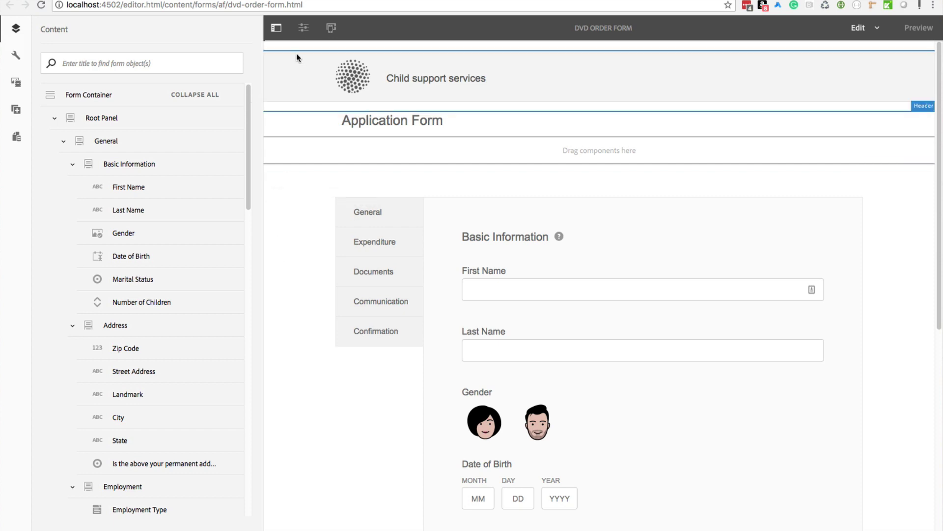
click(277, 29)
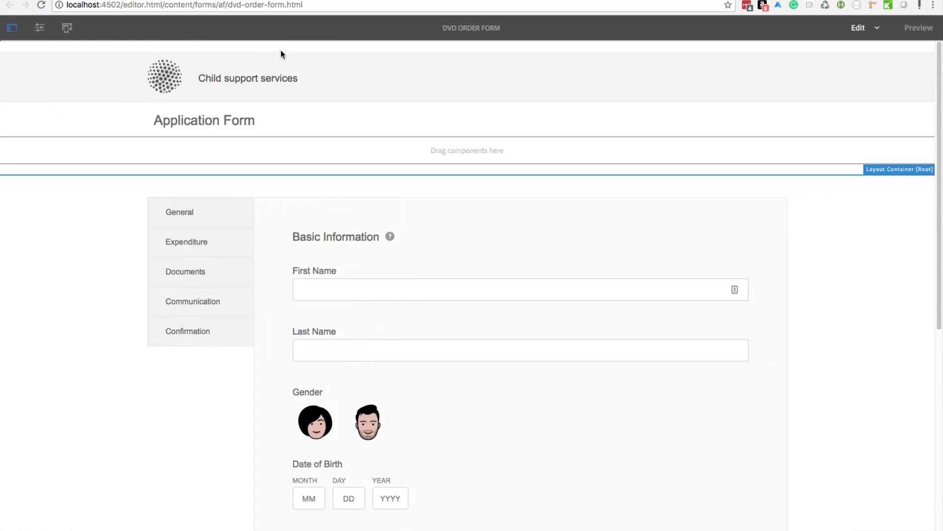
click(13, 28)
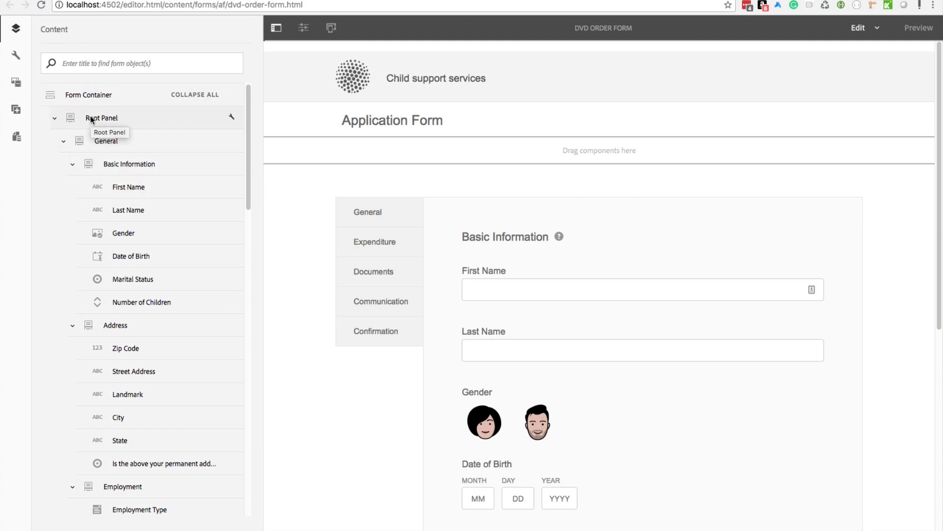
scroll(89, 116, down, 1)
scroll(112, 93, up, 1)
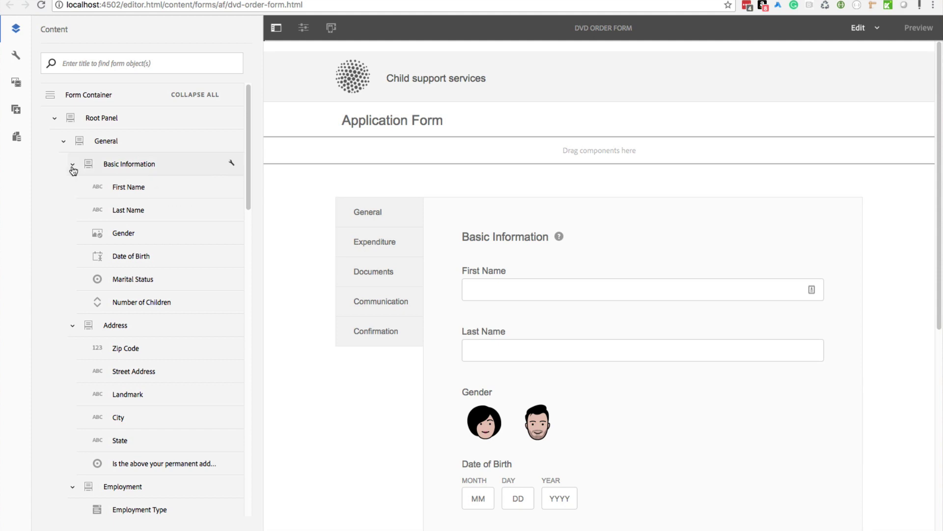
Step: Toggle Expand All/Collapse All in the content tree, then expand Root Panel and General
click(206, 94)
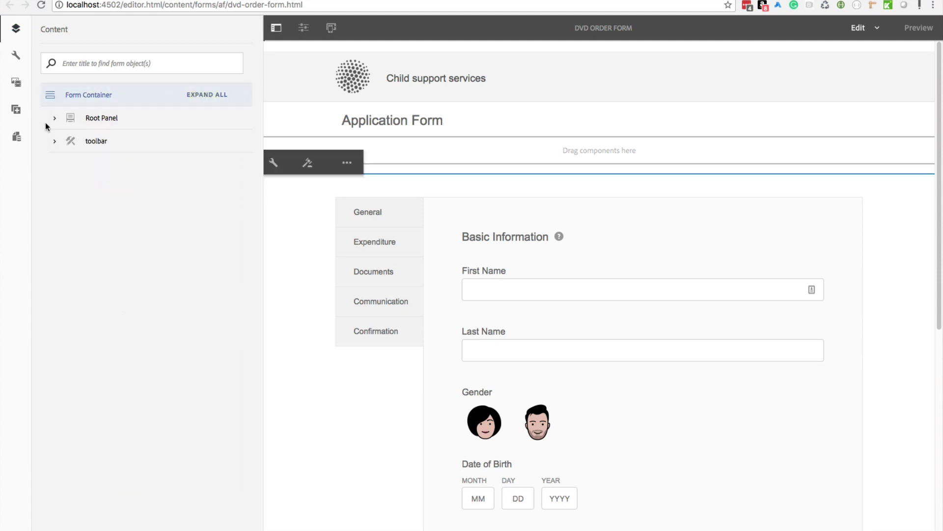
click(218, 95)
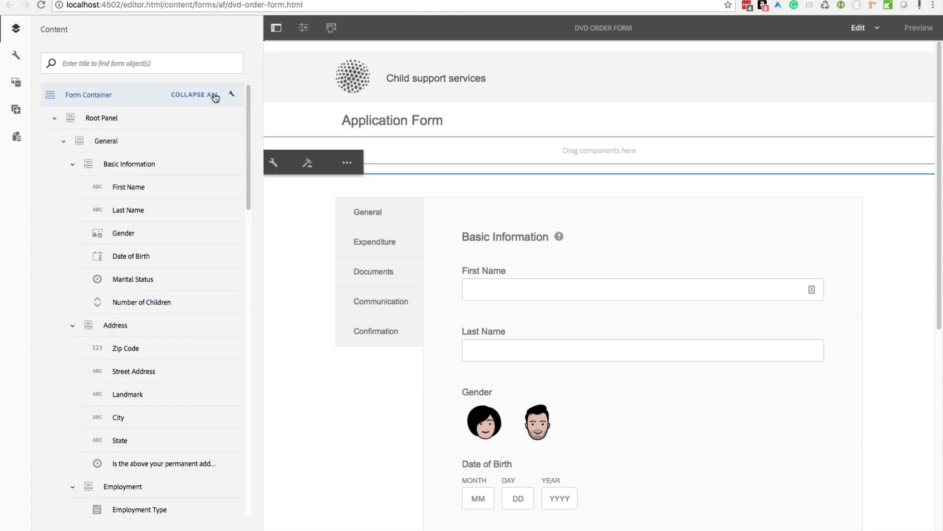
click(218, 96)
click(54, 118)
click(64, 141)
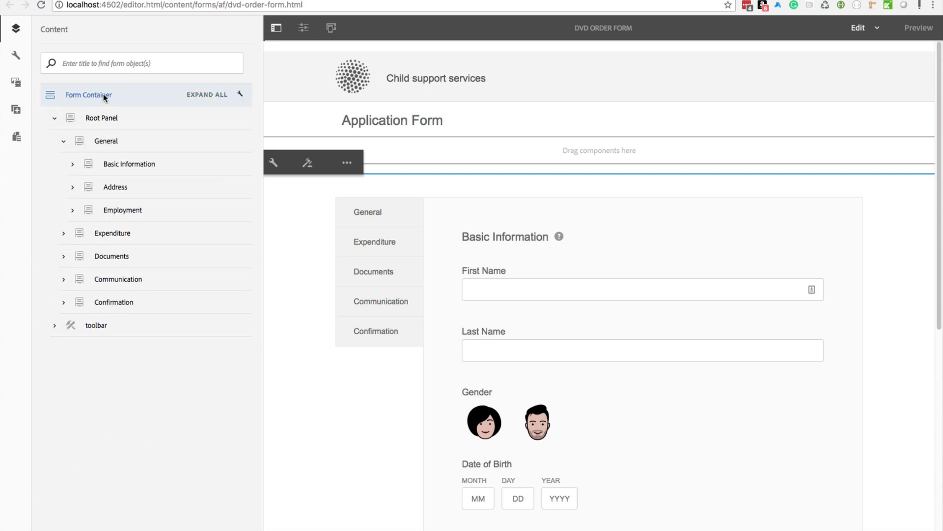
Step: Select Root Panel, General, Basic Information, Address and Employment, then expand Basic Information to First Name and Last Name
click(112, 123)
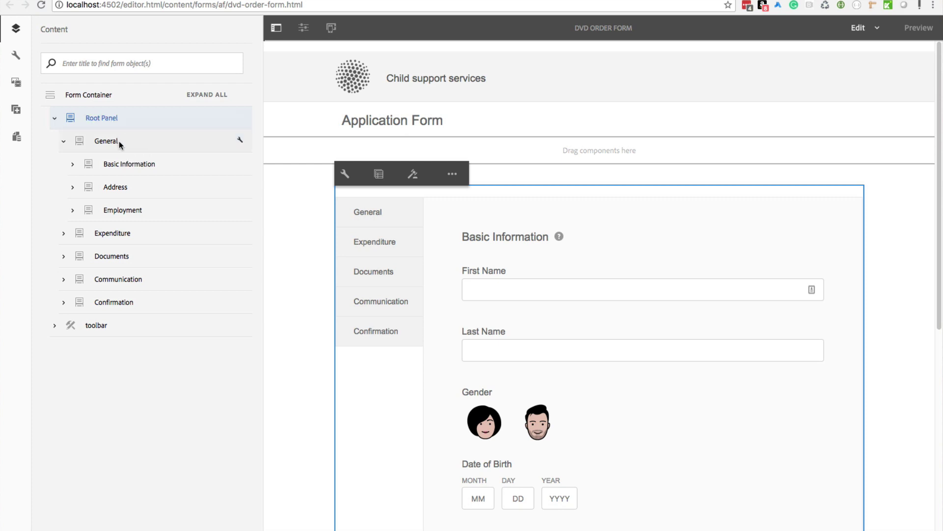
click(119, 140)
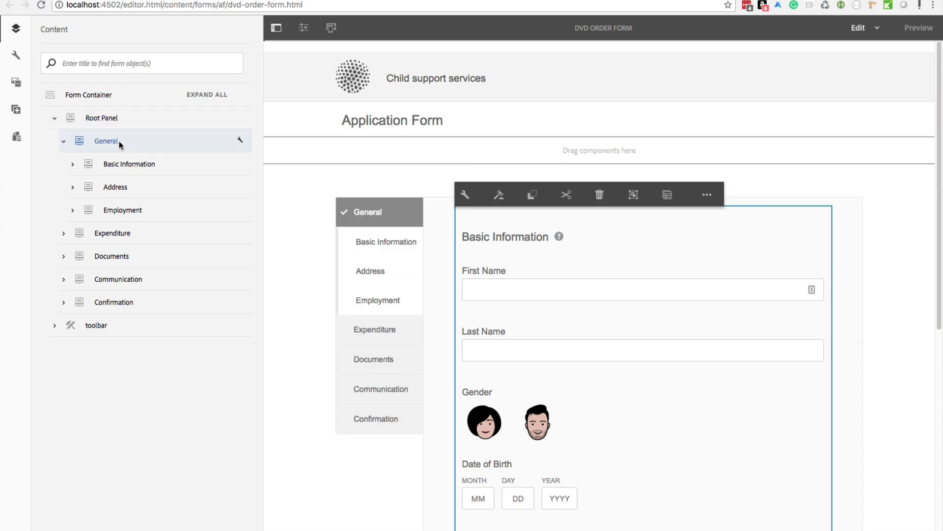
click(136, 164)
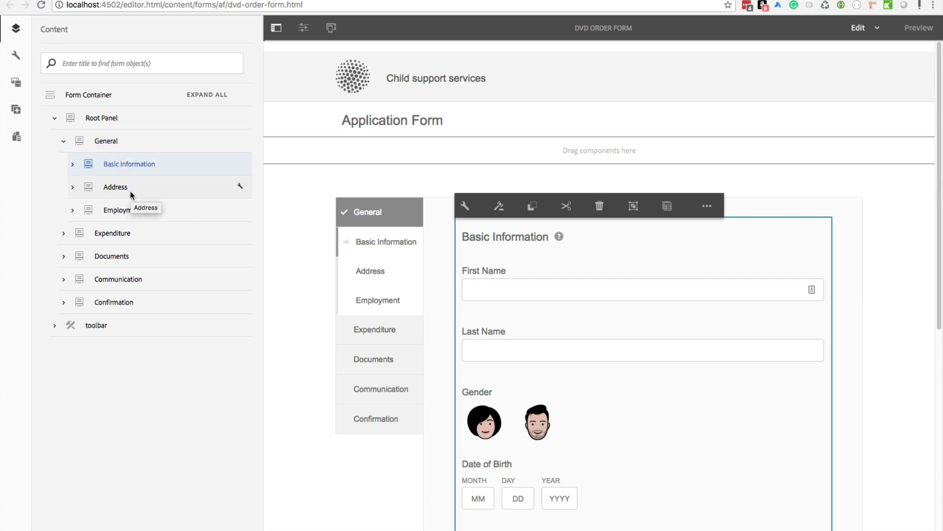
click(132, 191)
click(131, 210)
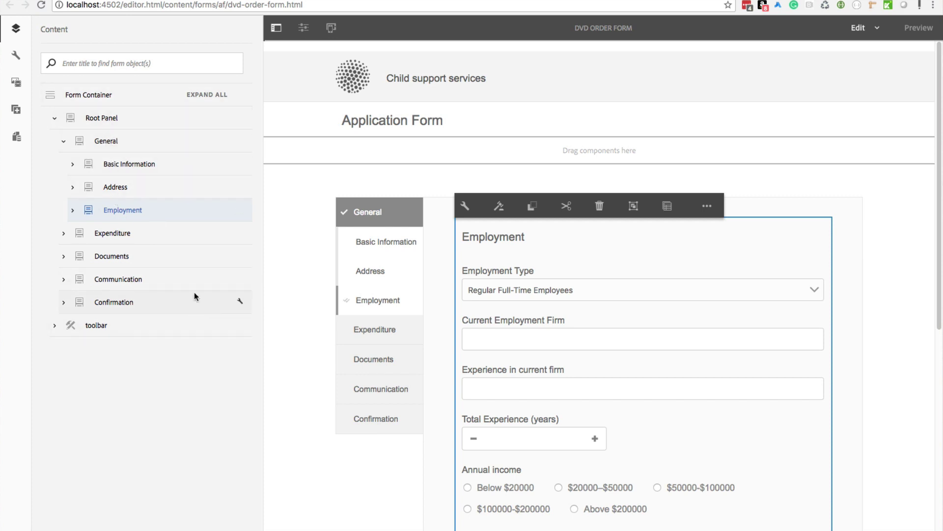
click(73, 165)
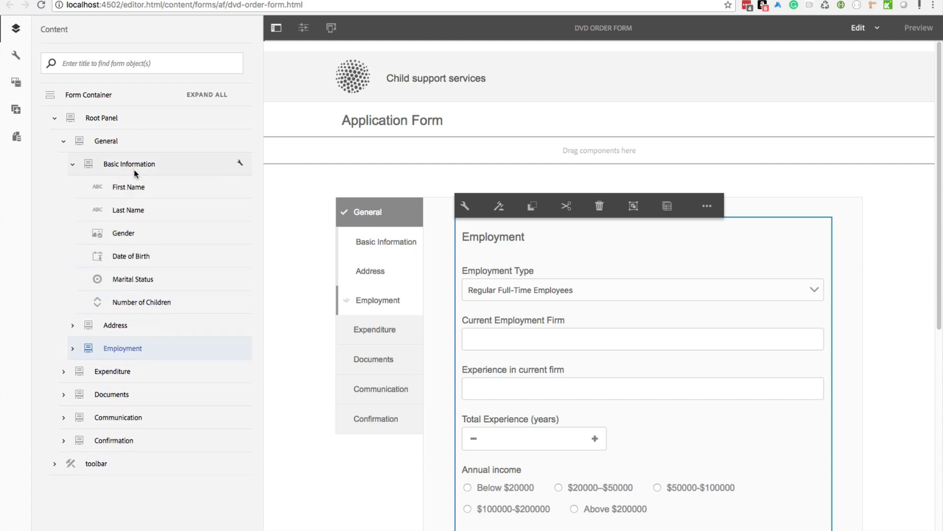
click(135, 189)
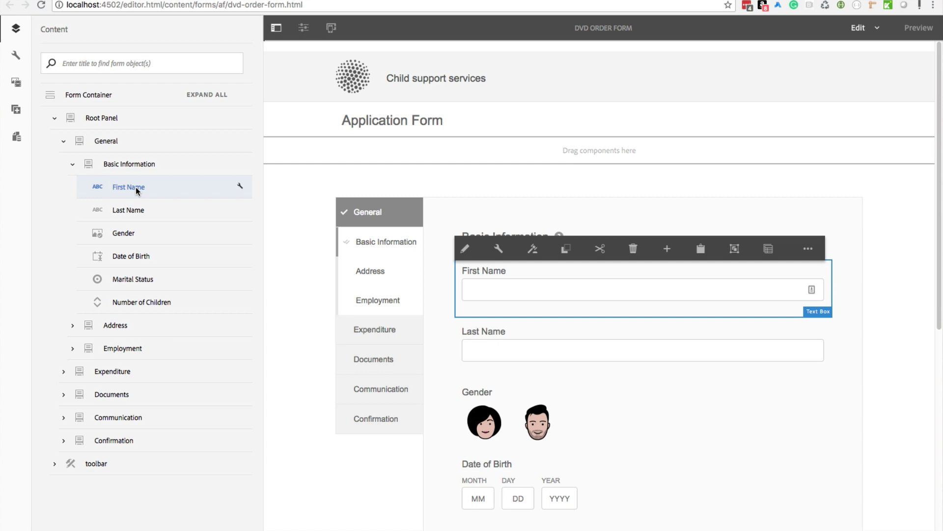
click(574, 336)
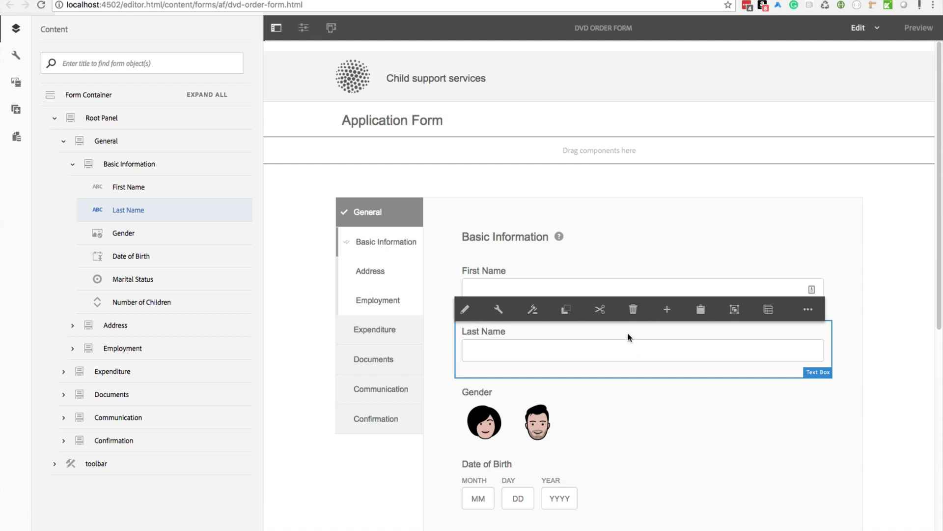
click(464, 313)
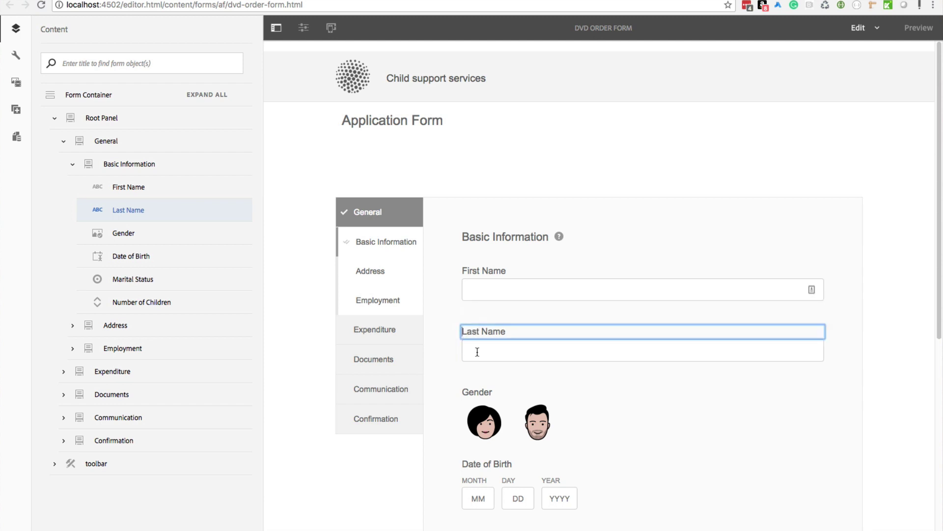
click(477, 351)
click(500, 317)
click(503, 335)
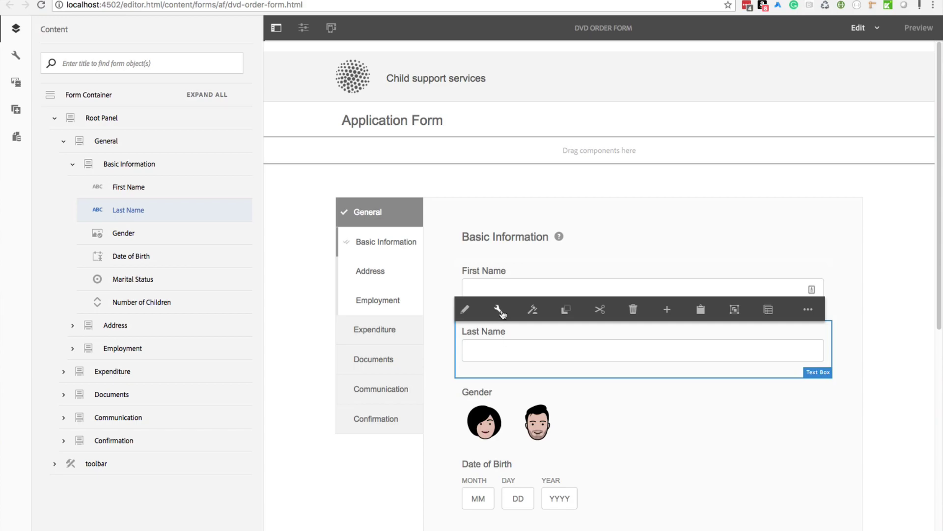
click(499, 310)
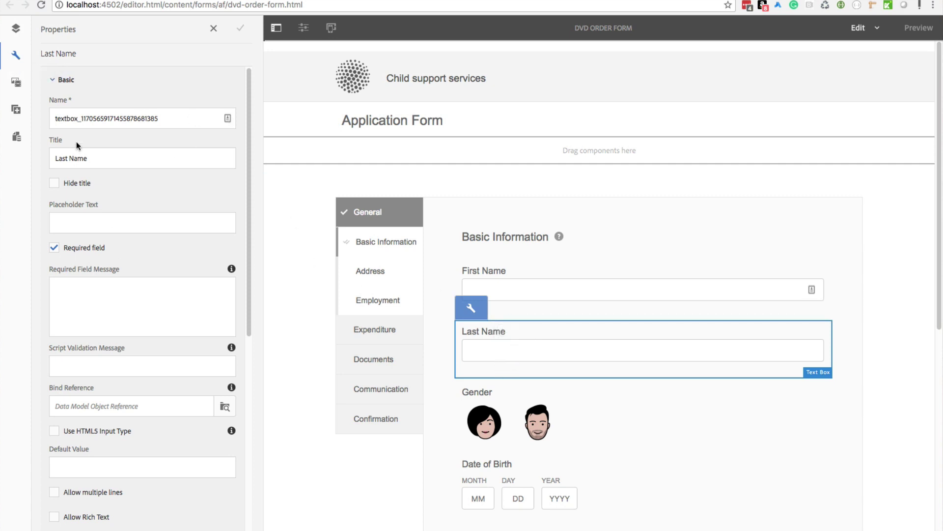
click(96, 158)
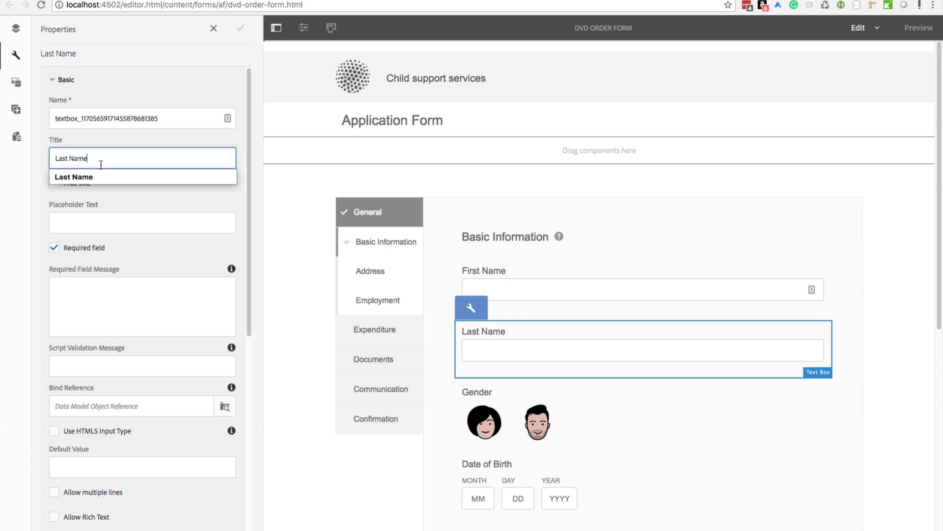
text(s)
click(240, 28)
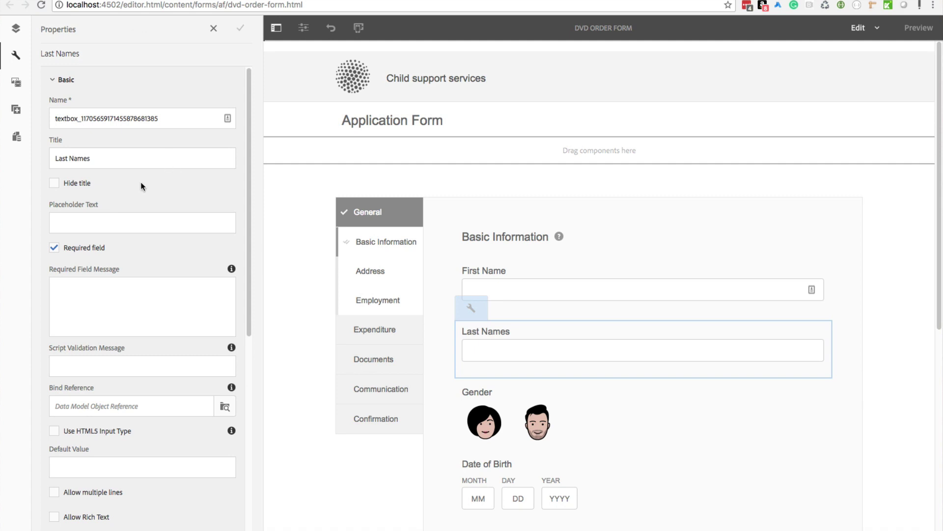
click(15, 29)
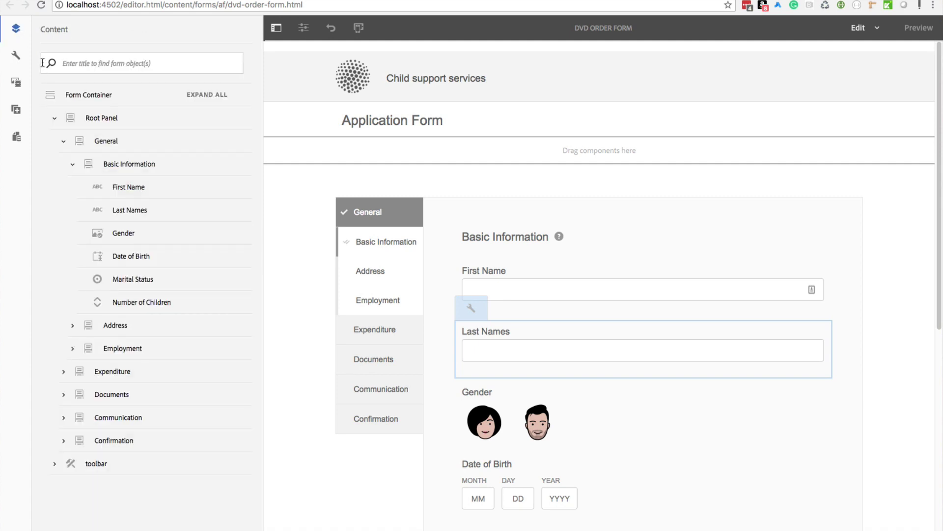
click(16, 55)
click(137, 160)
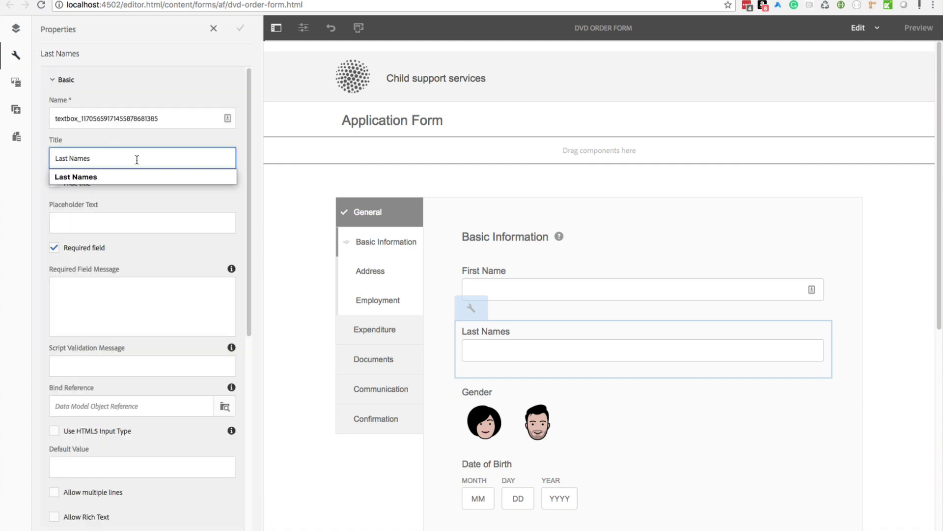
key(BackSpace)
click(148, 81)
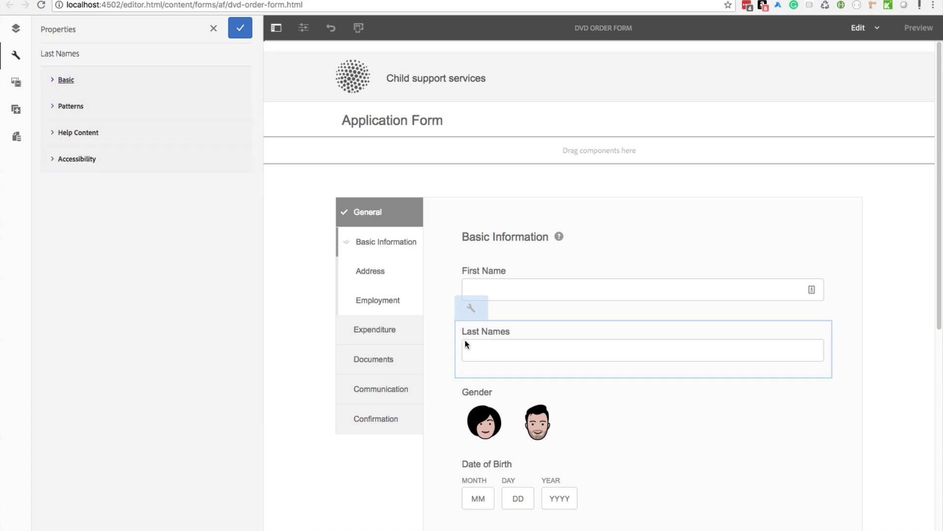
click(115, 81)
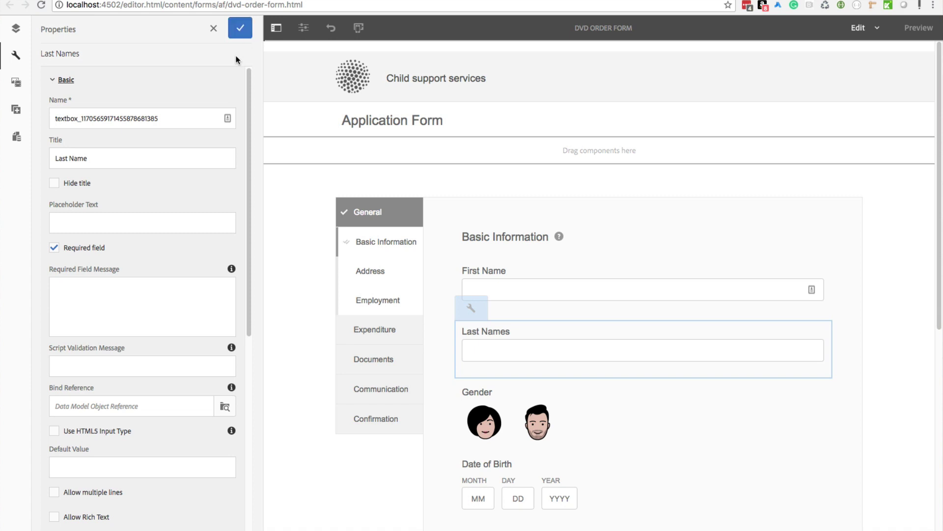
click(240, 28)
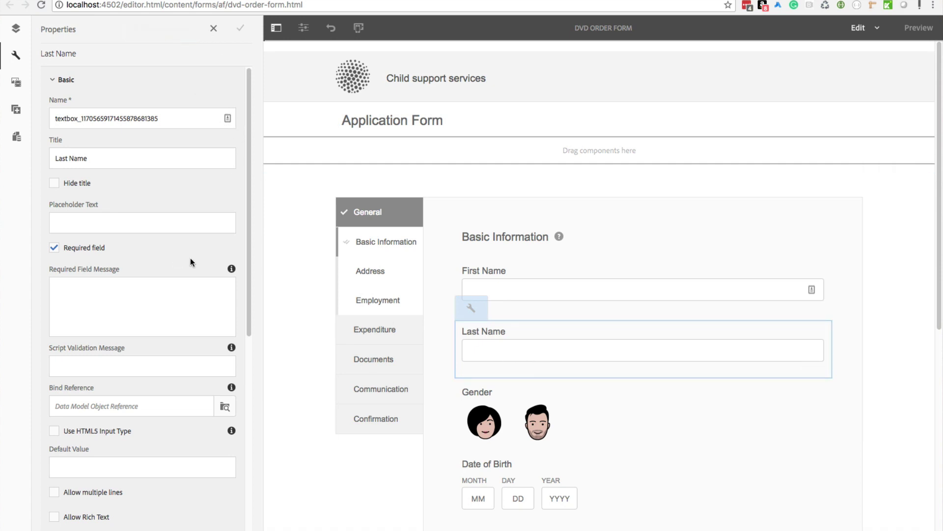
click(16, 29)
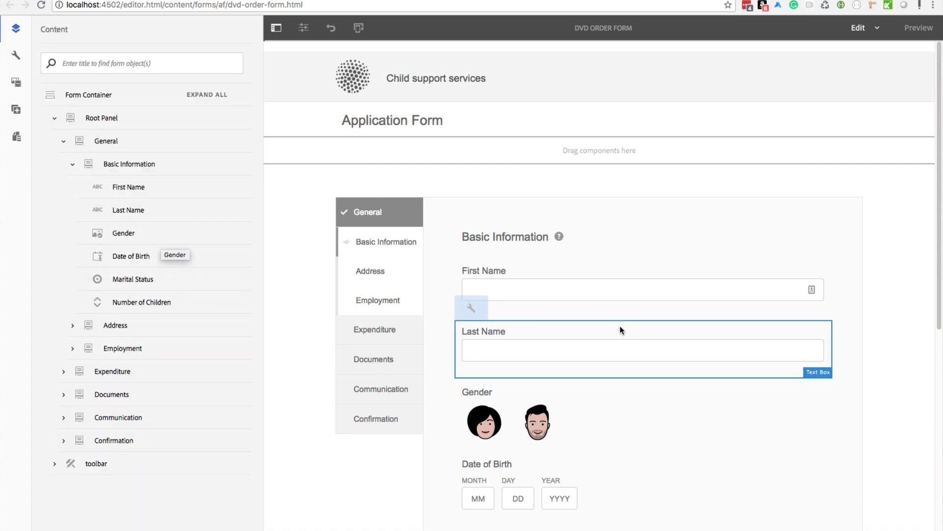
Step: Open and scroll through the Date of Birth field's properties
click(573, 480)
click(462, 438)
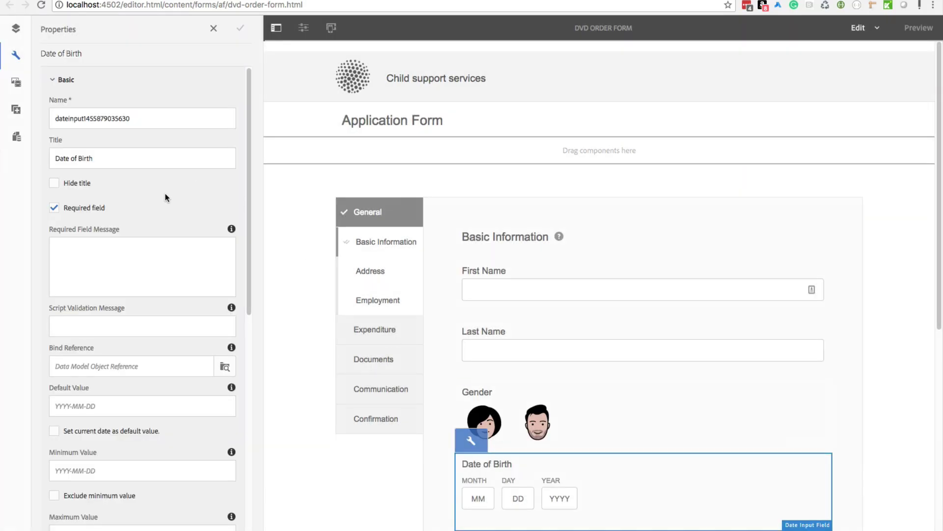
scroll(131, 203, down, 5)
scroll(130, 202, up, 5)
Step: Open the First Name field's properties and scroll through them
click(511, 271)
click(495, 249)
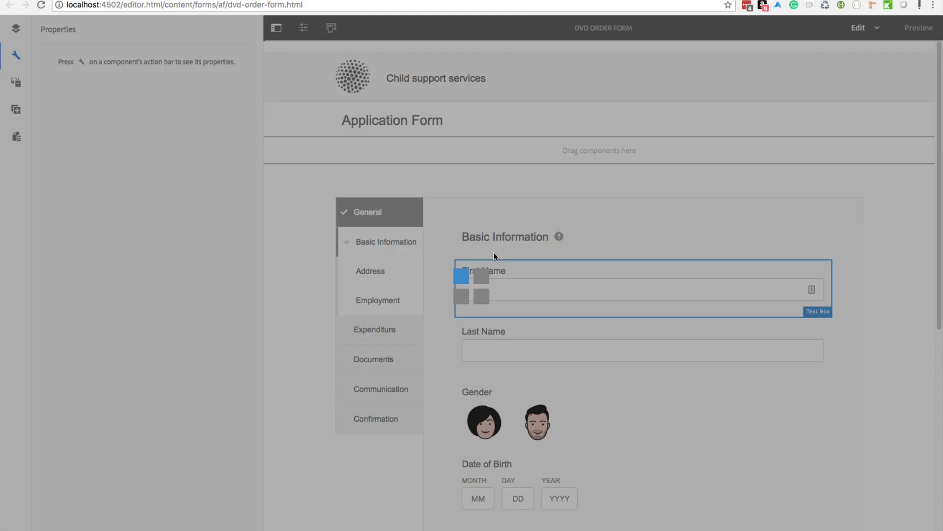
scroll(113, 255, down, 2)
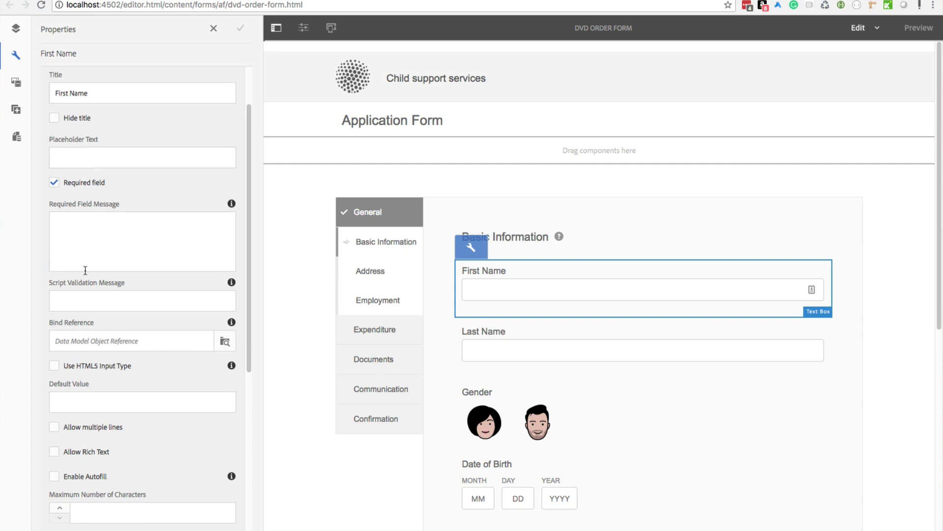
scroll(84, 270, down, 3)
scroll(84, 288, up, 5)
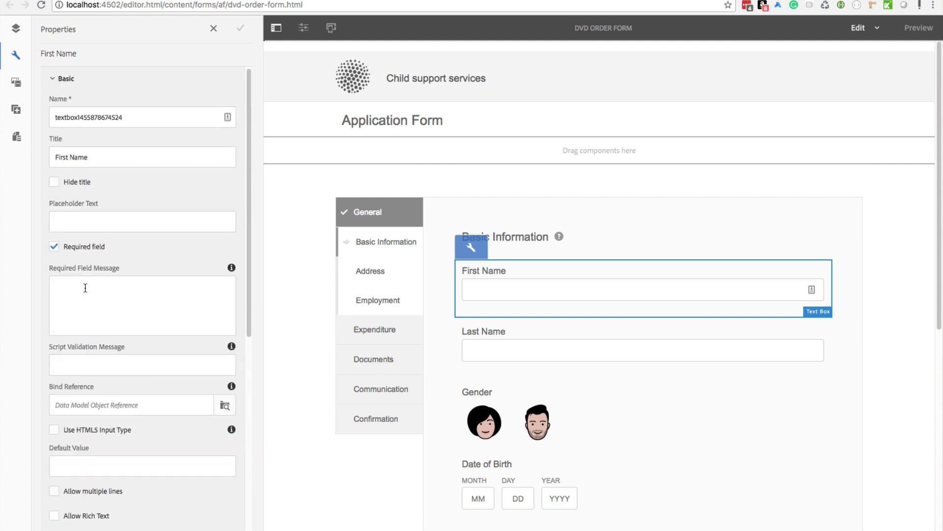
click(54, 81)
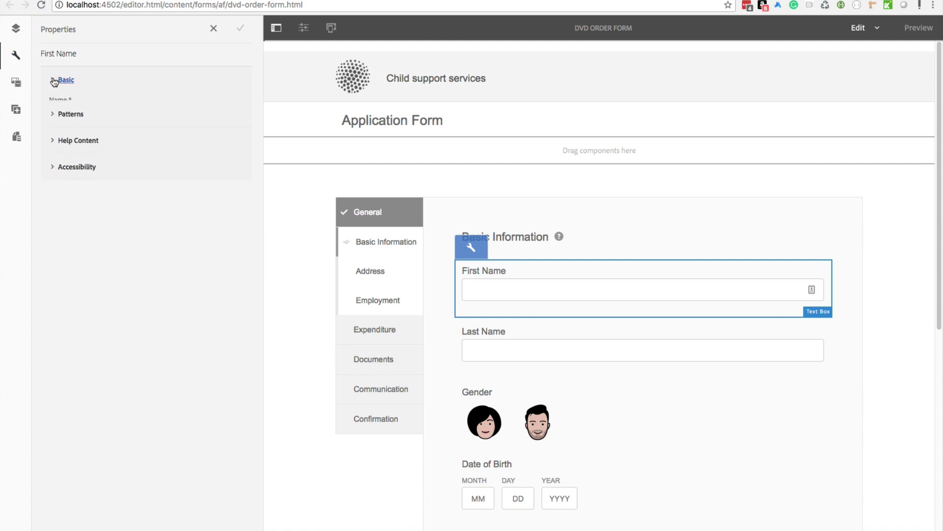
click(54, 108)
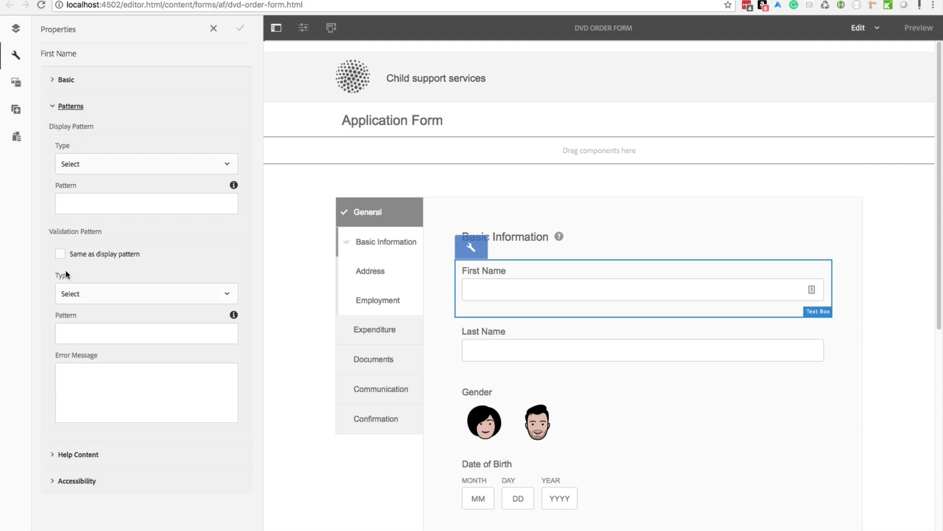
click(60, 253)
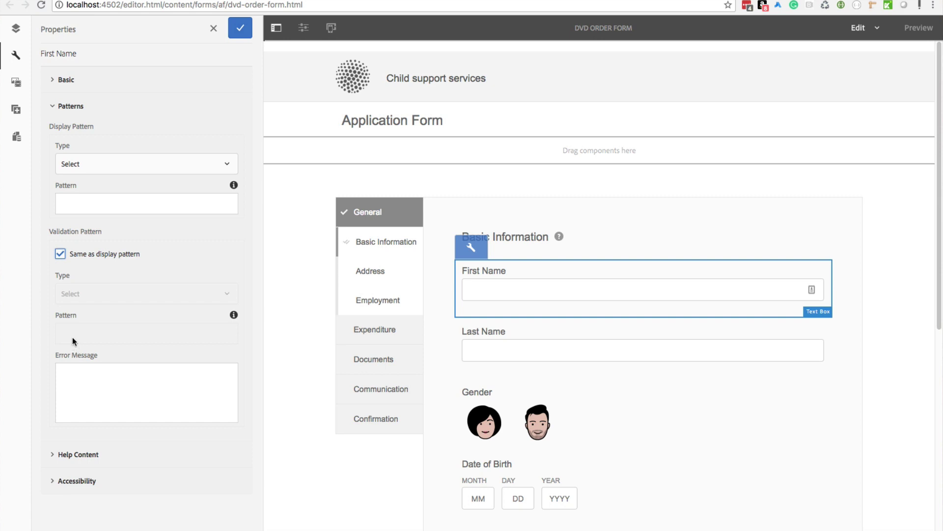
click(60, 254)
click(91, 167)
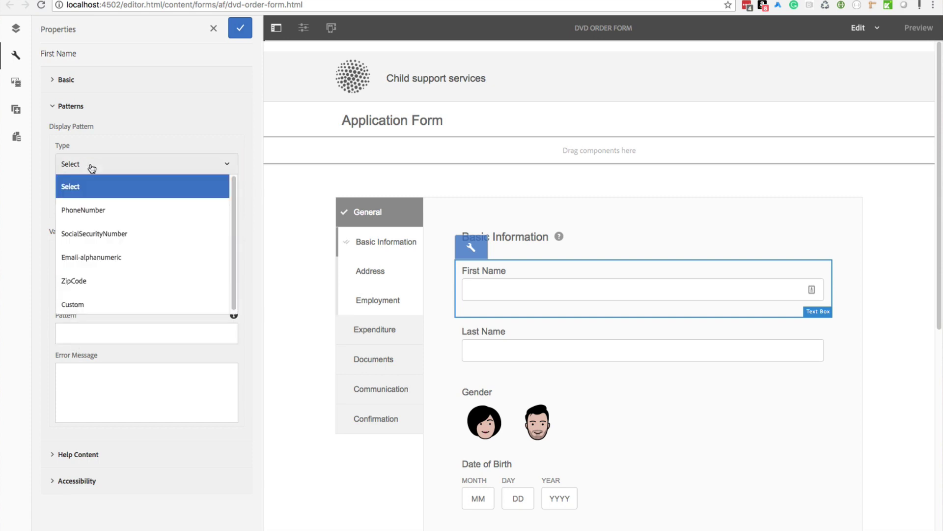
click(94, 210)
click(60, 254)
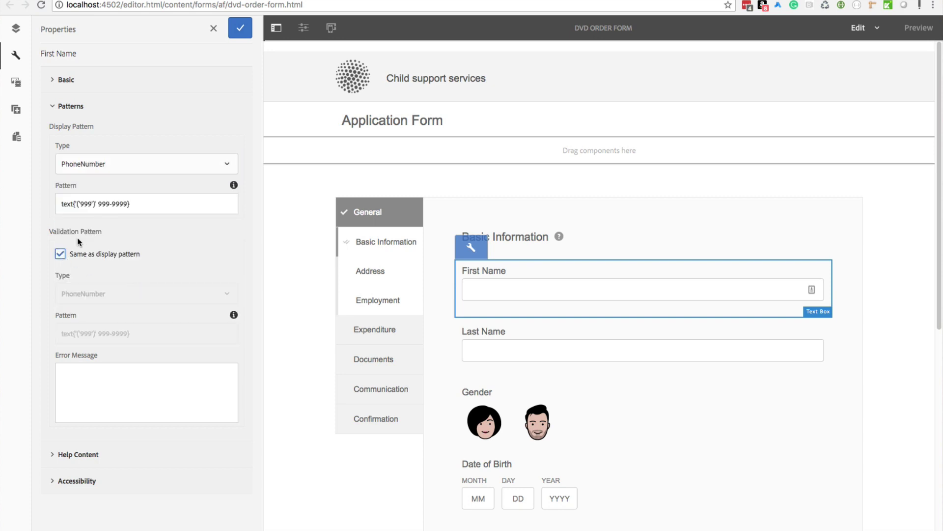
click(60, 254)
click(116, 169)
click(112, 187)
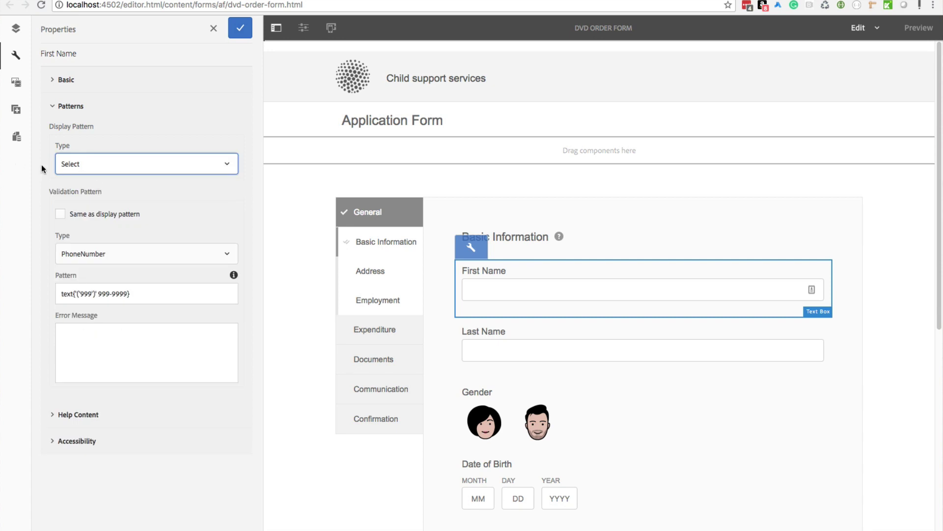
click(78, 169)
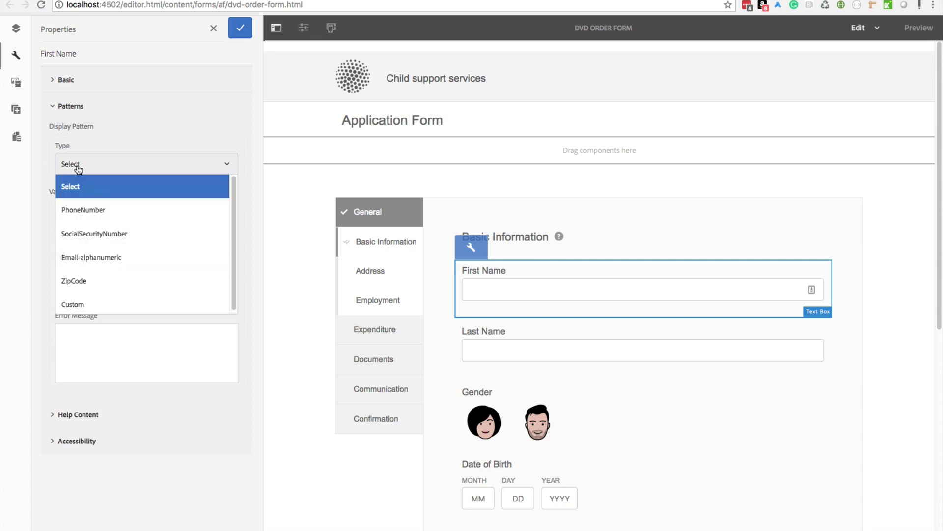
click(137, 145)
click(128, 260)
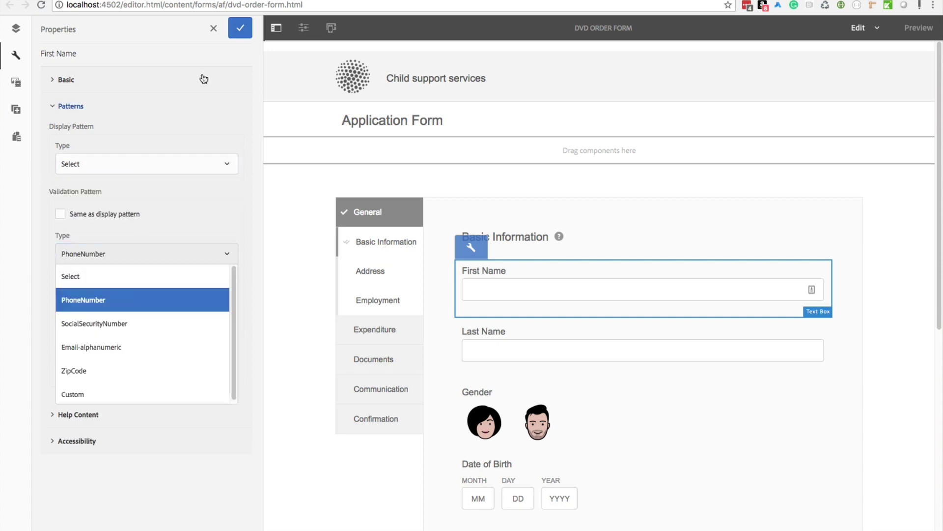
click(213, 28)
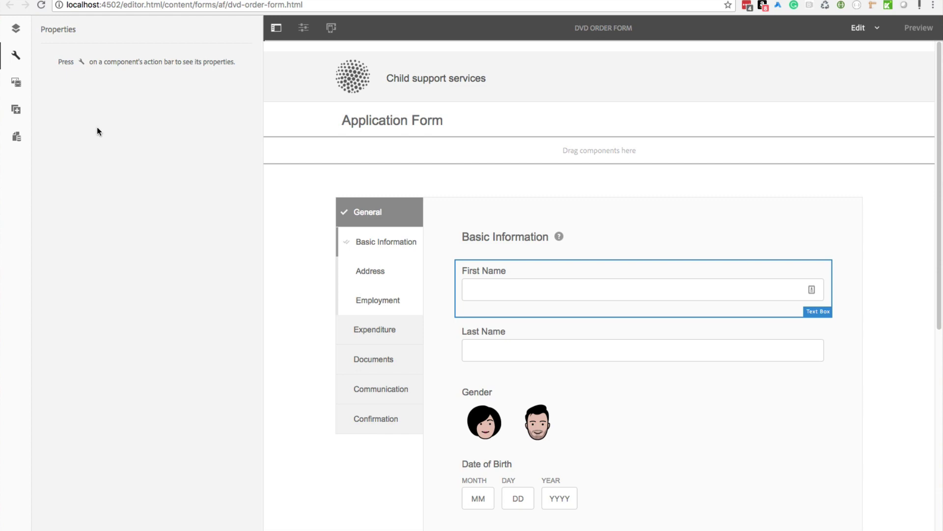
click(526, 274)
click(499, 250)
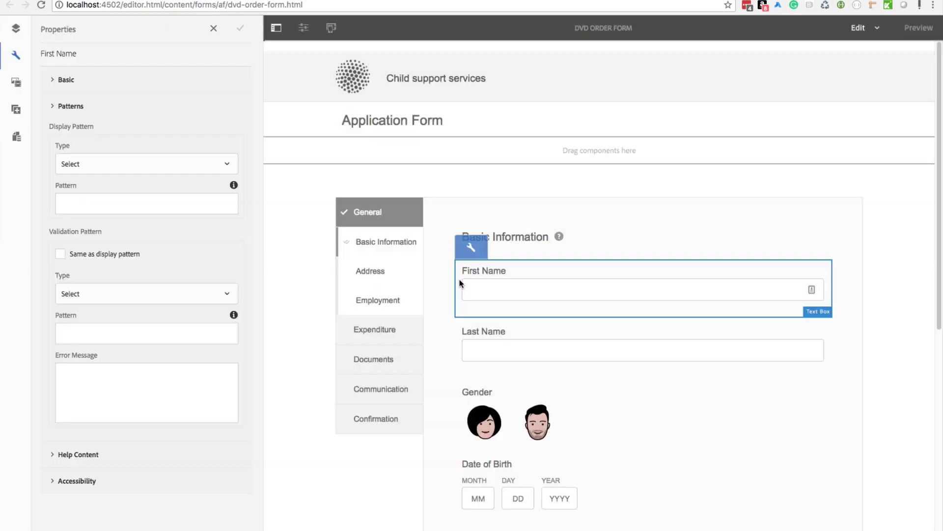
click(53, 106)
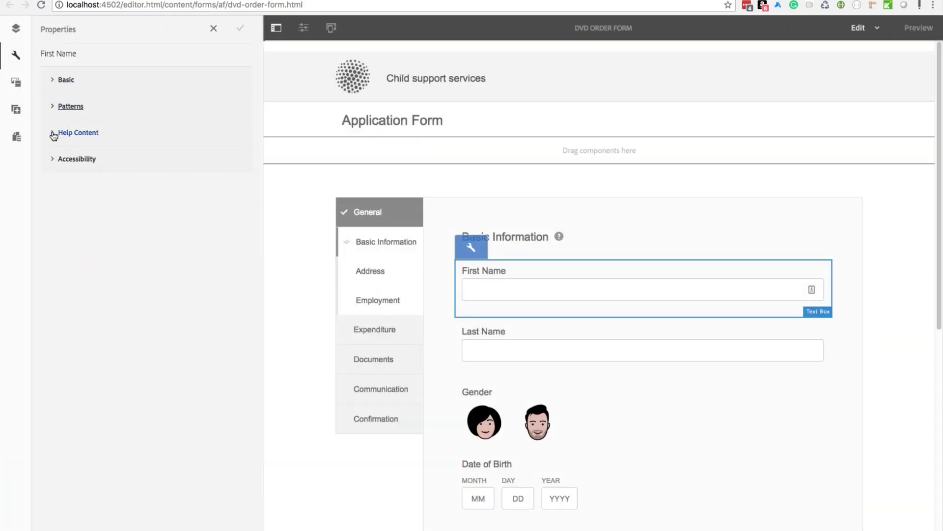
Step: In First Name's Help Content, enter long description 'This is a long description' and save
click(53, 133)
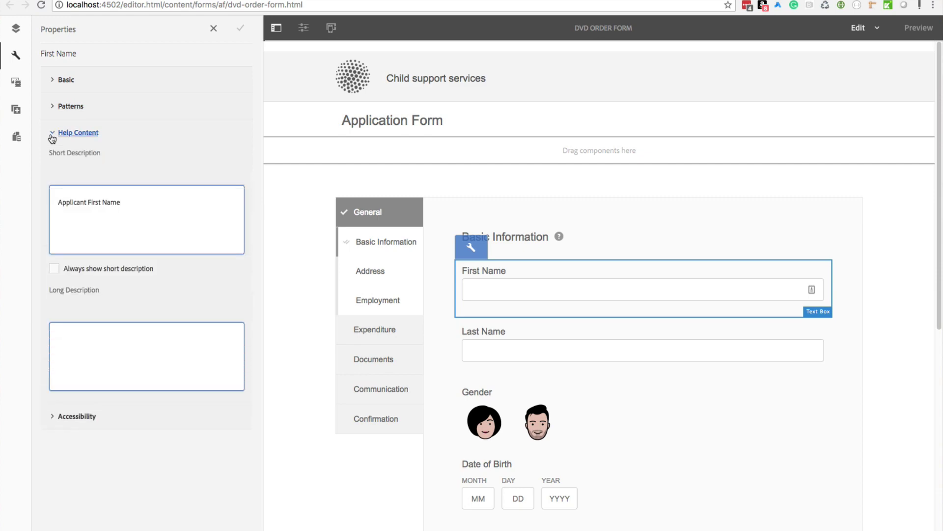
triple_click(117, 203)
click(115, 212)
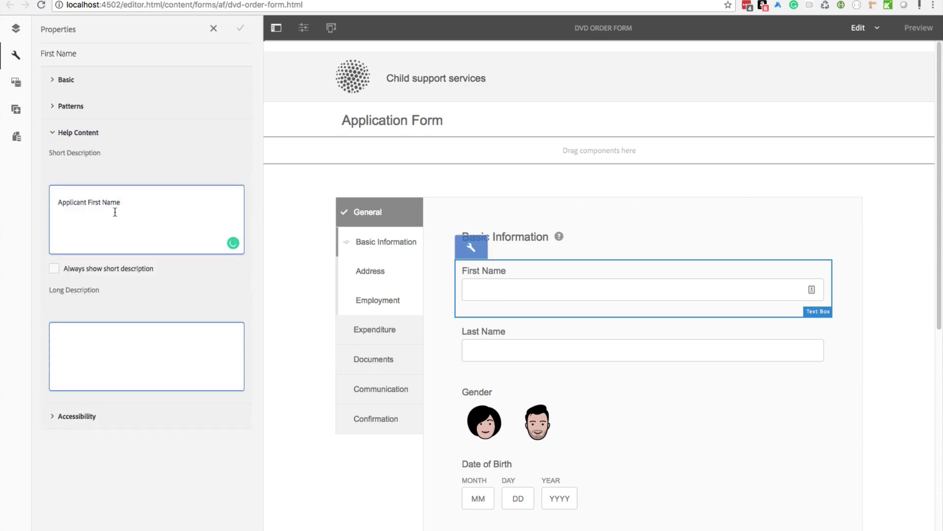
click(86, 349)
text(This is)
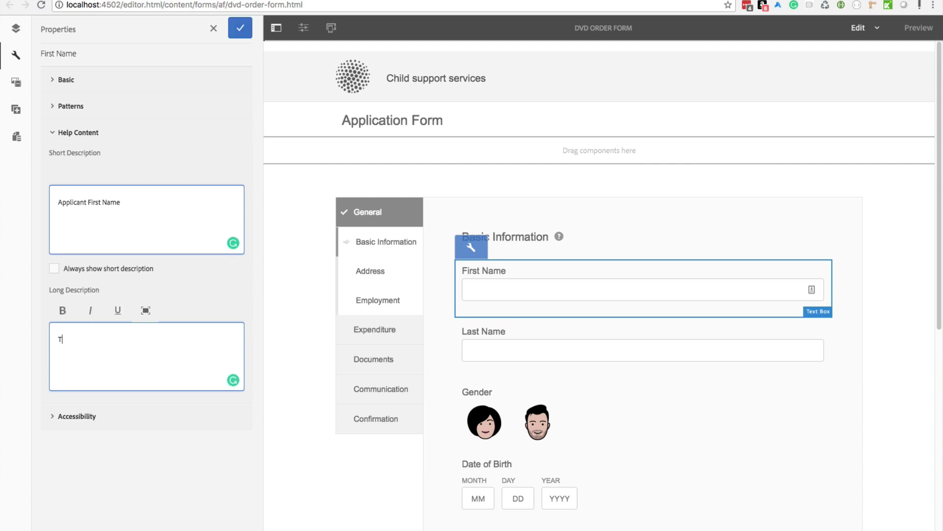
text( a long description)
click(240, 28)
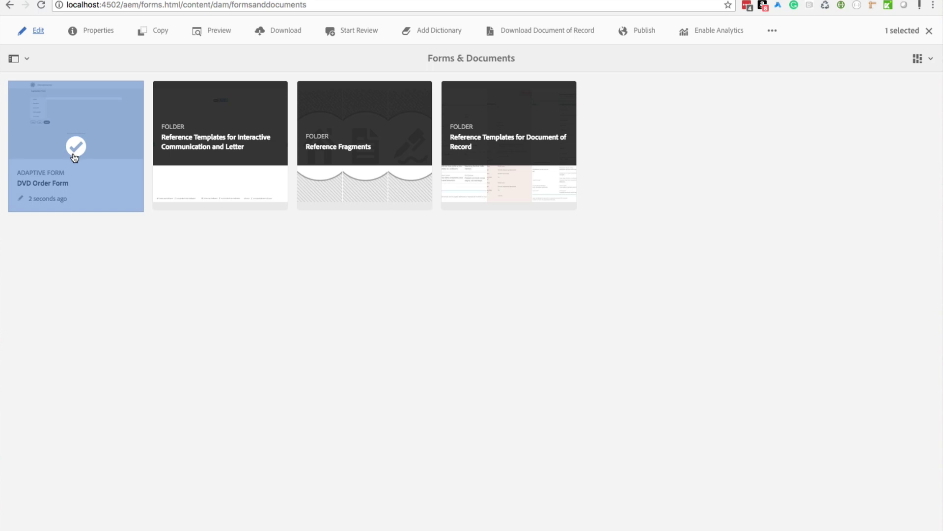
Step: Preview the form as HTML and toggle First Name's long description with its help icon
click(218, 33)
click(226, 57)
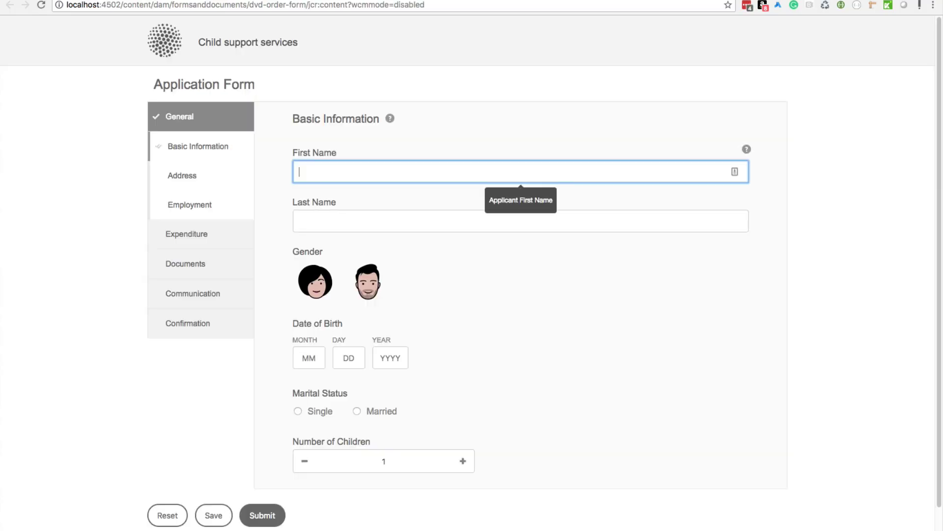
click(889, 155)
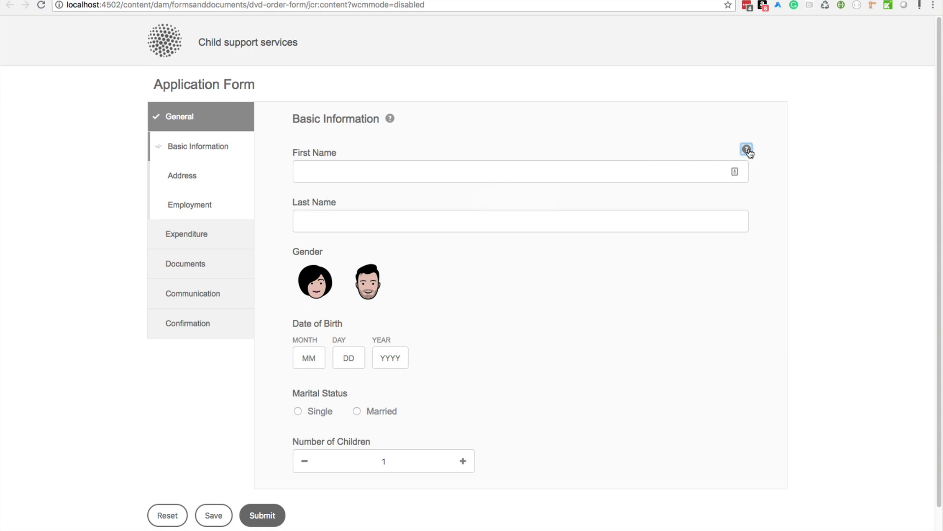
click(746, 149)
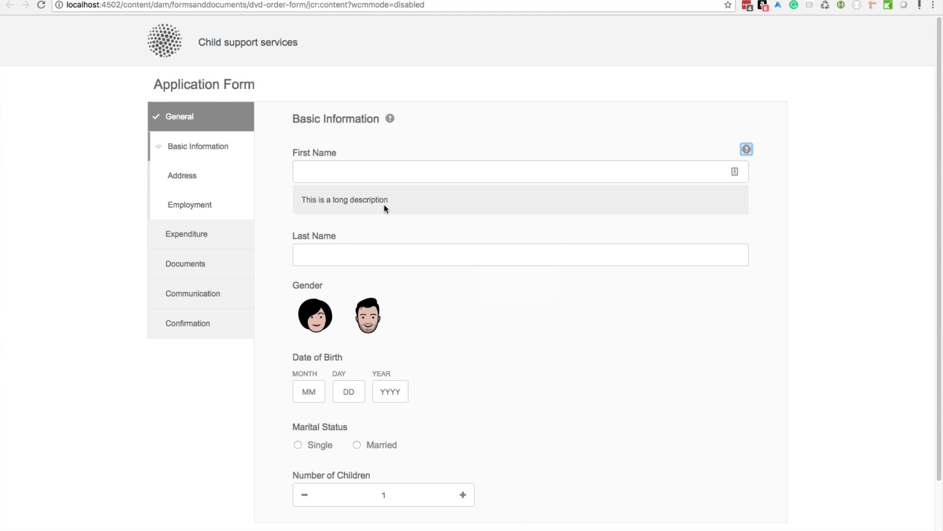
click(746, 149)
click(519, 176)
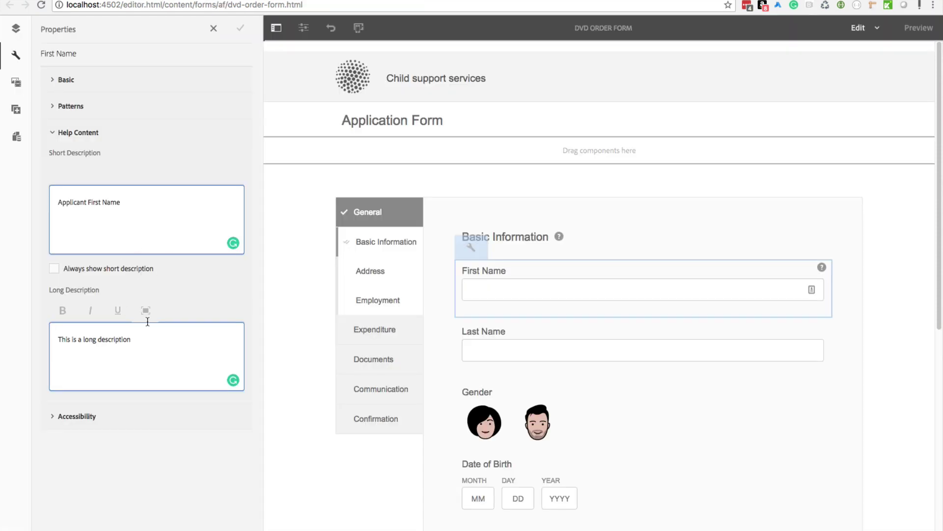
Step: Delete First Name's long description text and save
drag(144, 339, 43, 336)
key(BackSpace)
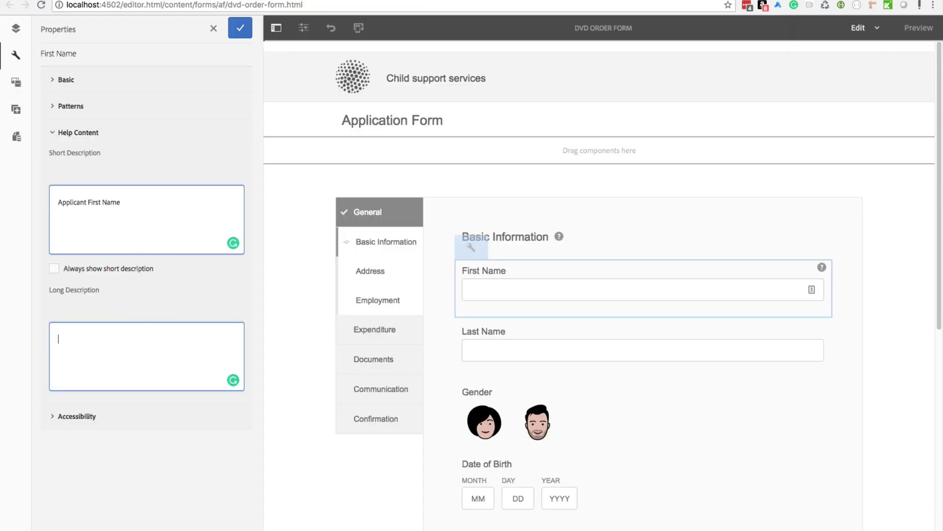
click(240, 28)
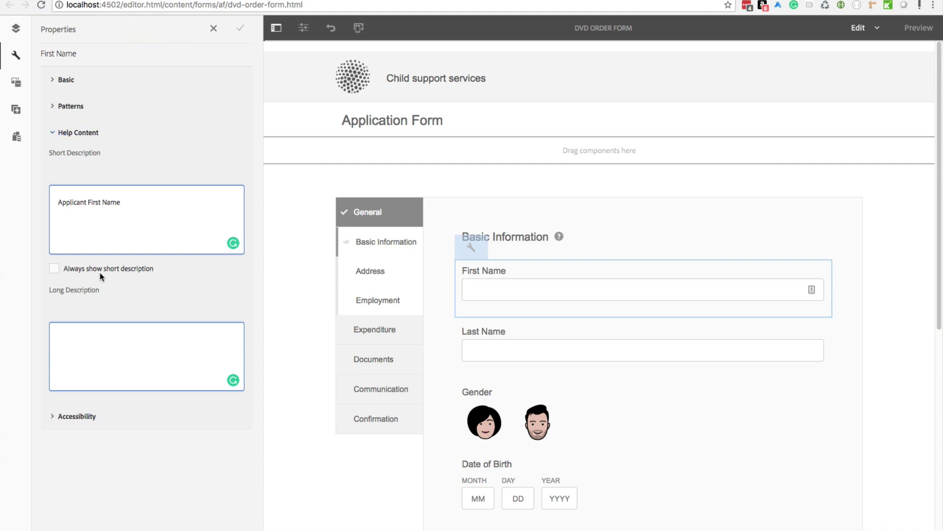
Step: Turn Always show short description on, then off again, saving each time
click(56, 270)
click(242, 29)
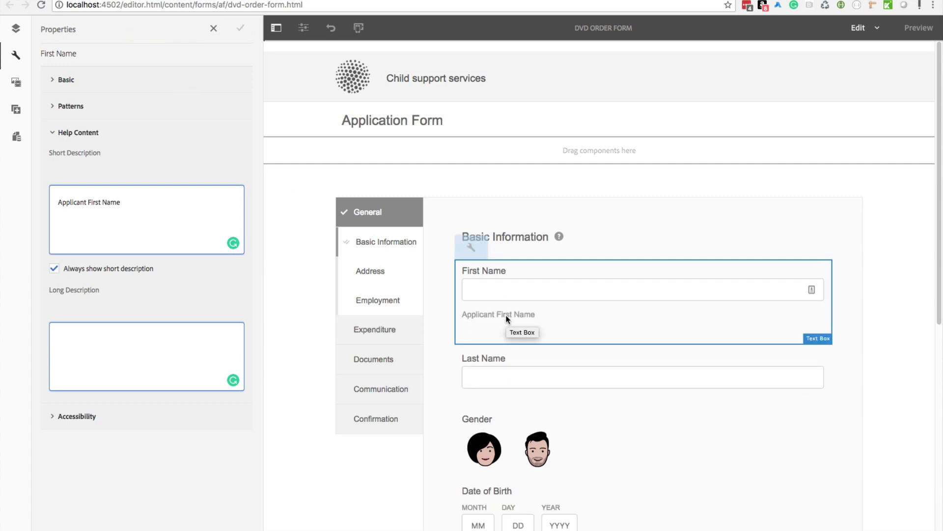
click(54, 268)
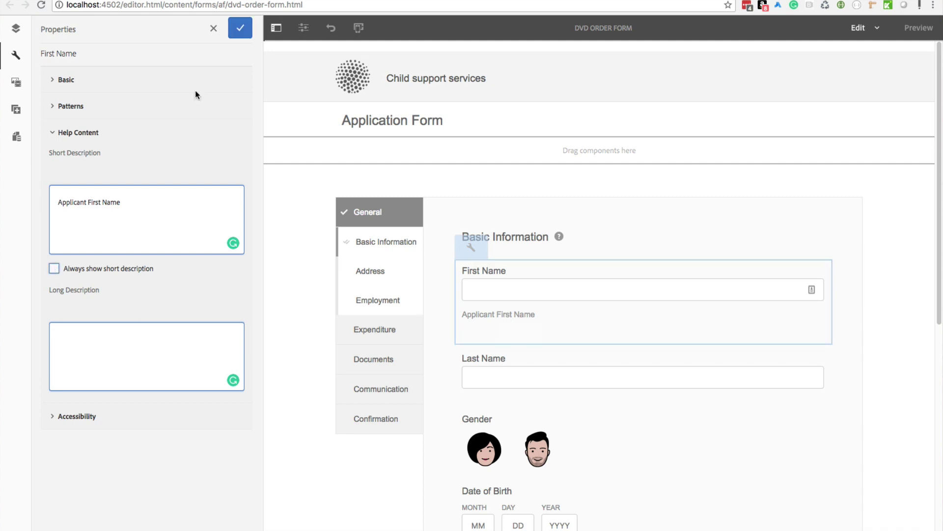
click(240, 28)
Step: Check the Accessibility Screen Reader Precedence options, leaving them unchanged
click(52, 132)
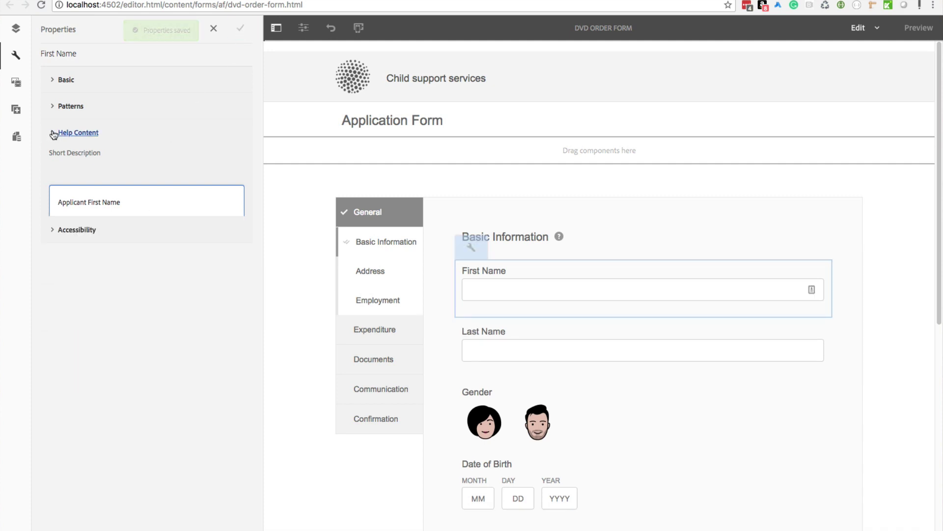
click(50, 160)
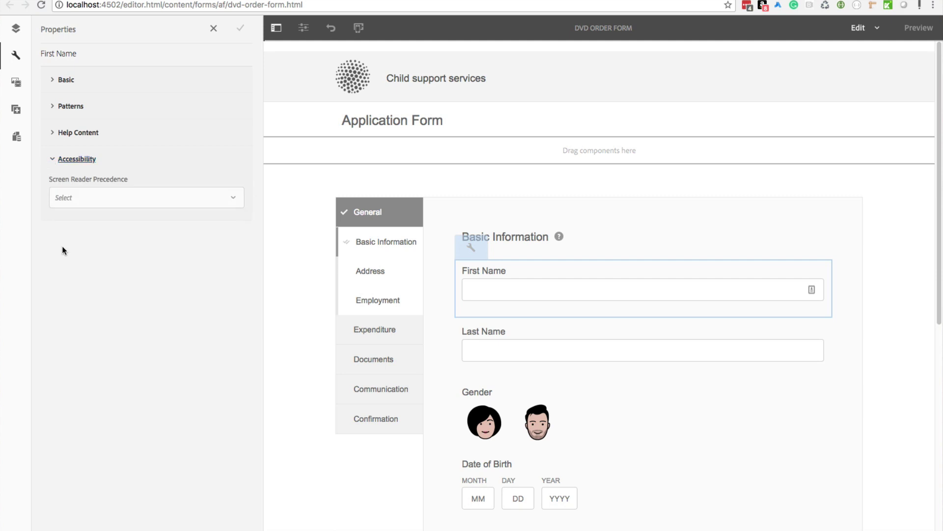
click(96, 205)
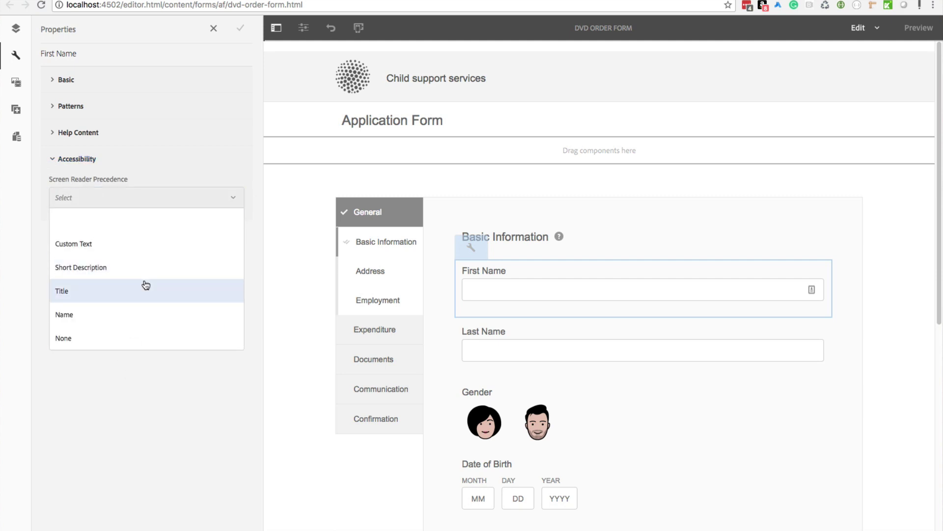
click(199, 407)
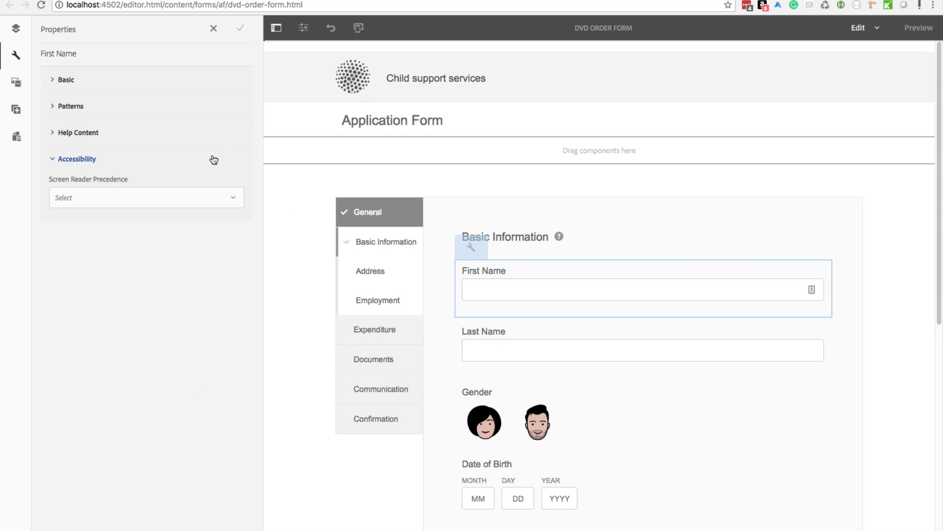
Step: Review the Date of Birth field's MM/DD/YYYY date format and limit settings
click(508, 460)
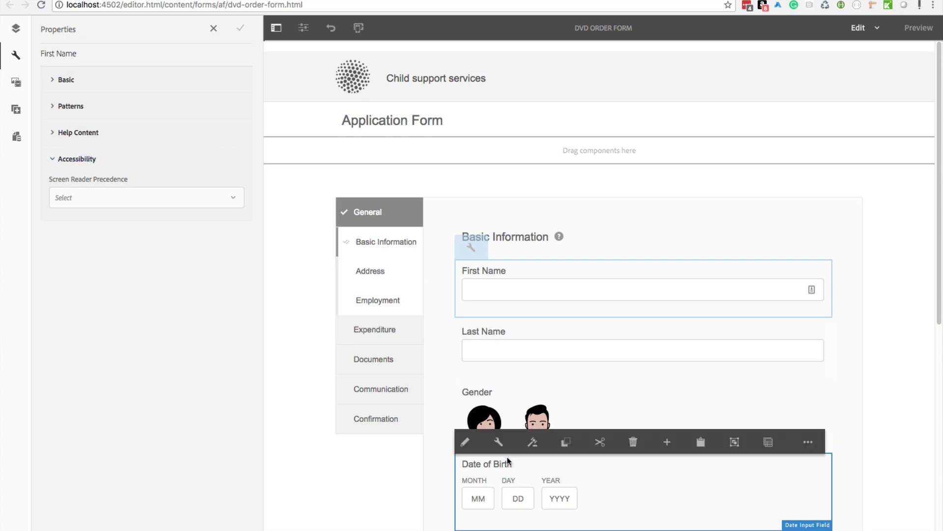
click(498, 442)
scroll(105, 211, down, 5)
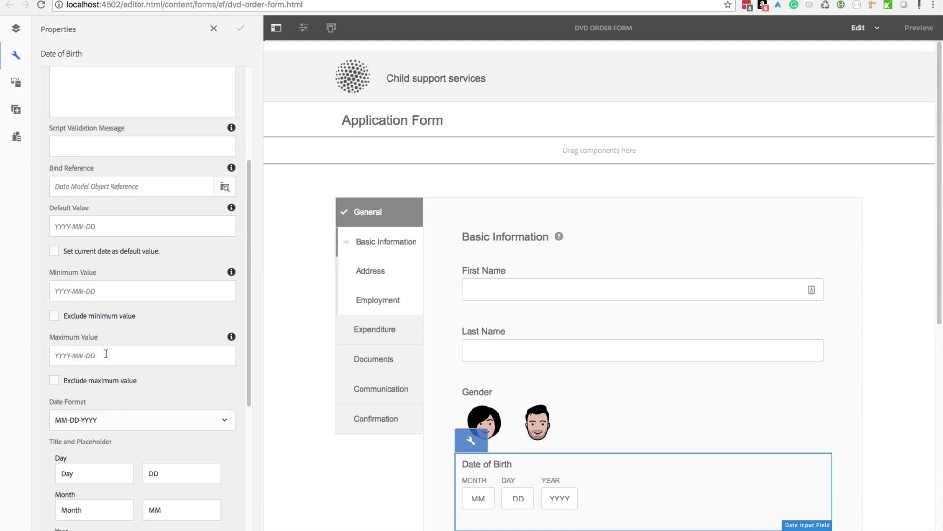
scroll(96, 351, down, 6)
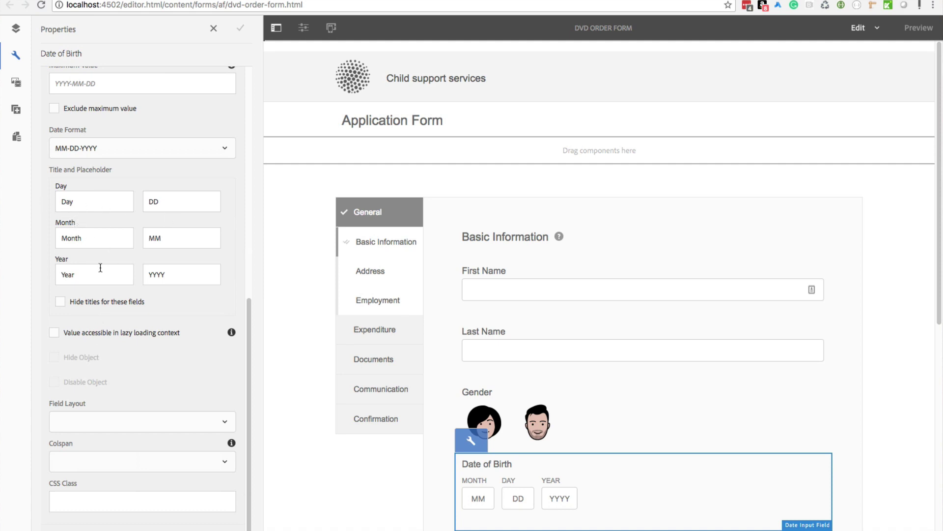
scroll(99, 267, up, 5)
scroll(100, 268, up, 4)
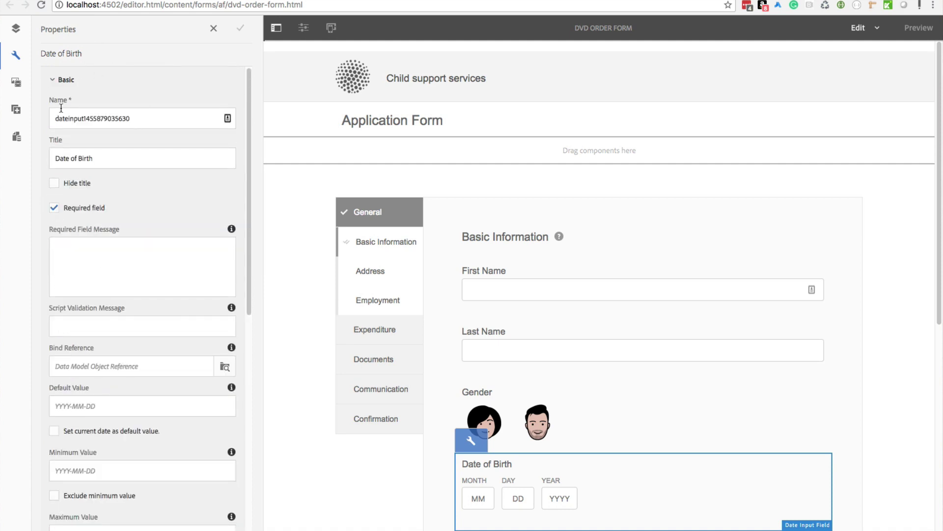
click(63, 80)
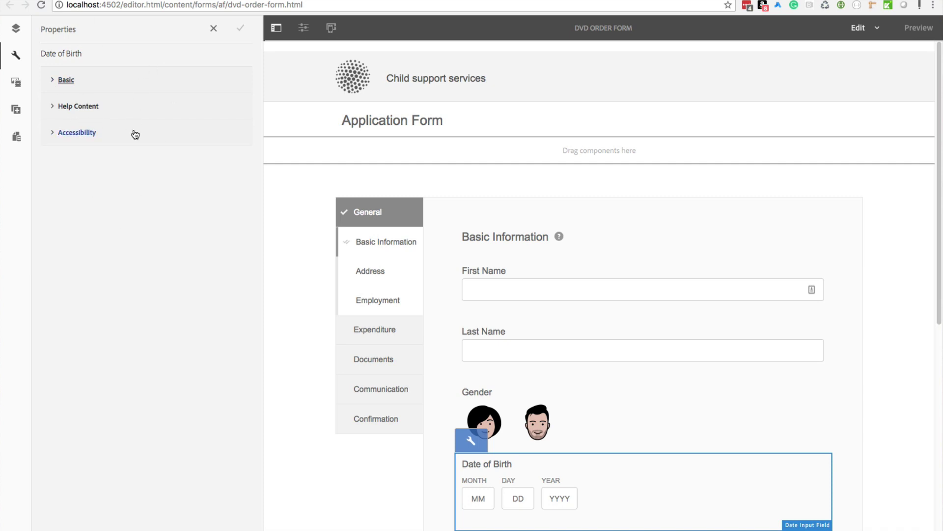
Step: Open the First Name field's properties, then close the properties panel
click(521, 265)
click(499, 248)
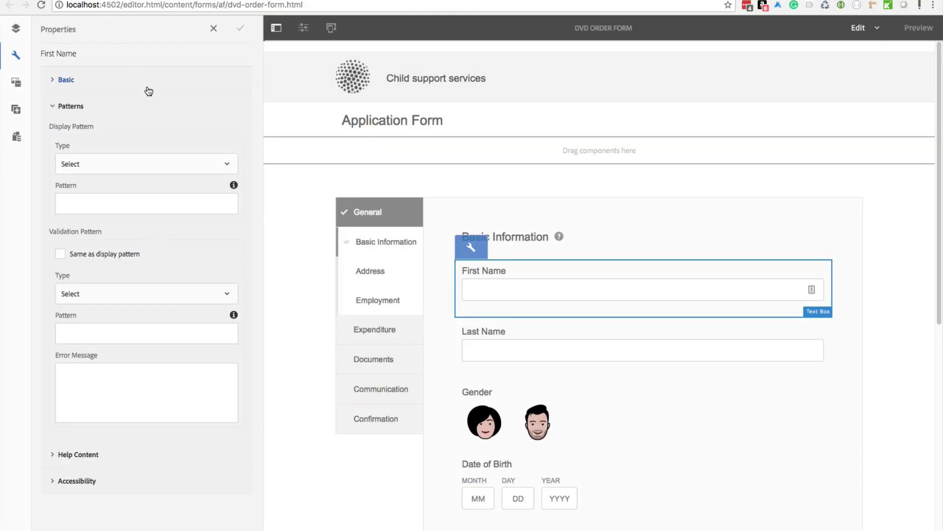
click(213, 28)
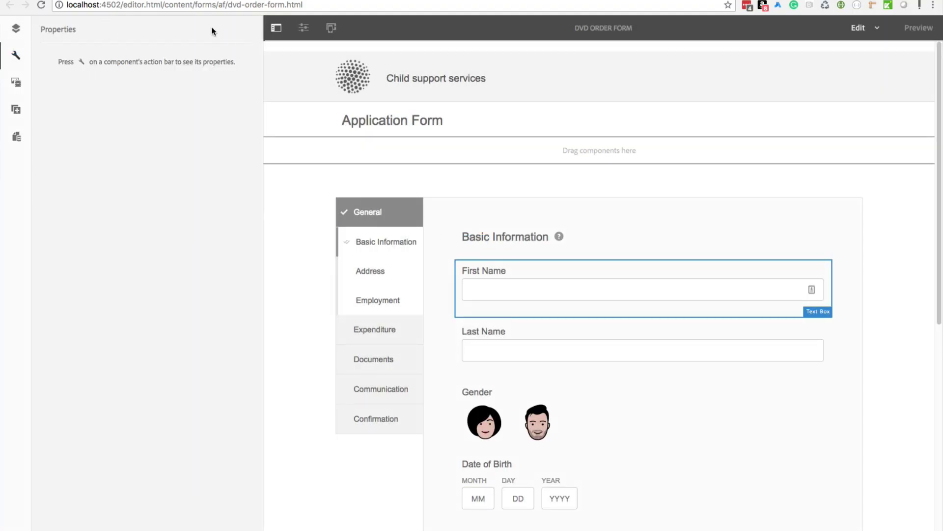
Step: Show Adaptive Form Fragments in the asset browser, try dragging Employment History, and view Form Model filters
click(17, 83)
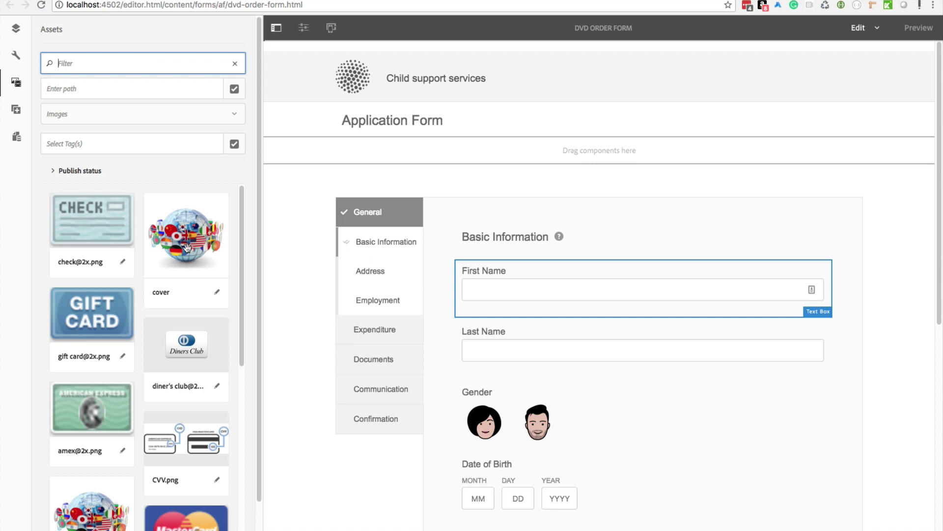
click(109, 120)
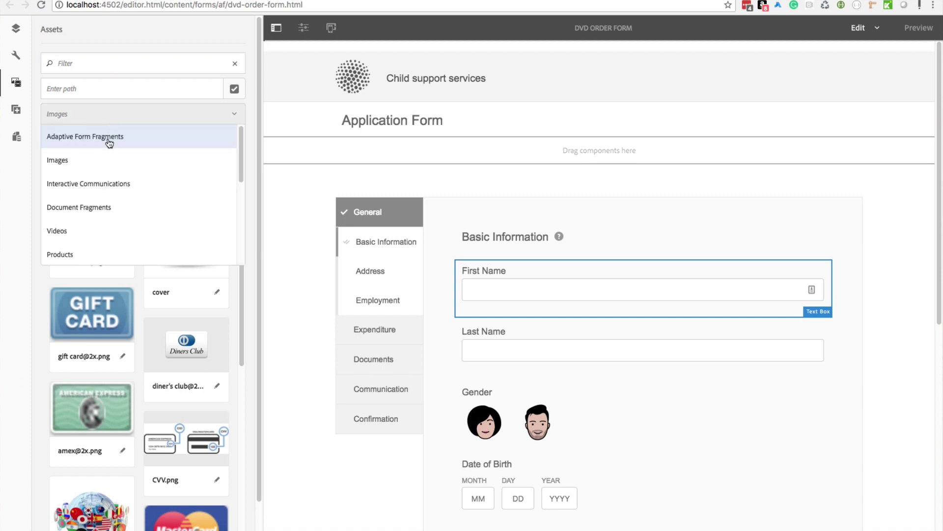
click(111, 138)
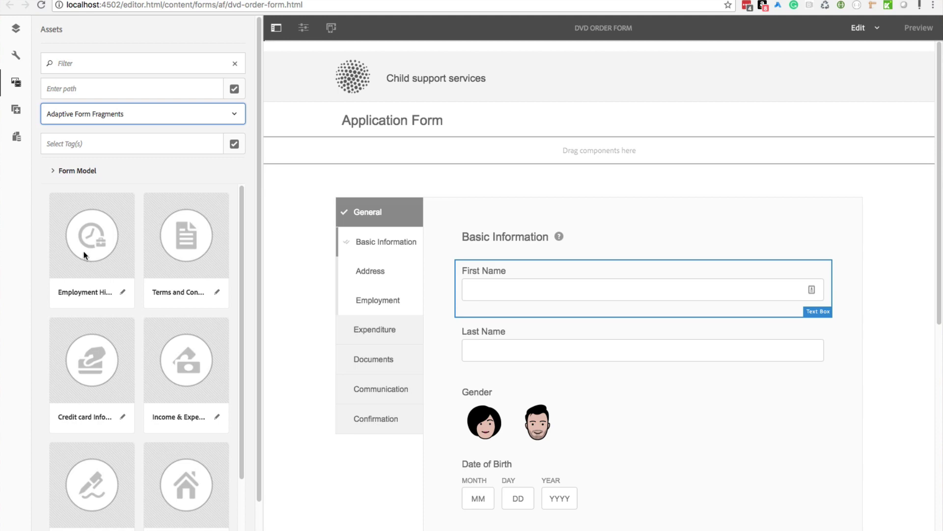
drag(82, 249, 91, 271)
click(130, 169)
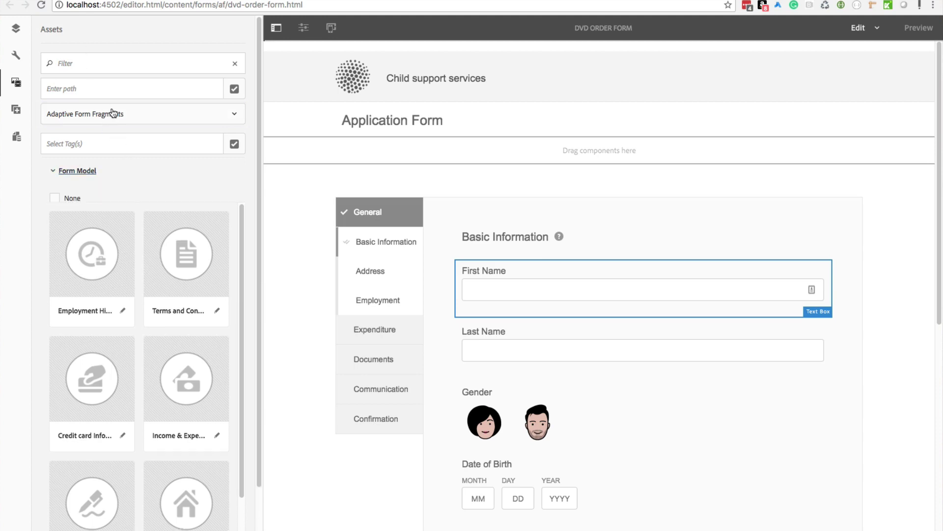
Step: Scroll through the asset types and close the list with Adaptive Form Fragments selected
click(120, 113)
scroll(157, 219, down, 5)
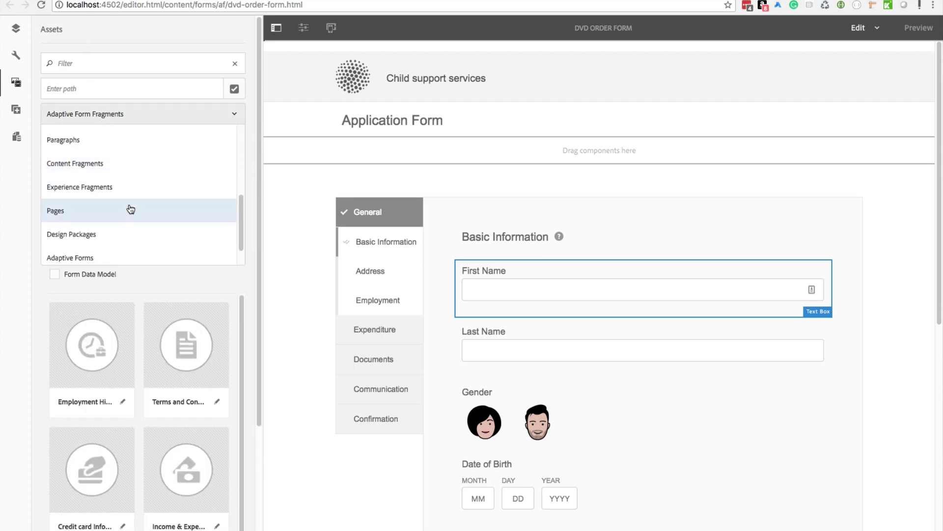
scroll(131, 209, up, 5)
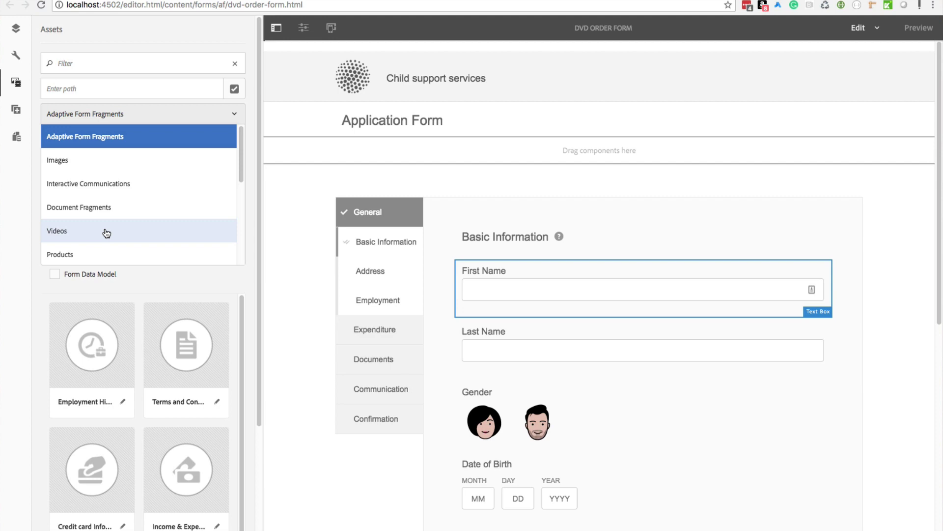
scroll(103, 233, down, 1)
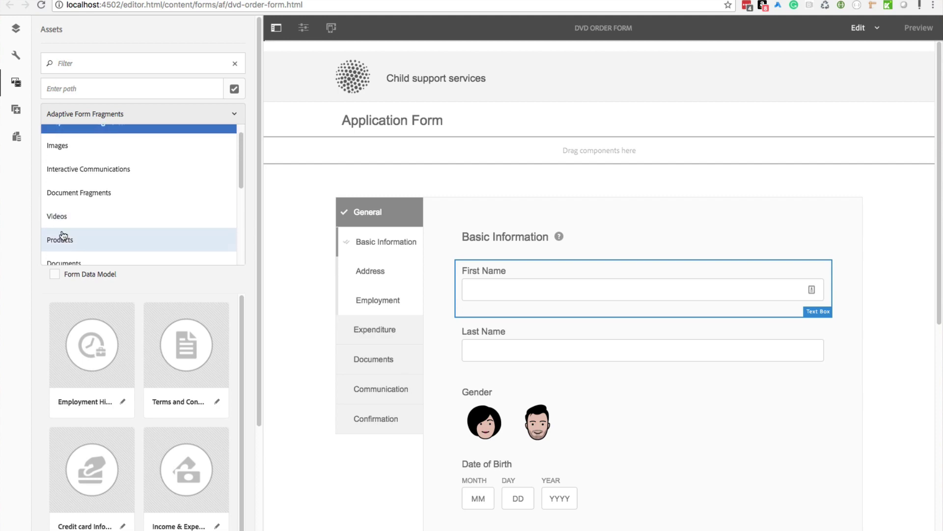
scroll(78, 237, down, 3)
scroll(78, 235, up, 4)
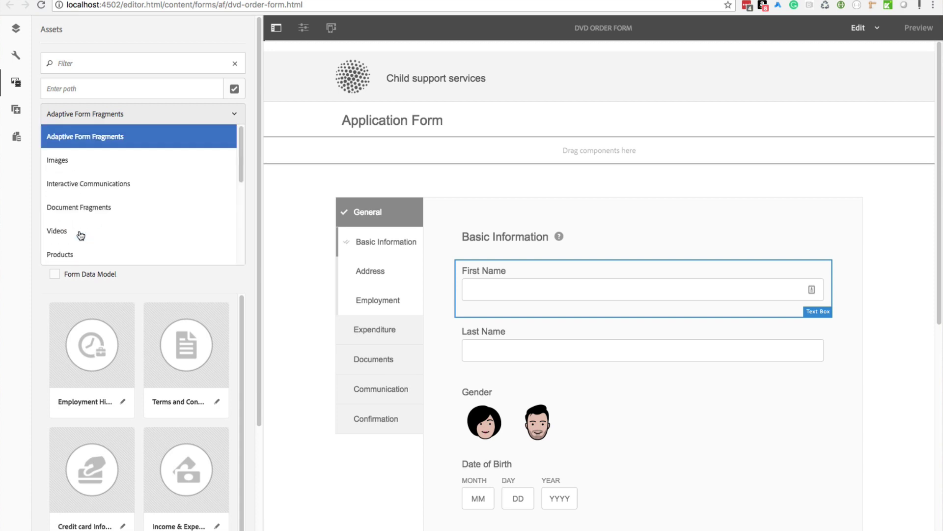
click(17, 210)
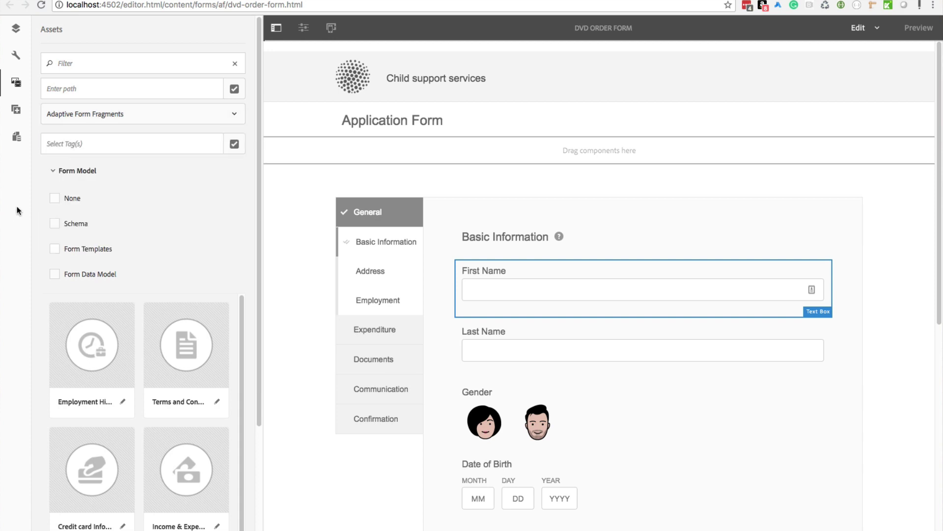
Step: Scroll through the Adaptive Form components list, from Radio Button to Signature Step, Table and Text Box
click(17, 112)
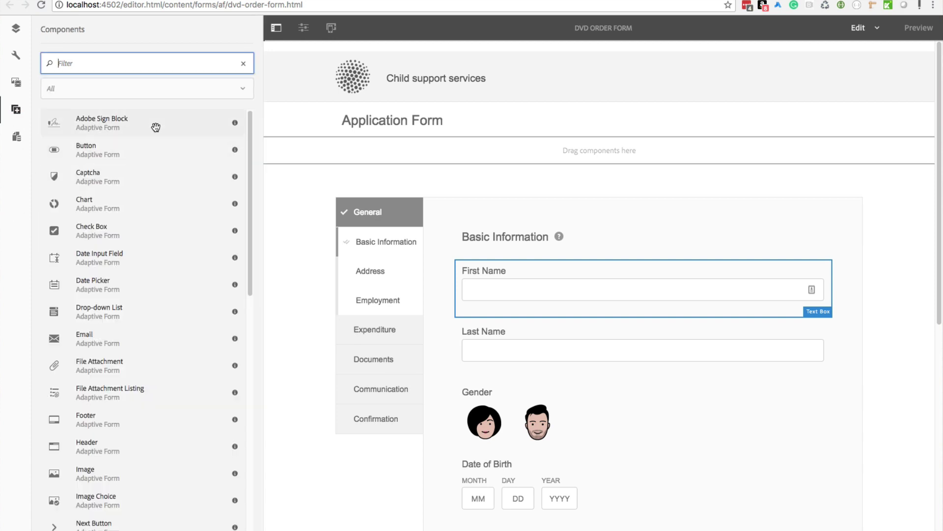
scroll(147, 258, down, 5)
scroll(149, 260, down, 5)
scroll(148, 260, up, 10)
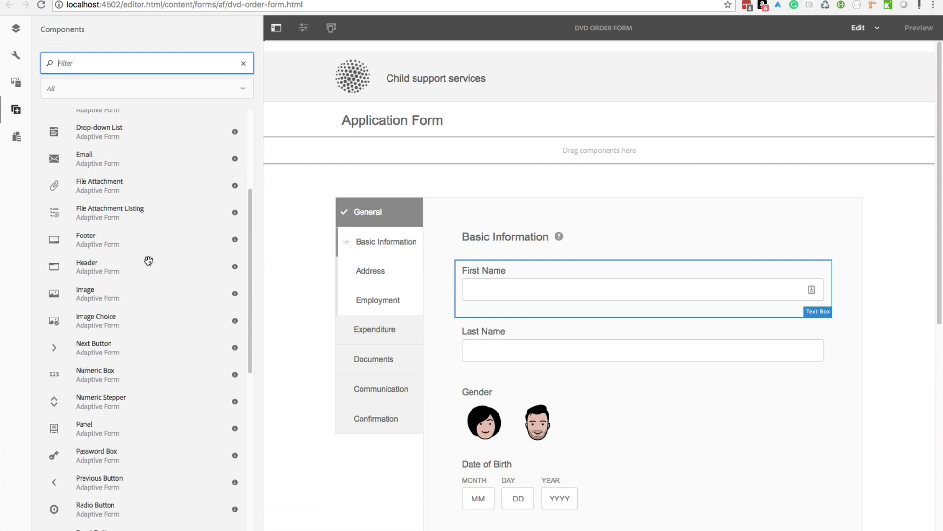
scroll(148, 260, down, 7)
scroll(148, 260, down, 3)
scroll(147, 260, up, 10)
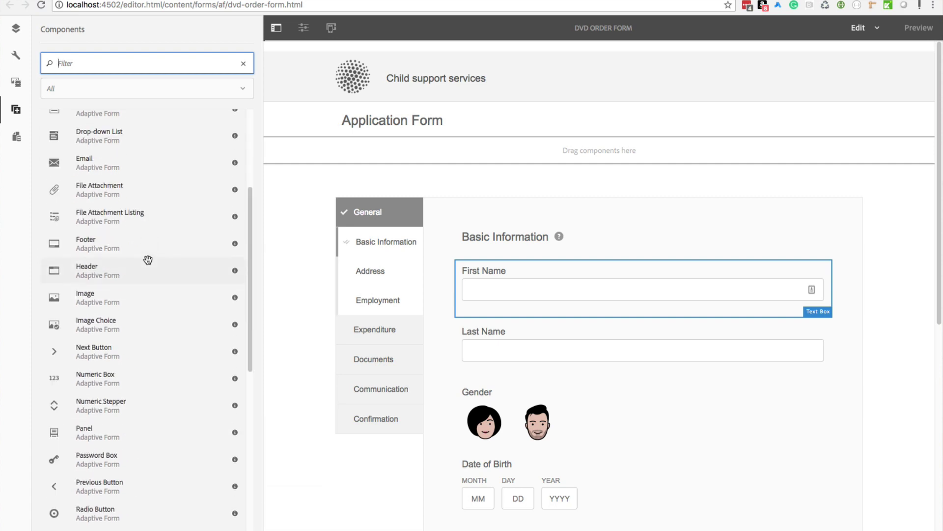
scroll(147, 260, down, 10)
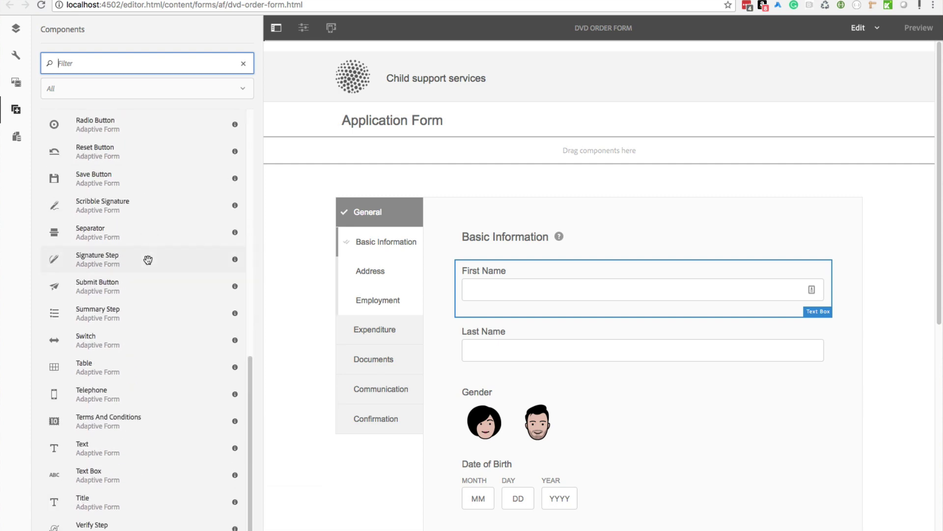
scroll(148, 260, up, 10)
scroll(149, 261, down, 1)
scroll(149, 261, up, 1)
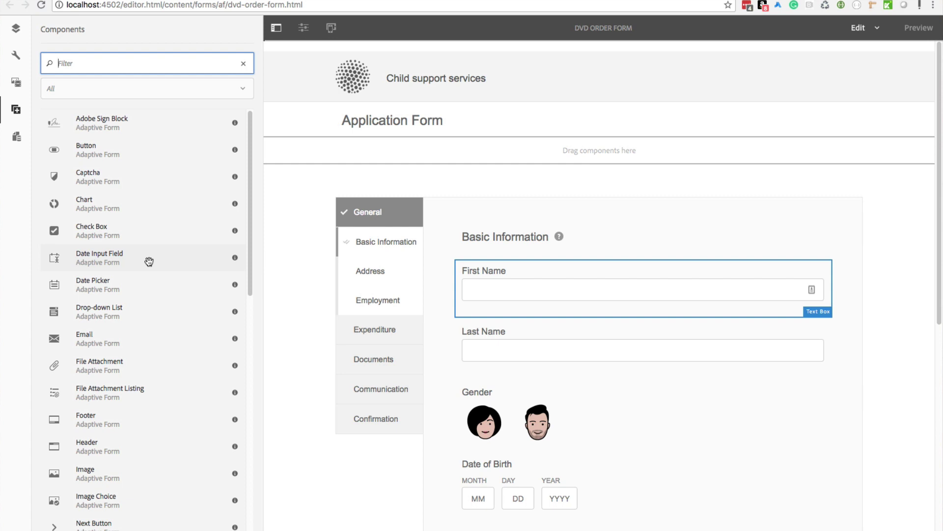
scroll(141, 252, down, 10)
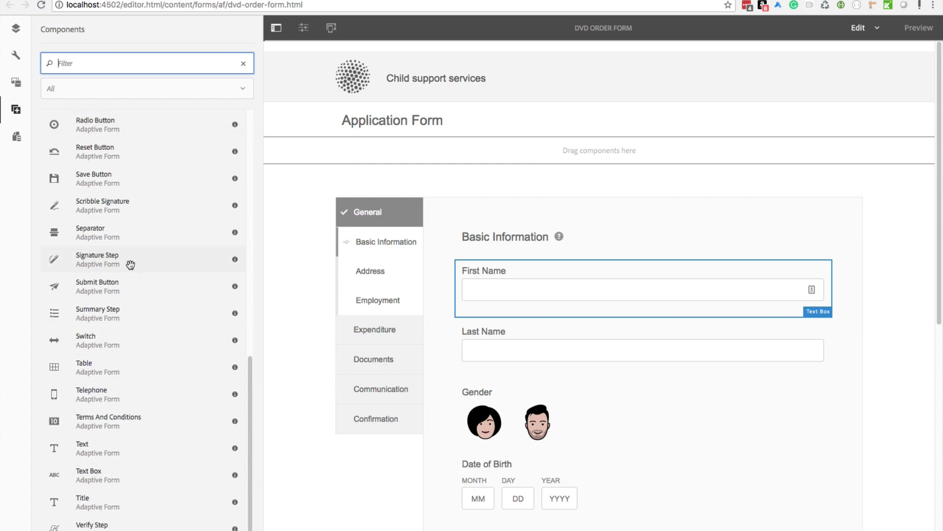
Step: Select the empty drop area in Basic Information and dismiss the Insert New Component list
scroll(570, 346, down, 8)
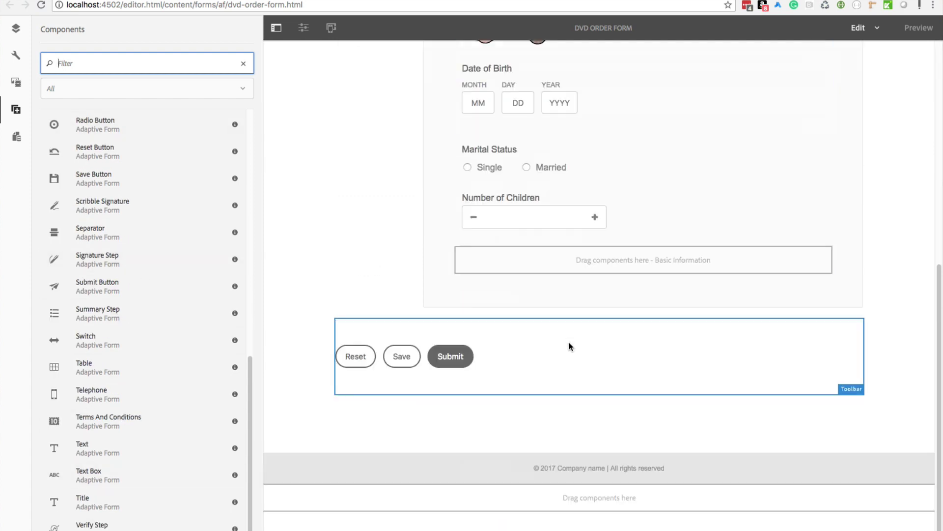
scroll(569, 347, up, 3)
scroll(568, 344, up, 5)
scroll(567, 344, down, 5)
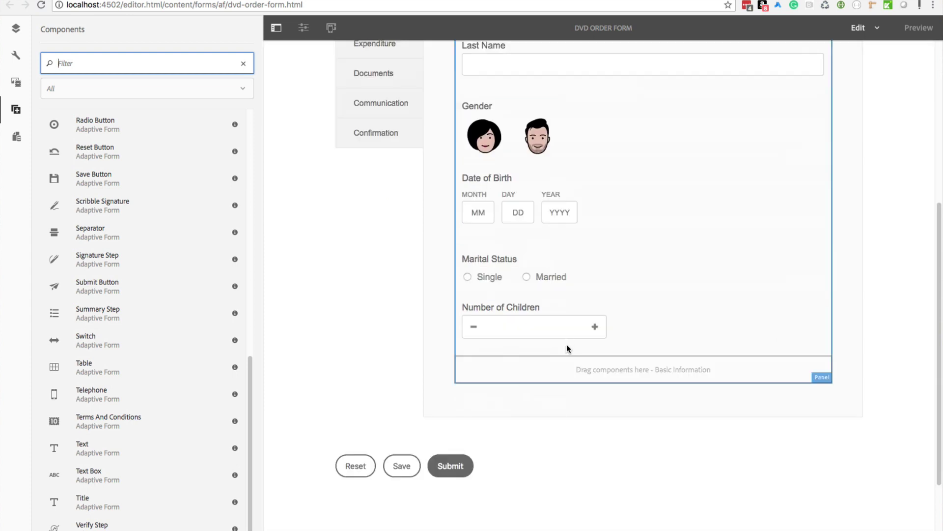
click(527, 376)
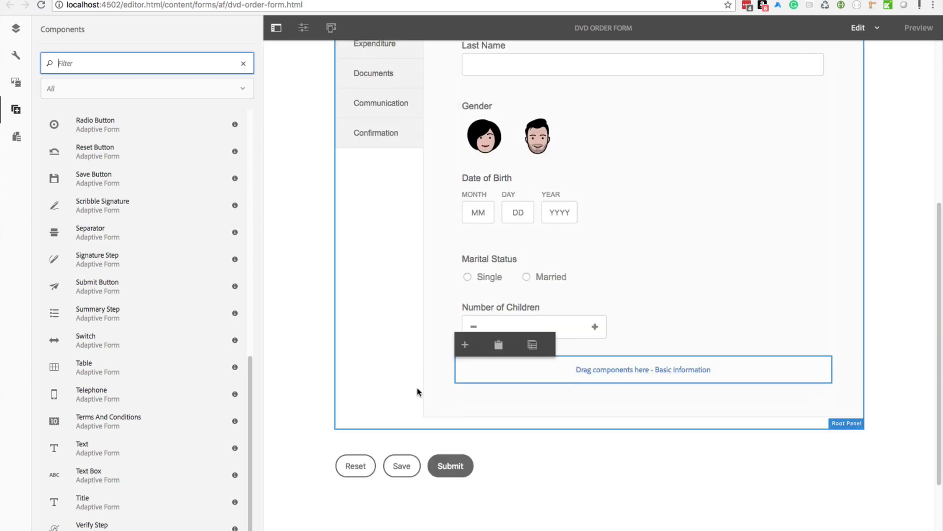
click(465, 345)
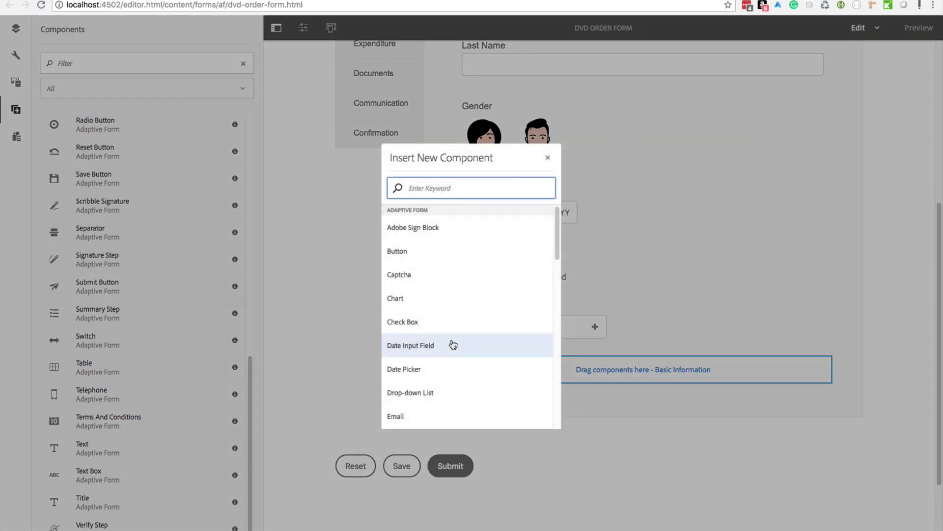
click(657, 270)
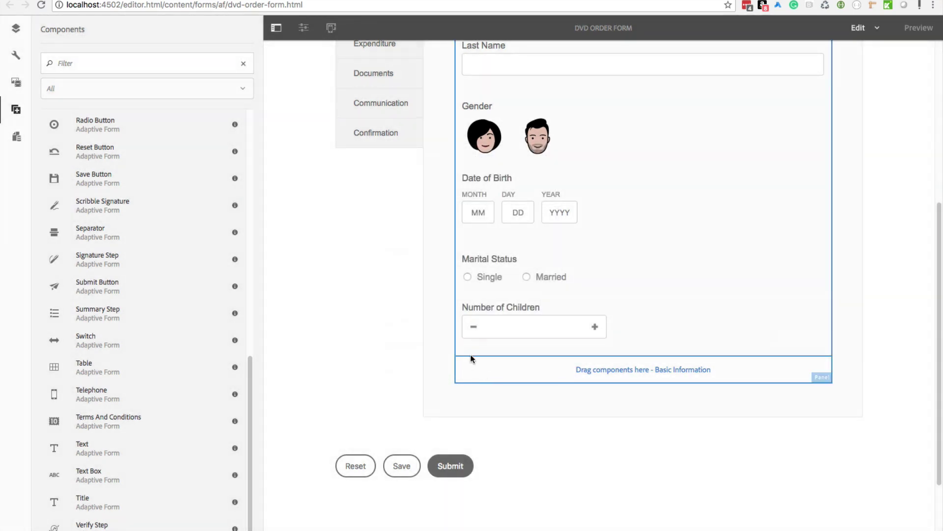
Step: Drag a Text component onto the drop area beneath Number of Children
click(491, 412)
click(492, 365)
click(466, 346)
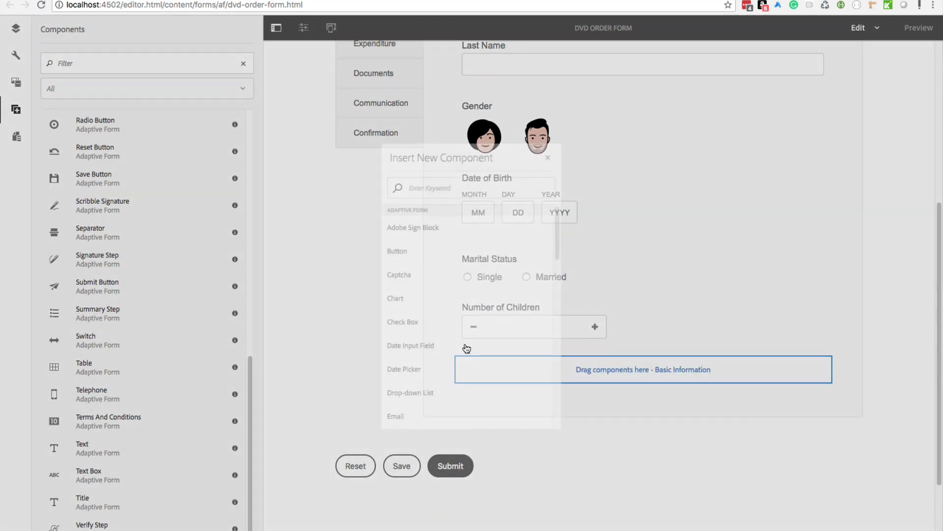
scroll(442, 344, down, 1)
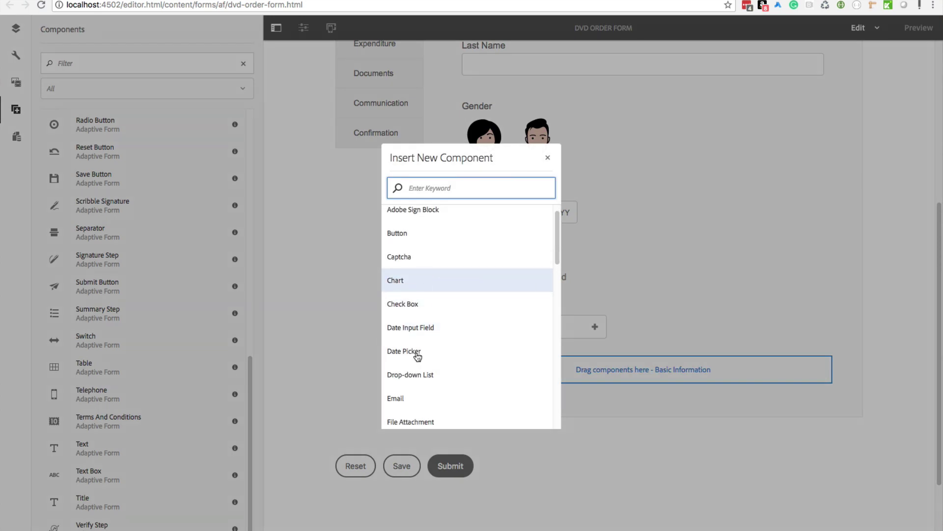
click(653, 285)
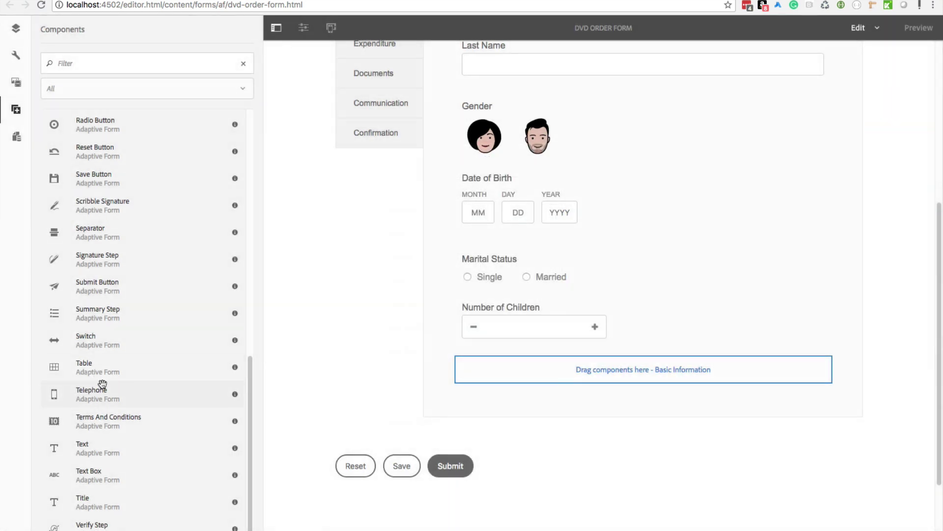
drag(93, 447, 538, 376)
Step: Select the new text block and open its Configure properties
click(506, 373)
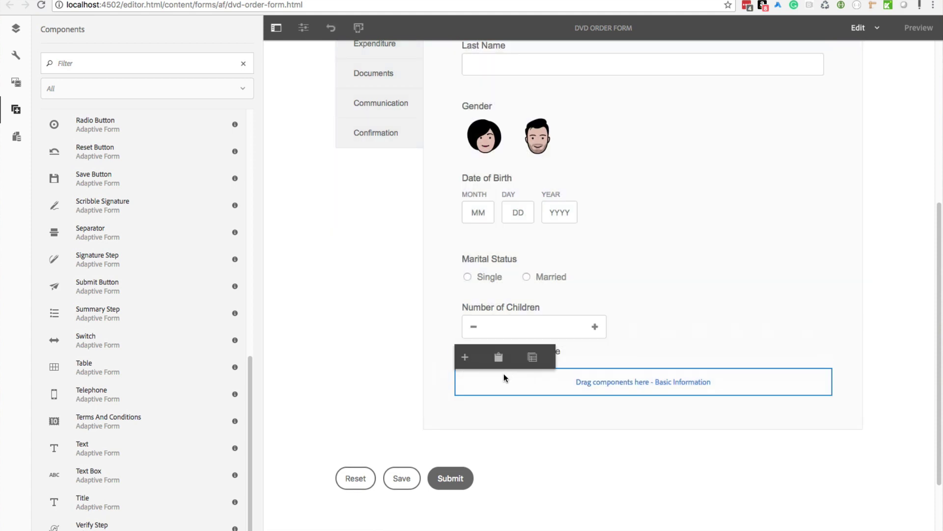
click(502, 404)
click(585, 350)
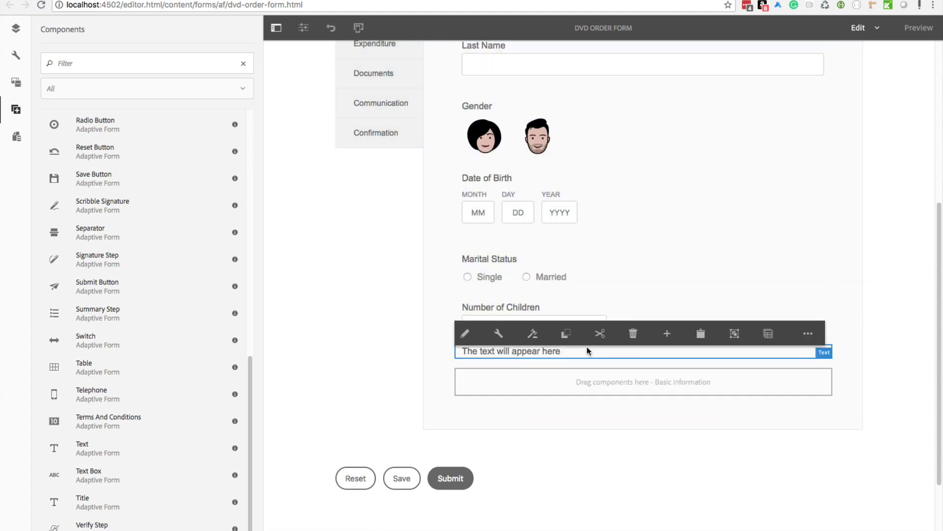
click(499, 334)
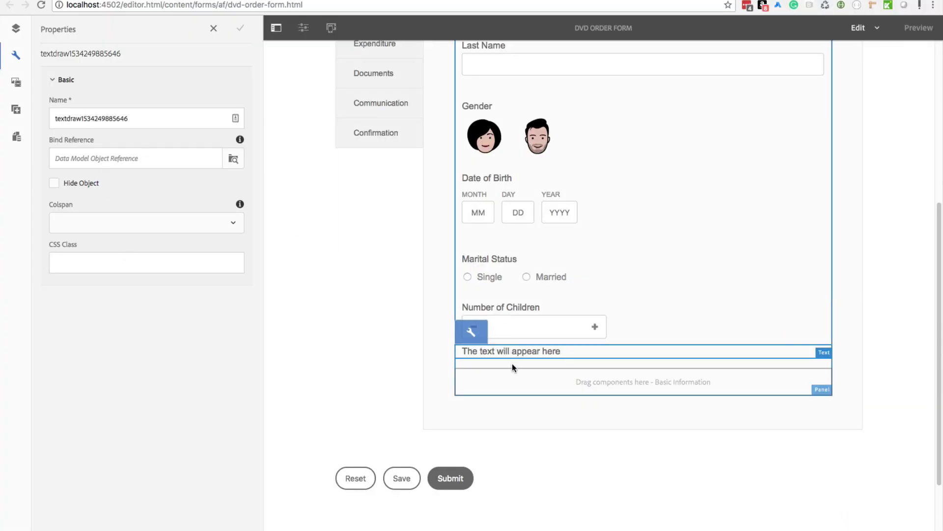
click(512, 361)
click(507, 350)
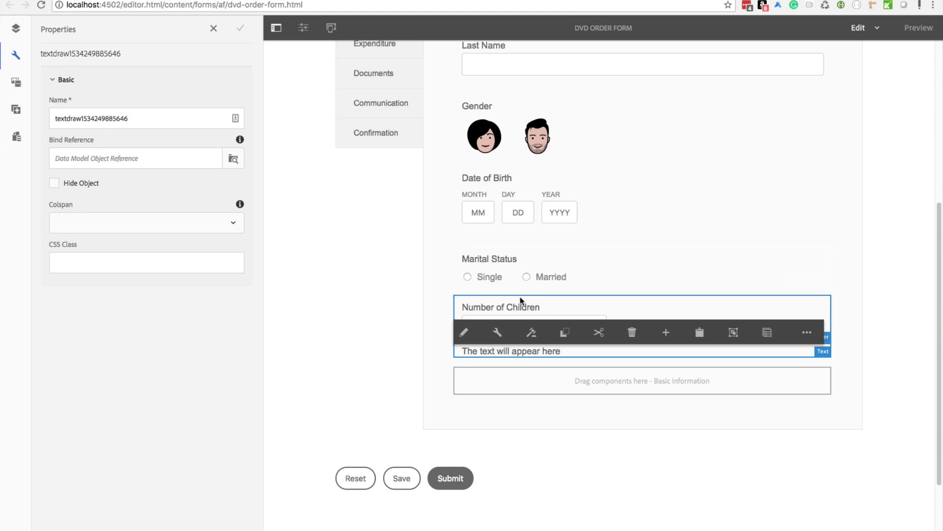
Step: Edit the text inline to read 'The text will appear here.' and confirm it
click(463, 334)
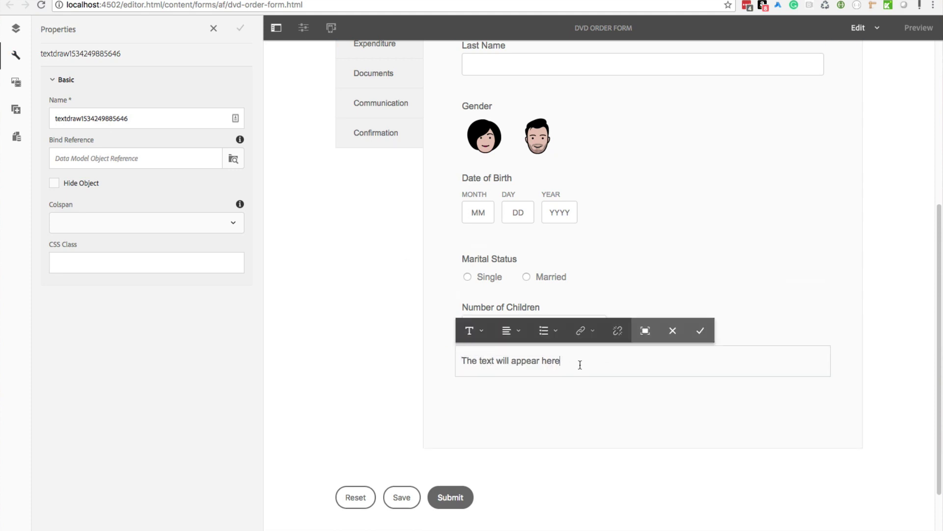
text(./)
click(700, 330)
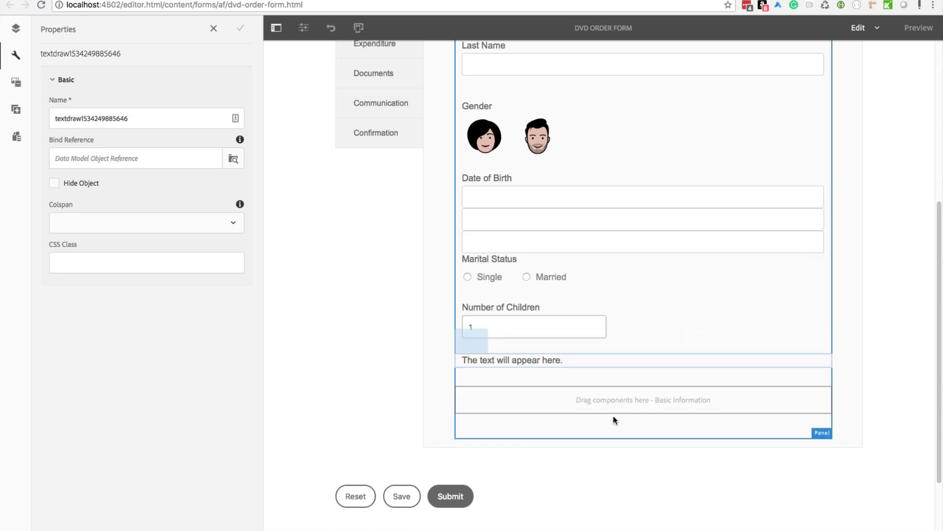
scroll(306, 288, up, 6)
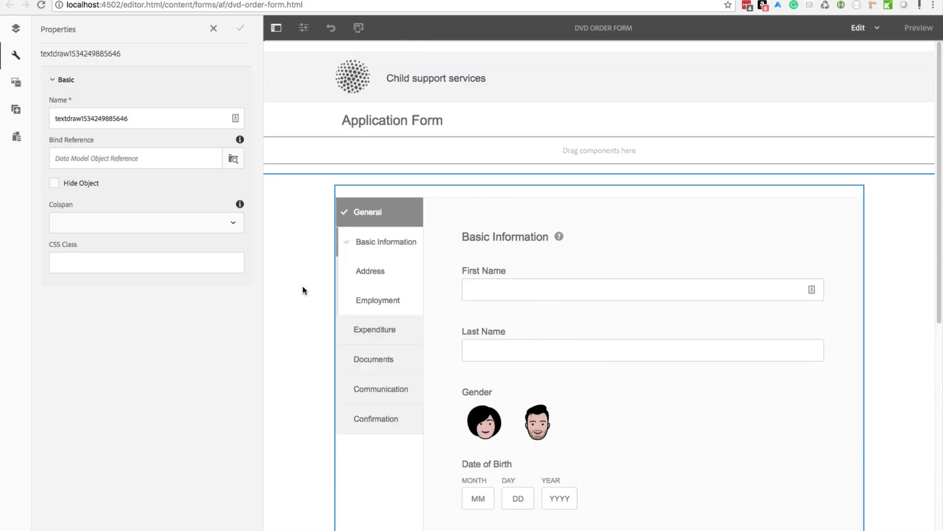
click(25, 118)
scroll(418, 295, down, 8)
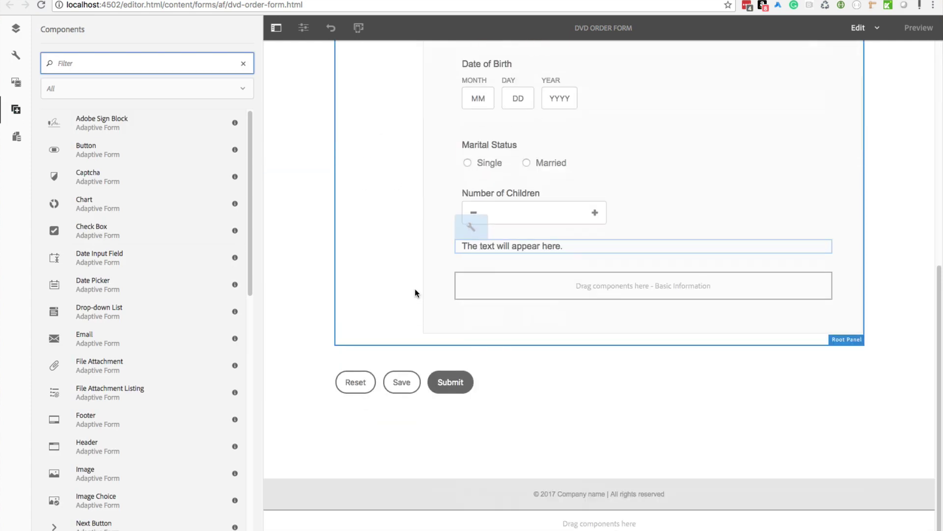
Step: Confirm Data Sources has no data model, open the Address step, and show the content tree
click(17, 140)
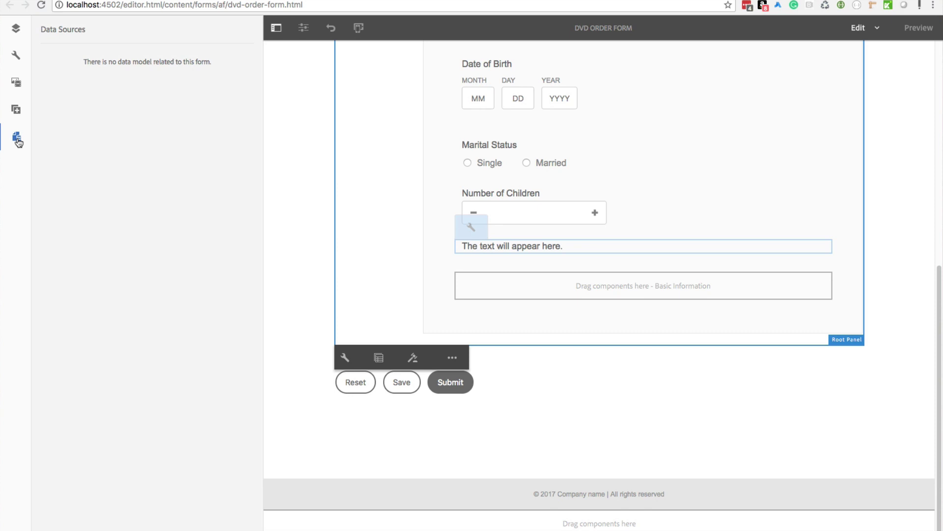
scroll(347, 173, up, 6)
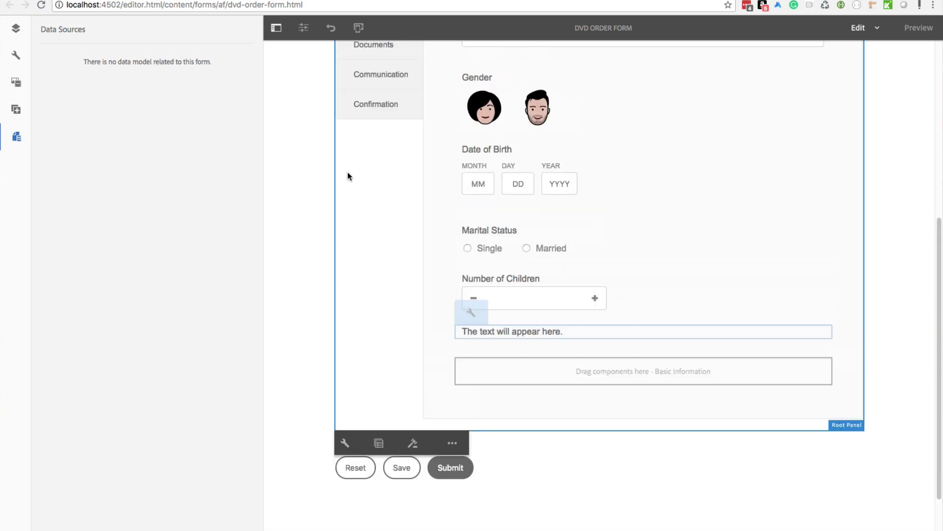
click(373, 178)
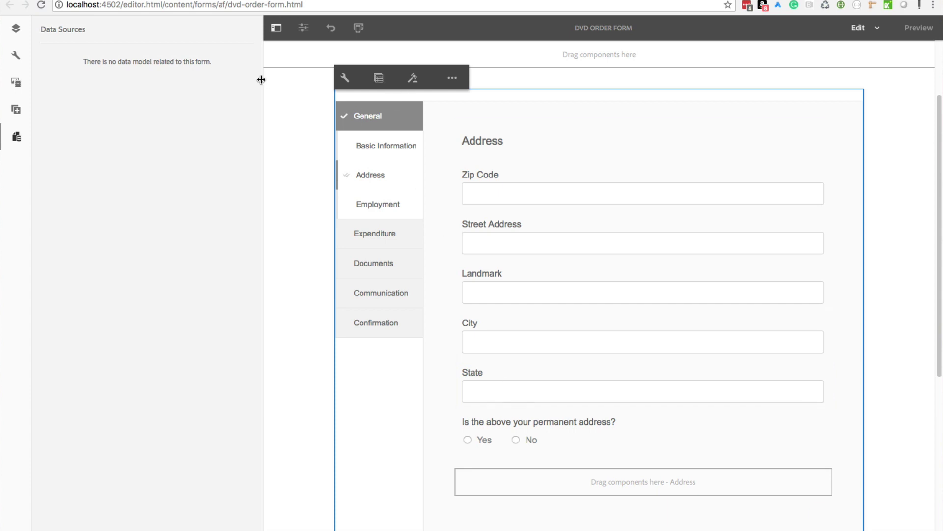
click(15, 29)
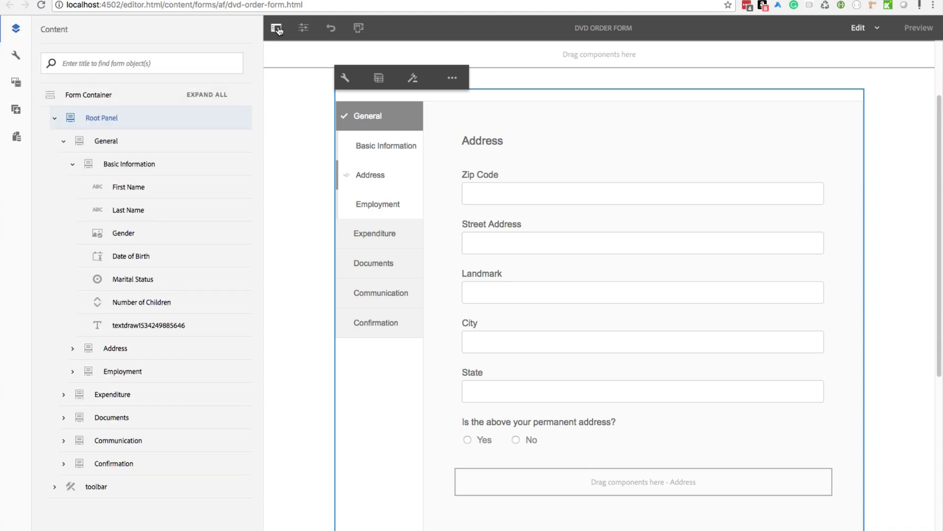
Step: Hide the side panel and open the device emulator with iPhone 5, iPad and Desktop markers
click(276, 27)
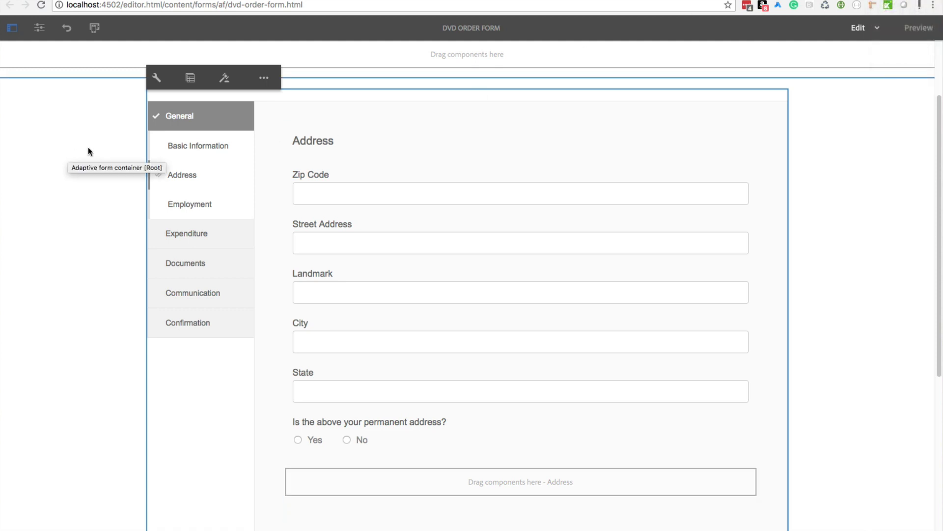
click(40, 30)
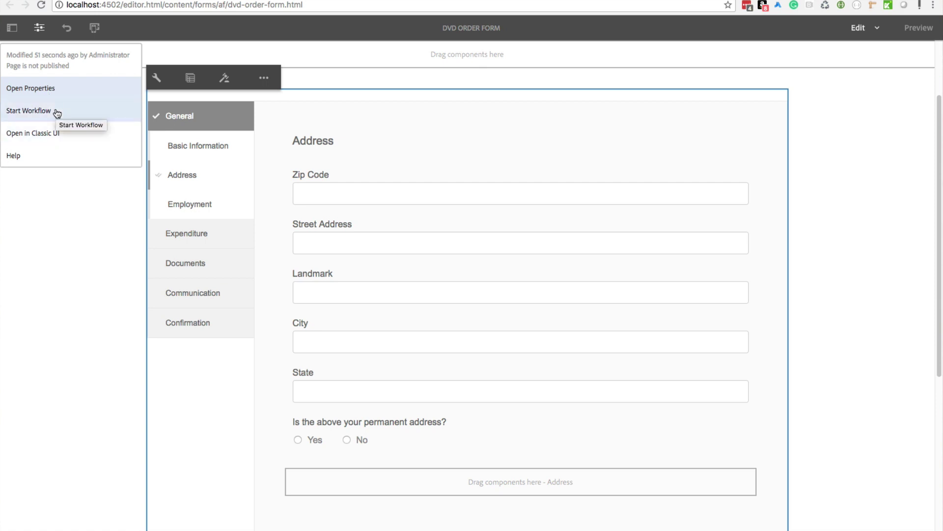
click(42, 212)
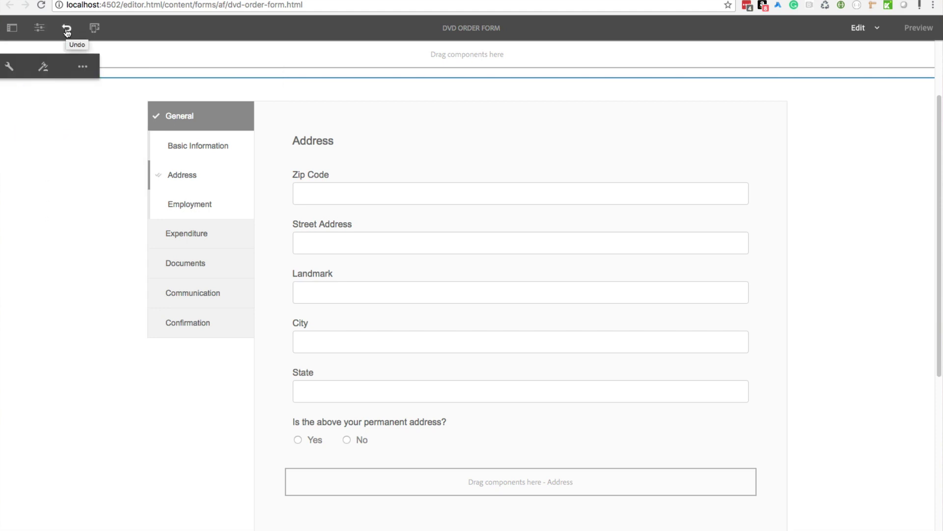
click(96, 30)
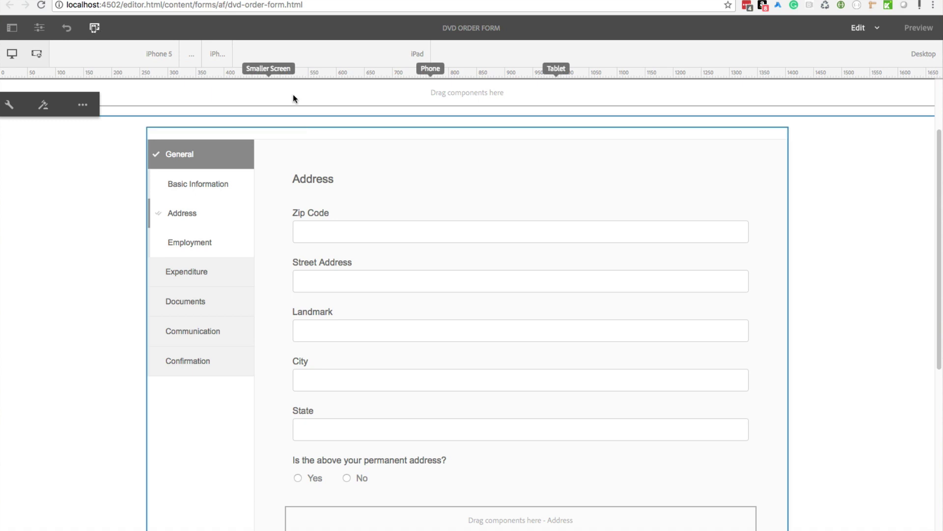
Step: Preview the form at iPhone 5 and rotated iPad widths, then return to Desktop and close the emulator
click(123, 57)
click(311, 56)
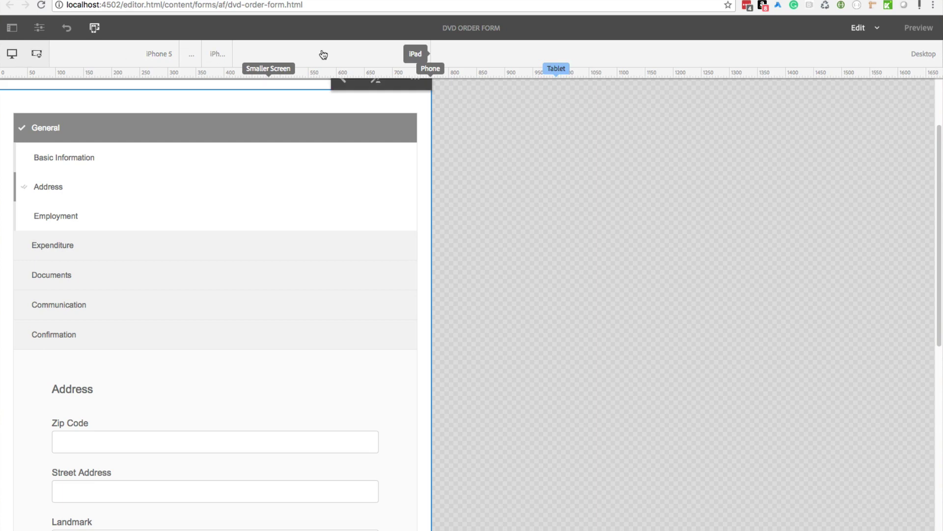
click(36, 55)
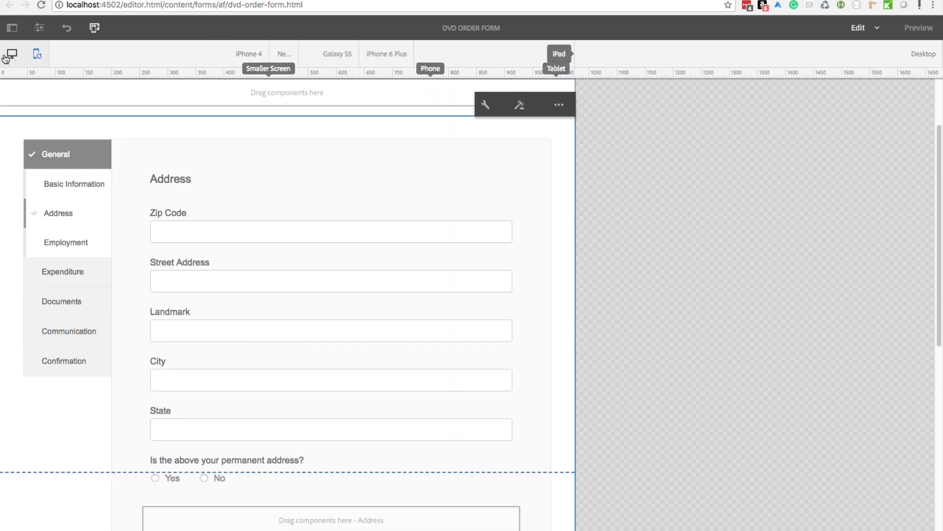
click(12, 54)
click(20, 84)
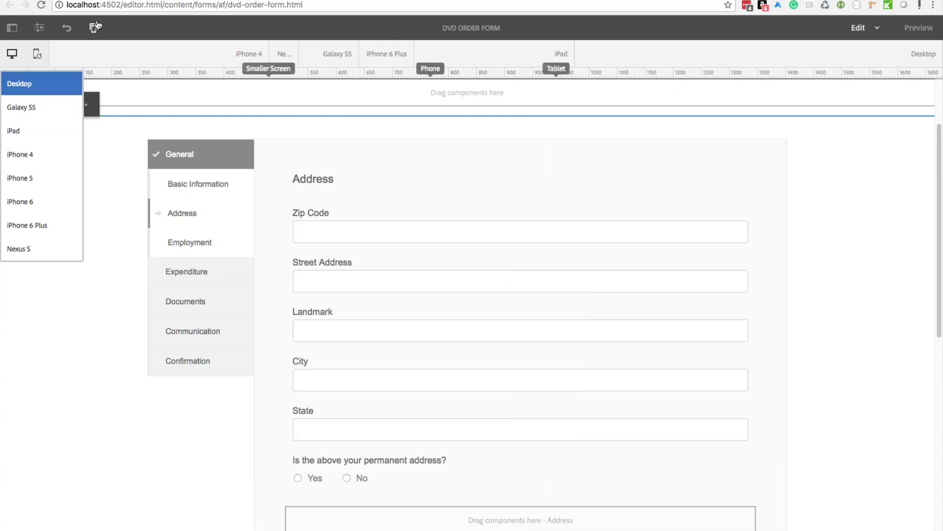
click(95, 29)
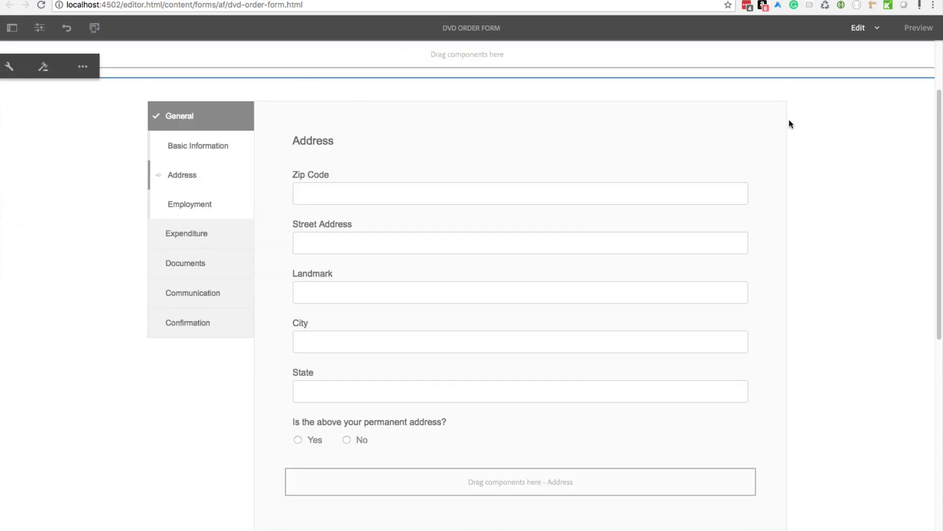
Step: Show the content tree and switch the editor to Style mode
click(879, 27)
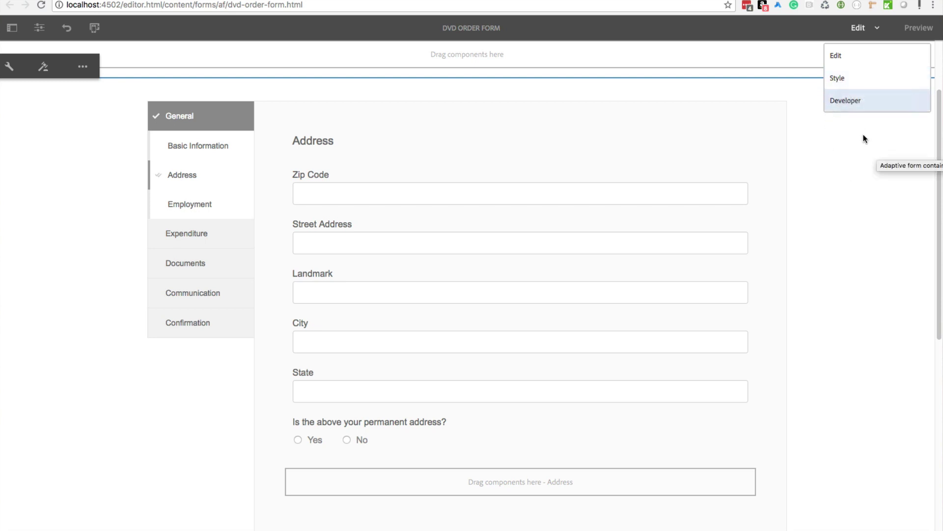
click(841, 57)
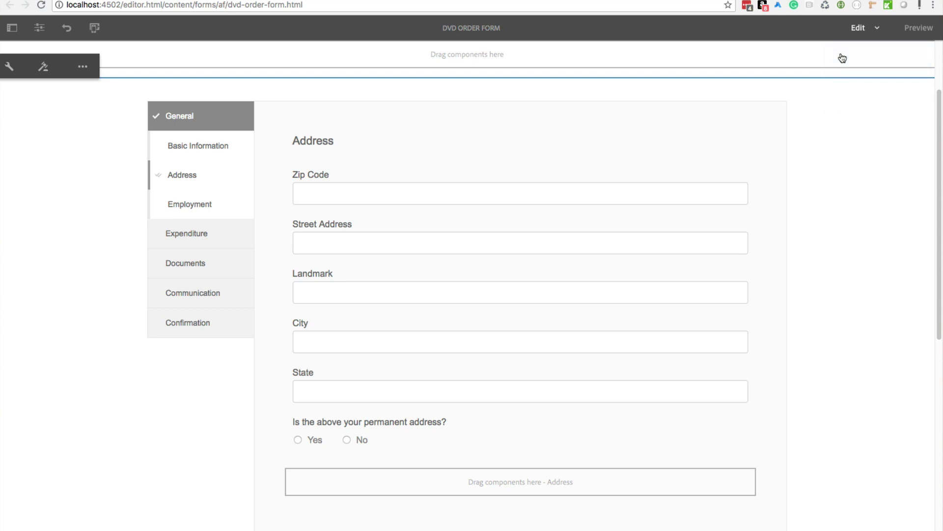
click(18, 29)
click(877, 28)
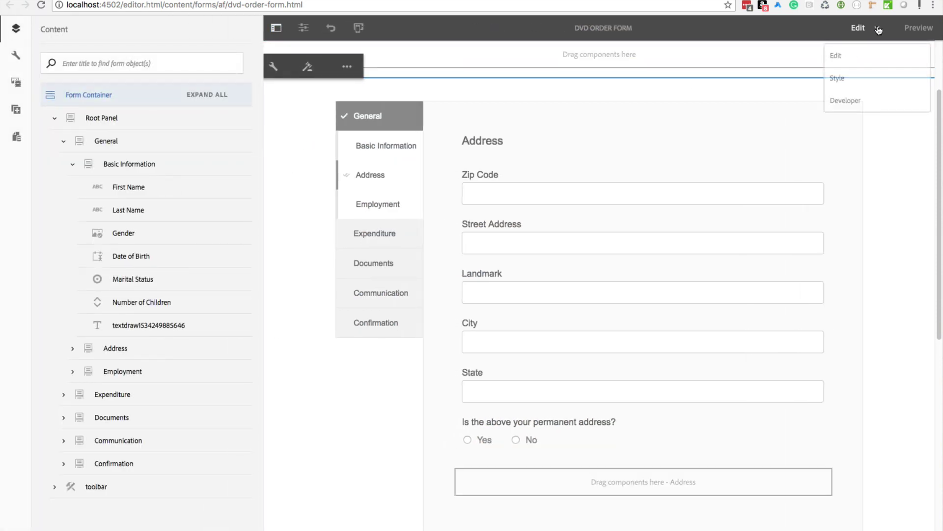
click(858, 78)
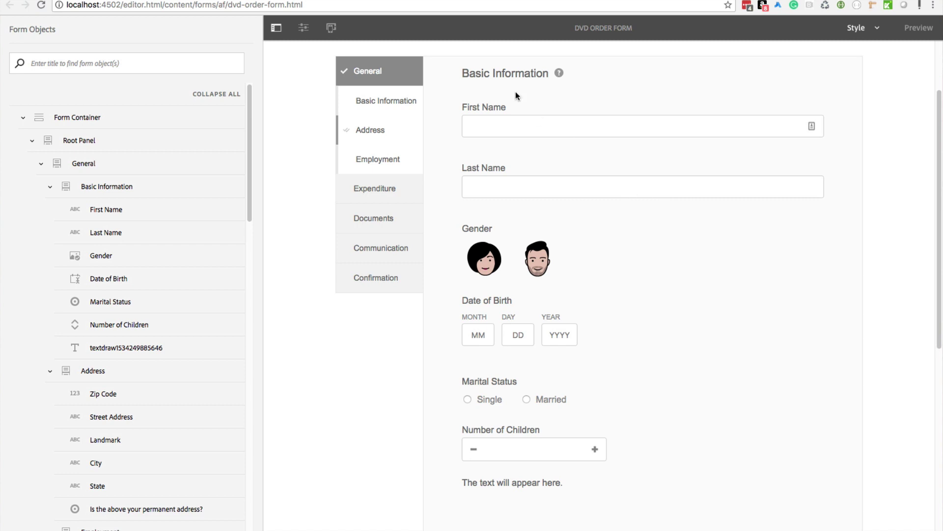
Step: Review First Name's Dimensions & Position style settings, then switch the editor to Developer mode
click(550, 129)
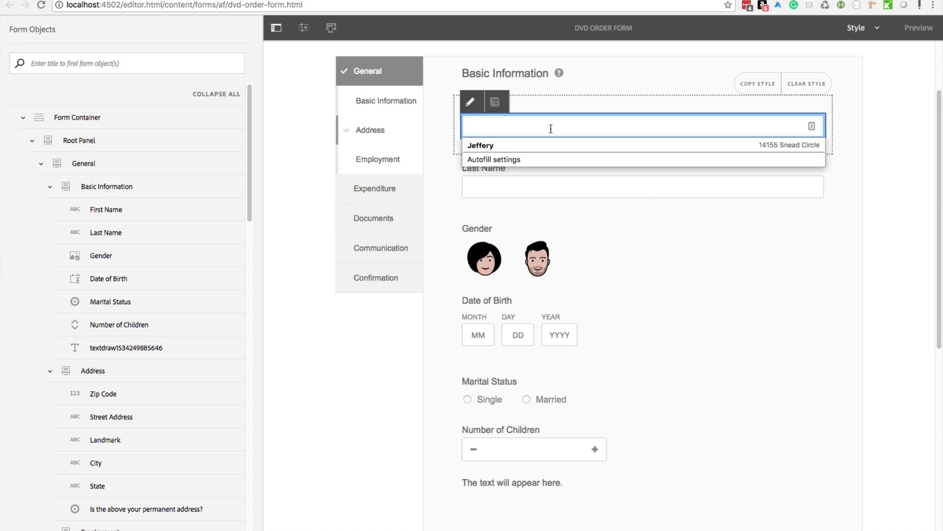
click(470, 102)
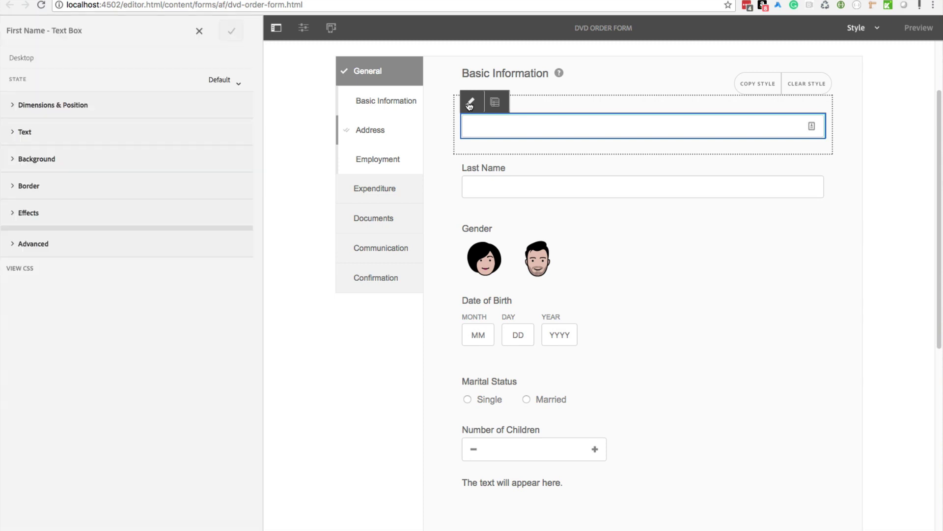
click(13, 107)
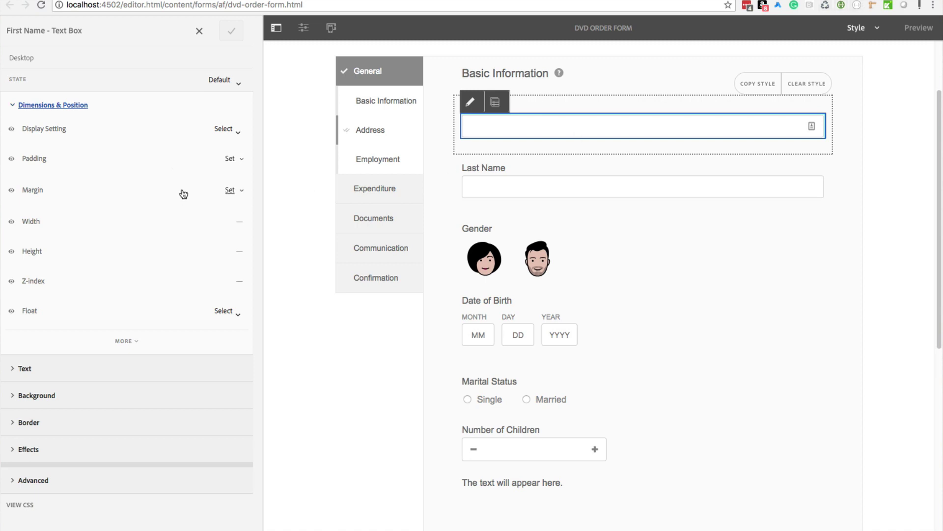
click(877, 29)
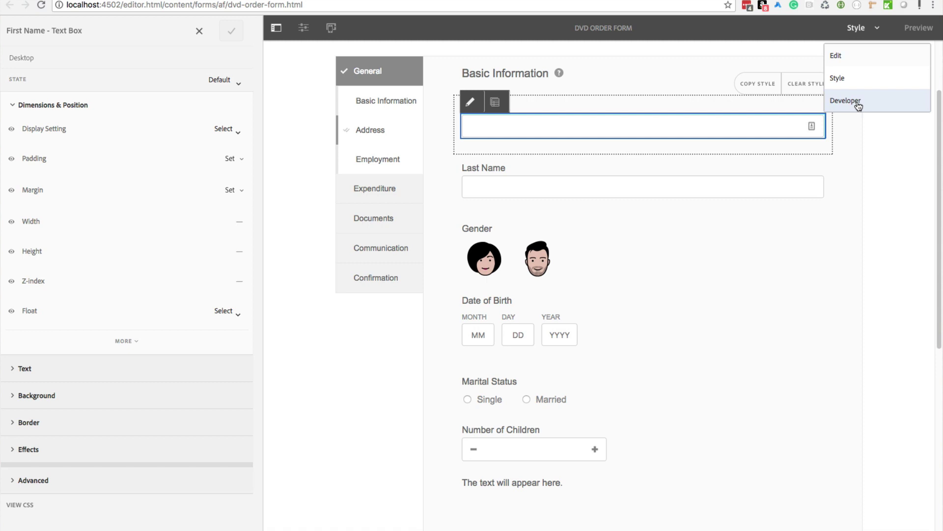
click(858, 106)
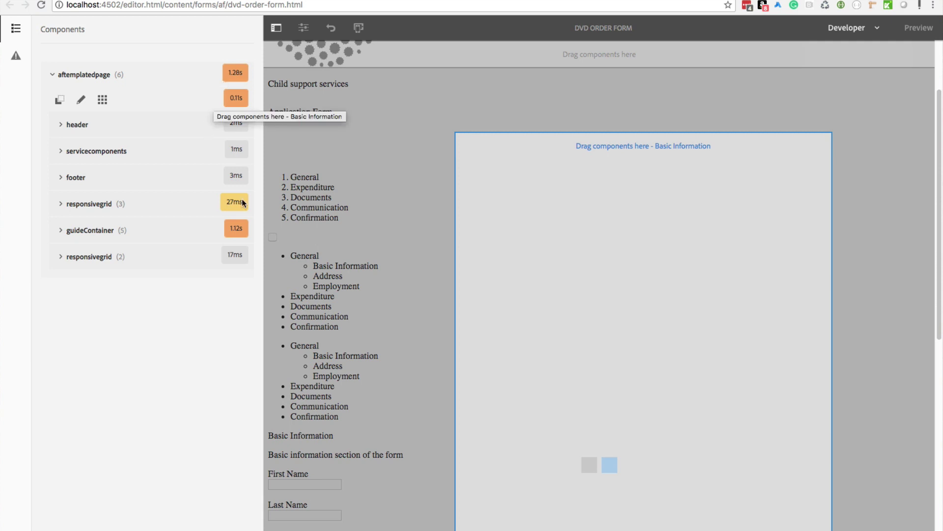
Step: Expand responsivegrid, confirm the Errors tab lists nothing, and return to Edit mode with the content tree
click(59, 205)
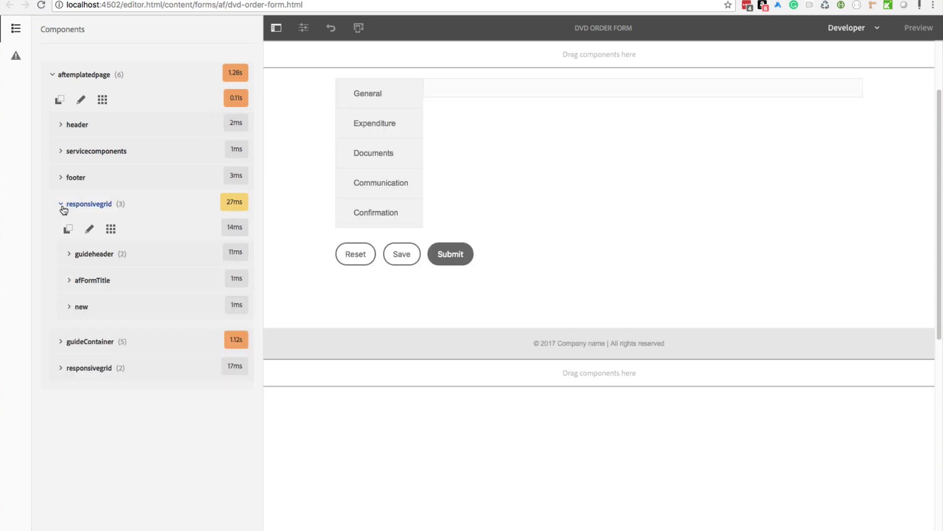
click(16, 57)
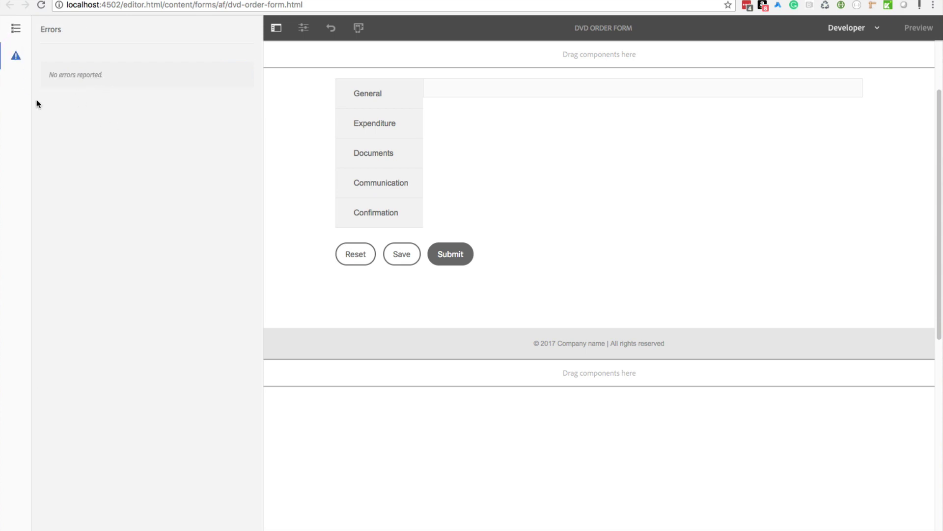
click(15, 29)
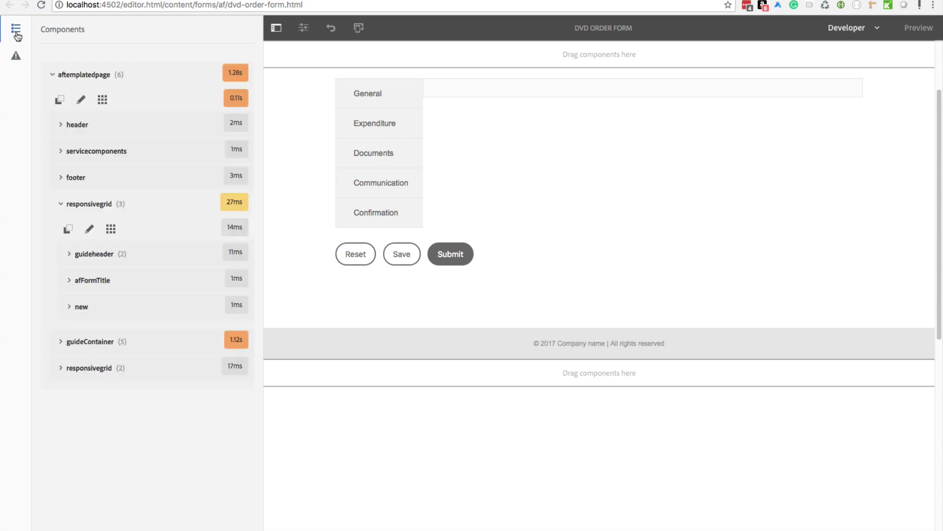
click(877, 28)
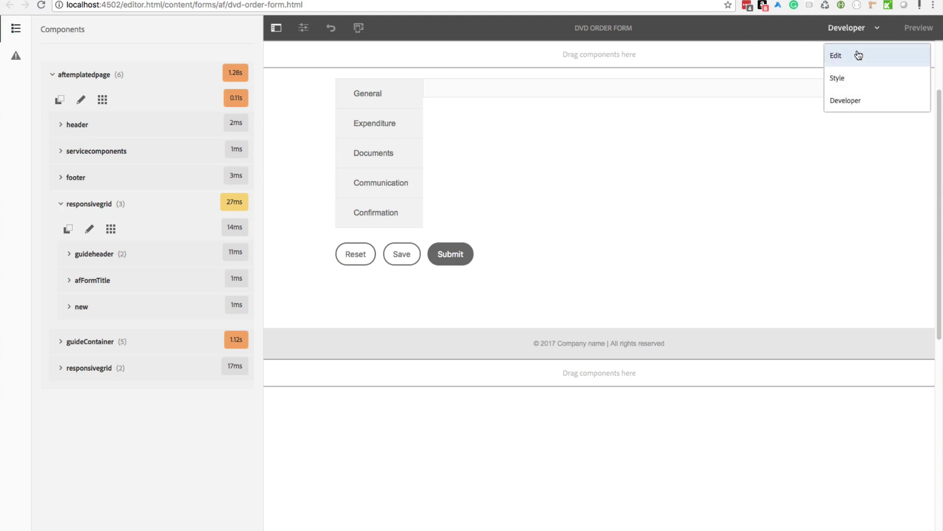
click(860, 56)
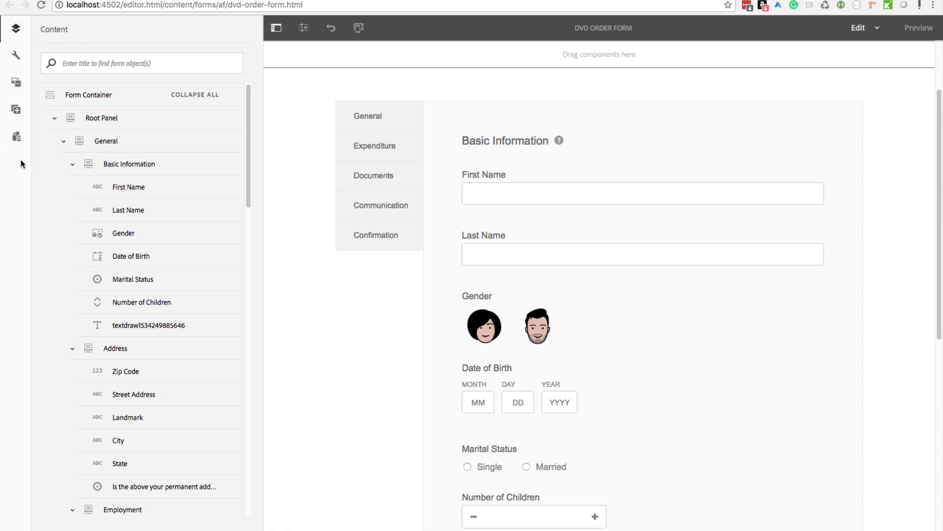
Step: Preview the form and load the standalone wcmmode=disabled page in a new tab
click(276, 27)
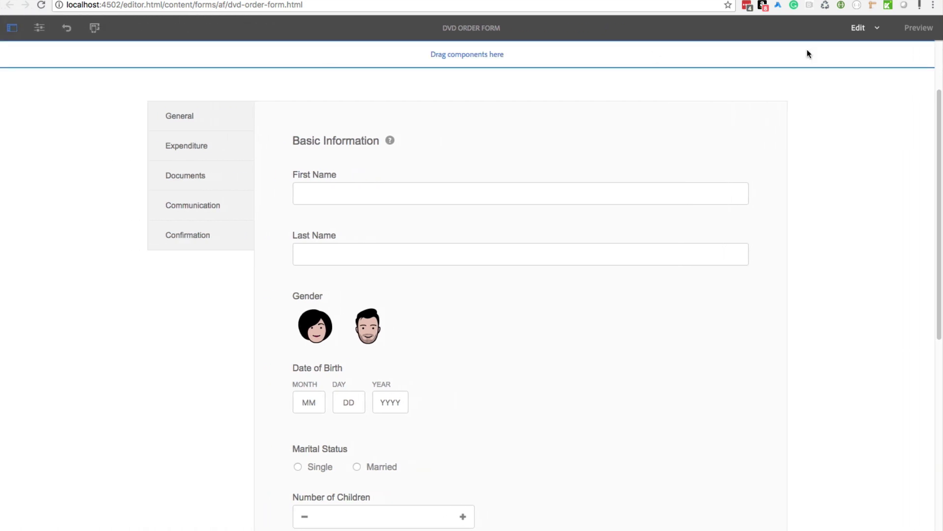
click(919, 29)
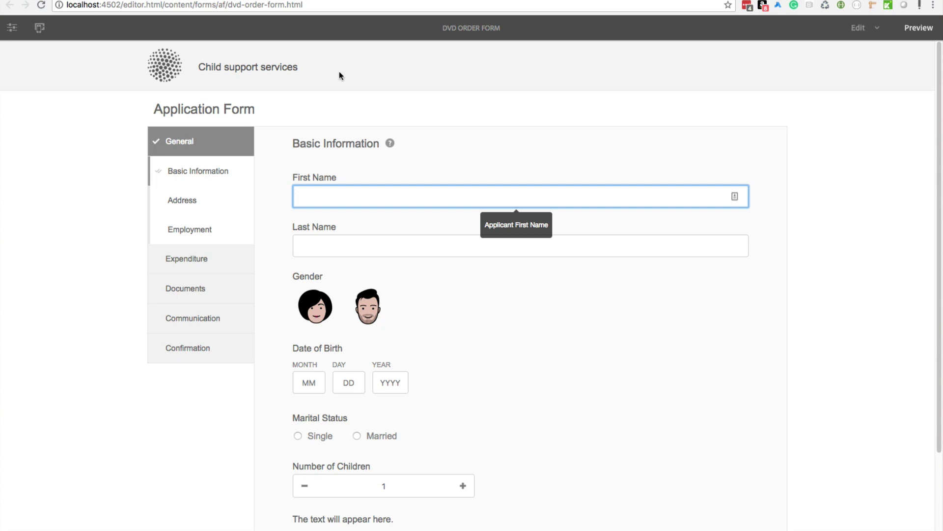
click(240, 0)
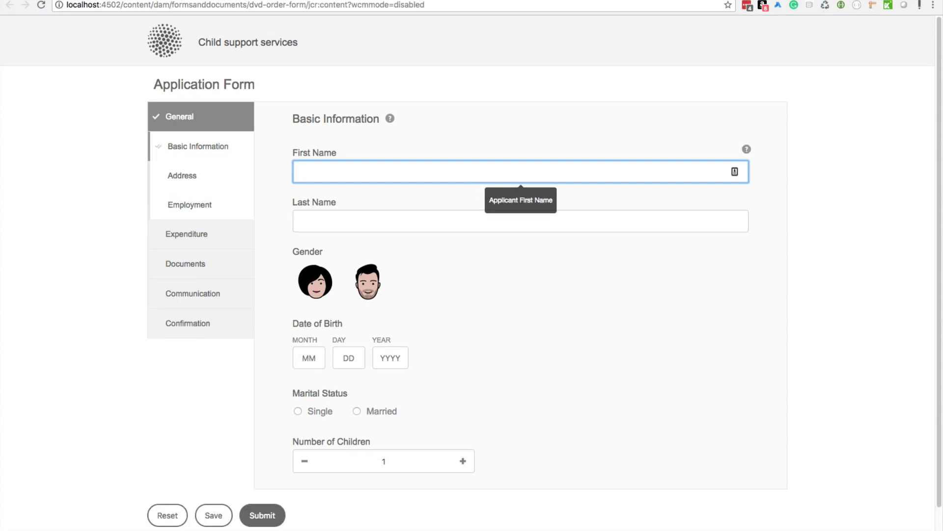
click(42, 5)
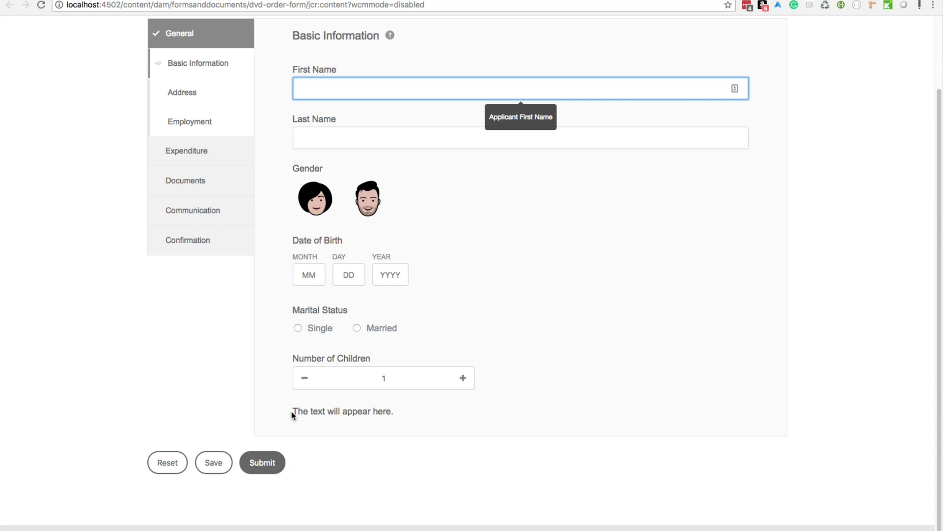
drag(291, 411, 454, 412)
Step: Set the editor back to Edit mode, then view the standalone form from the top
key(ctrl+shift+Tab)
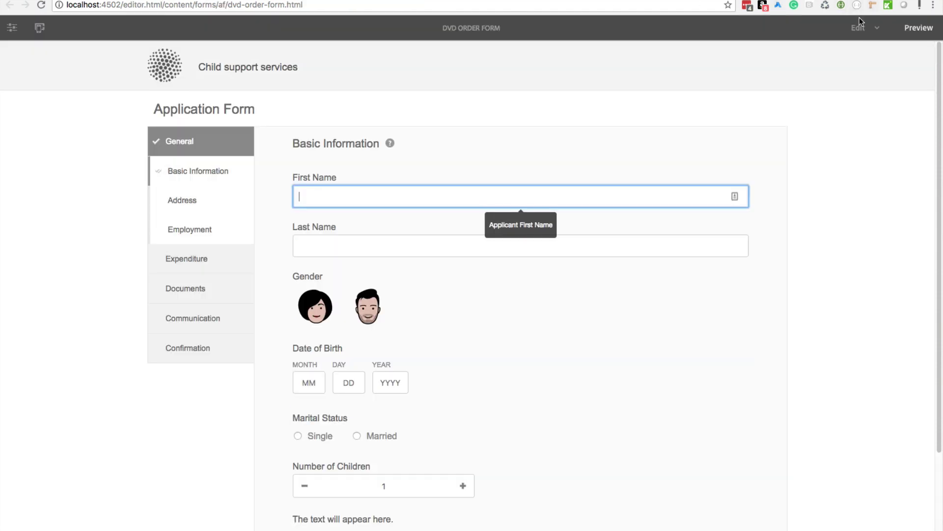
click(877, 28)
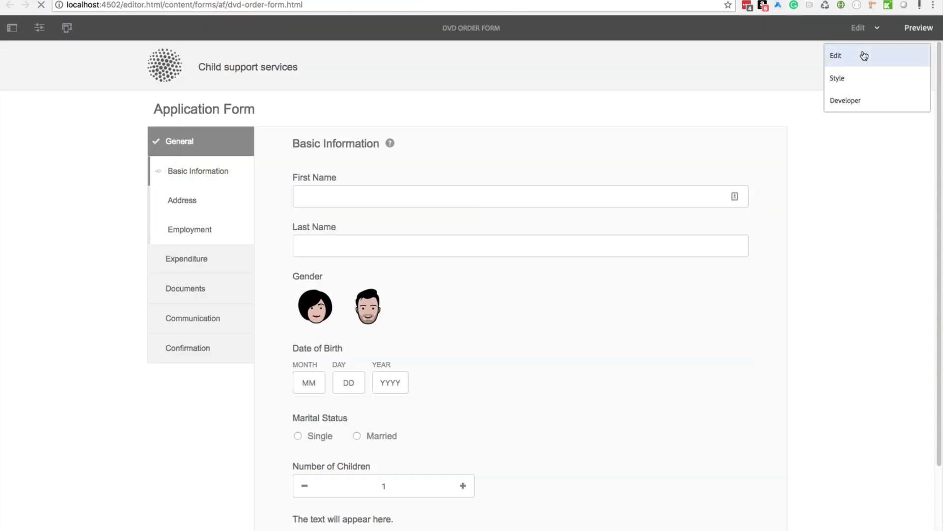
click(864, 55)
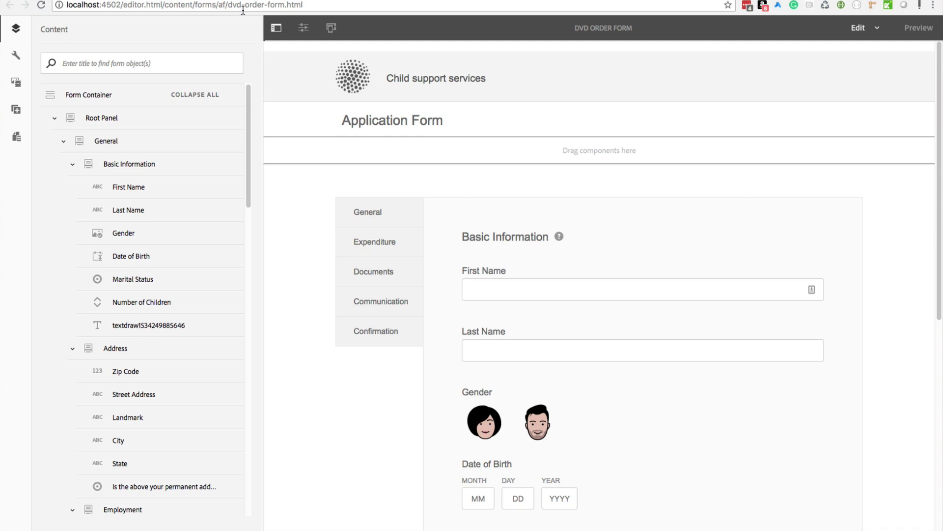
click(268, 1)
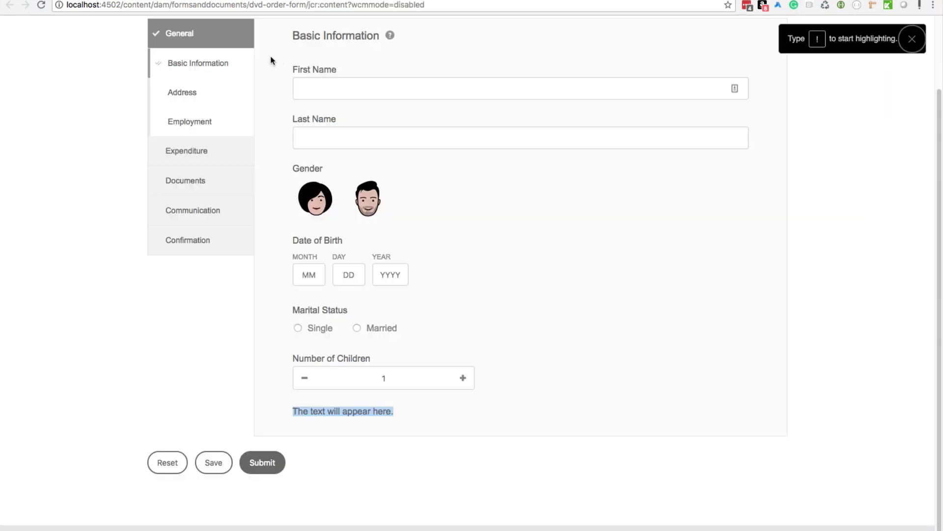
scroll(503, 145, up, 2)
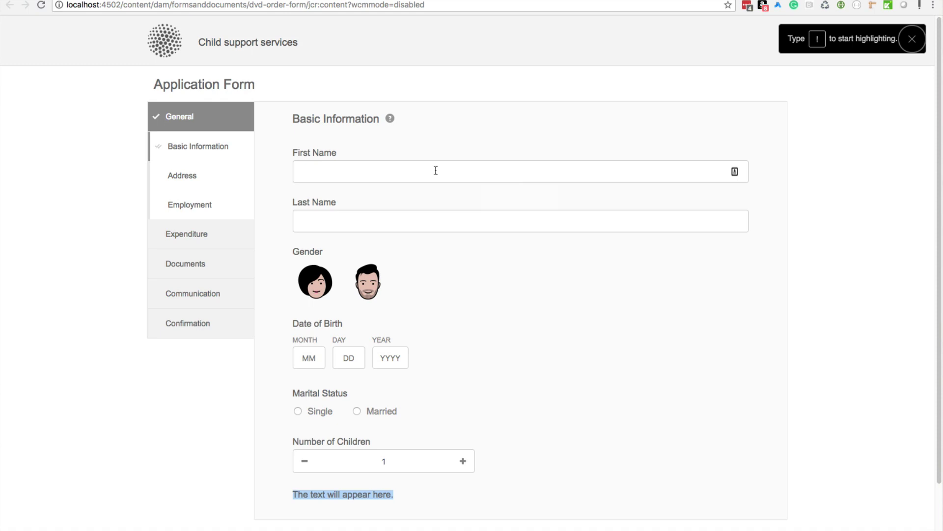
Step: Back in the form editor, collapse the General, Expenditure, Documents, Communication and Confirmation panels in the outline
click(172, 1)
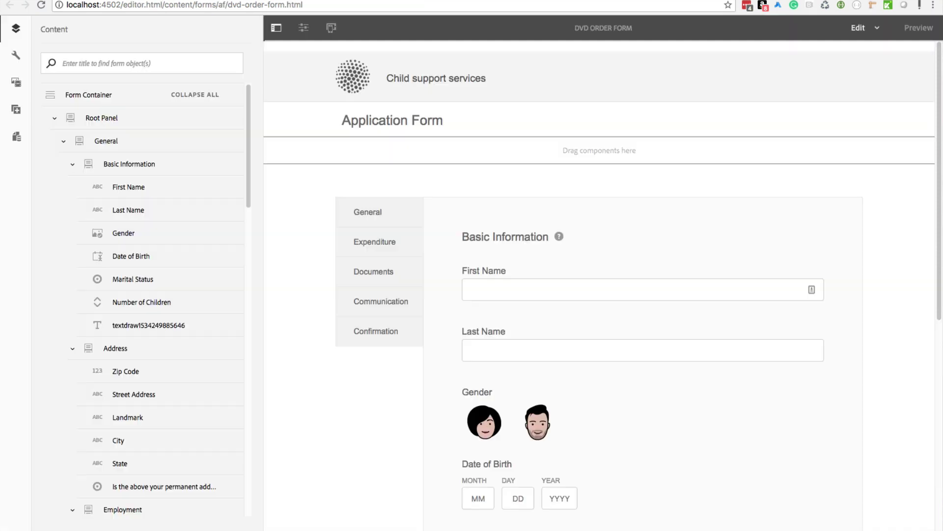
scroll(398, 244, down, 8)
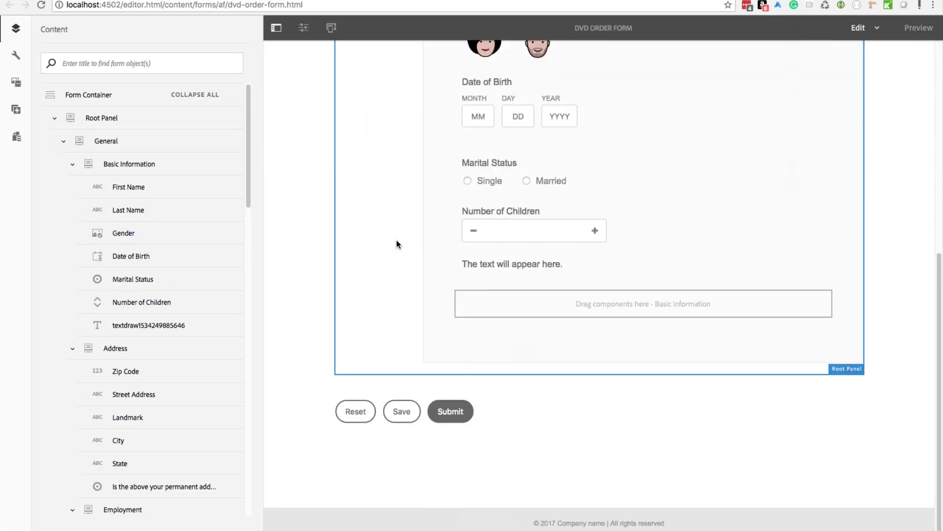
click(63, 141)
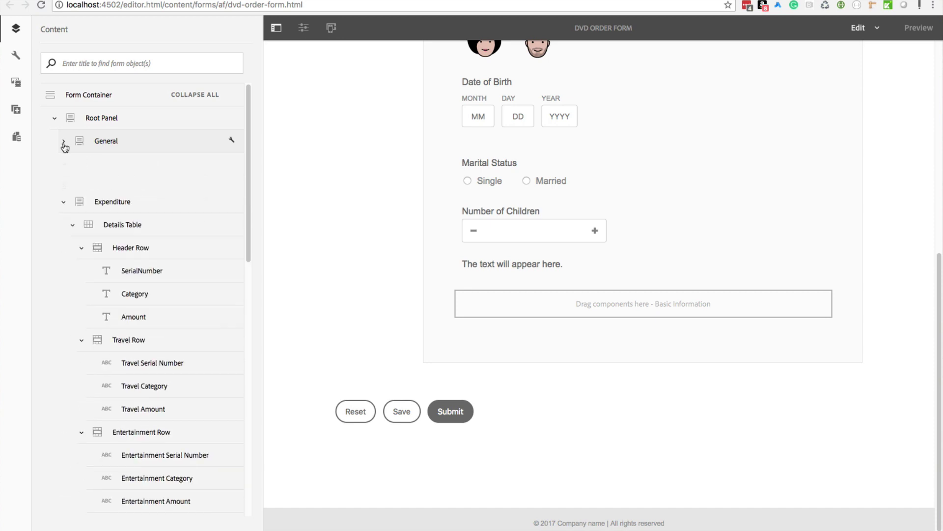
click(63, 165)
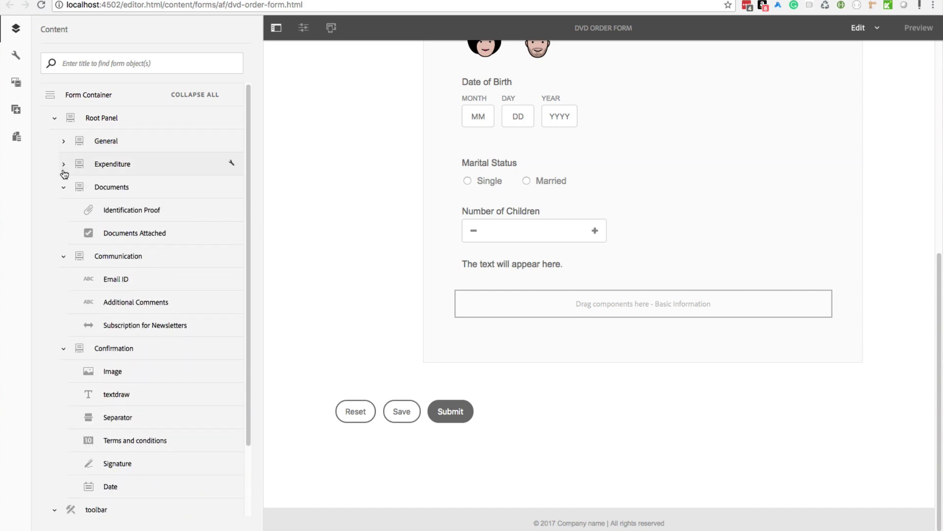
click(62, 188)
click(64, 211)
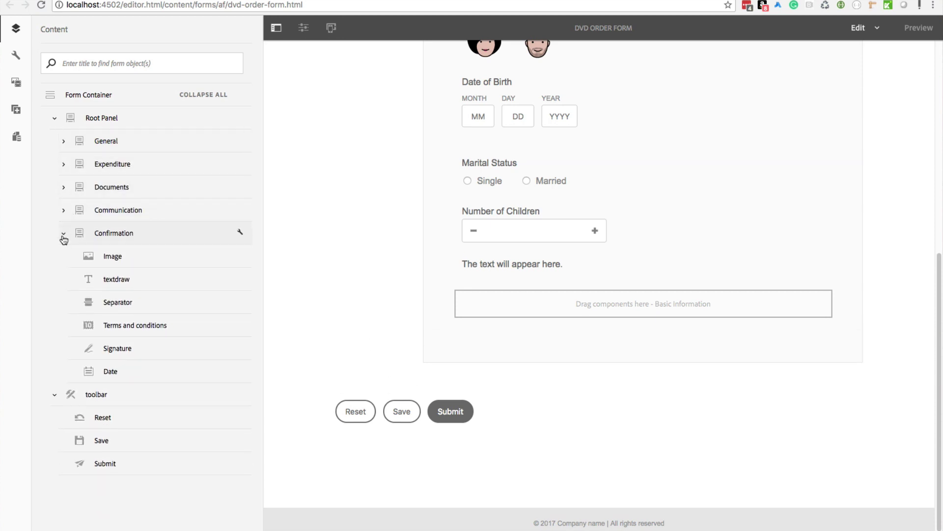
click(66, 234)
Step: Select the Reset/Save/Submit toolbar and browse its insertable components without adding any
click(98, 257)
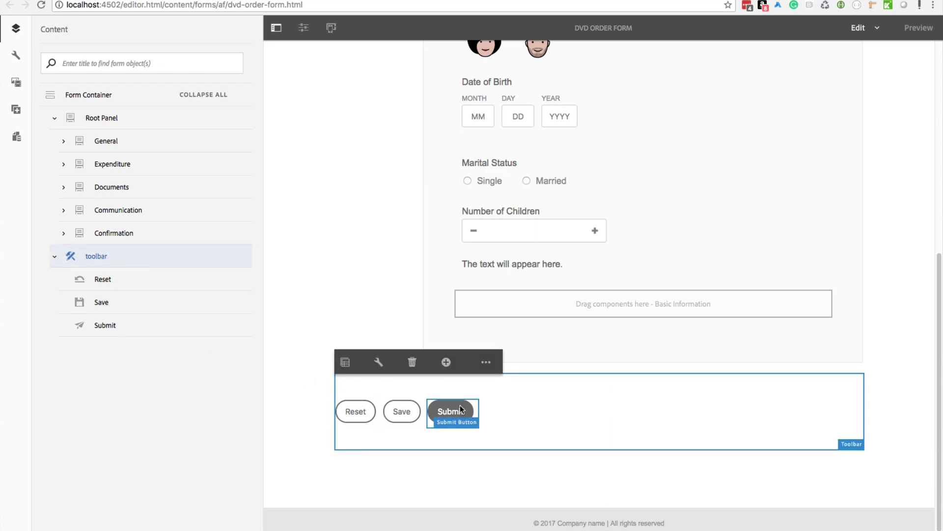
click(446, 361)
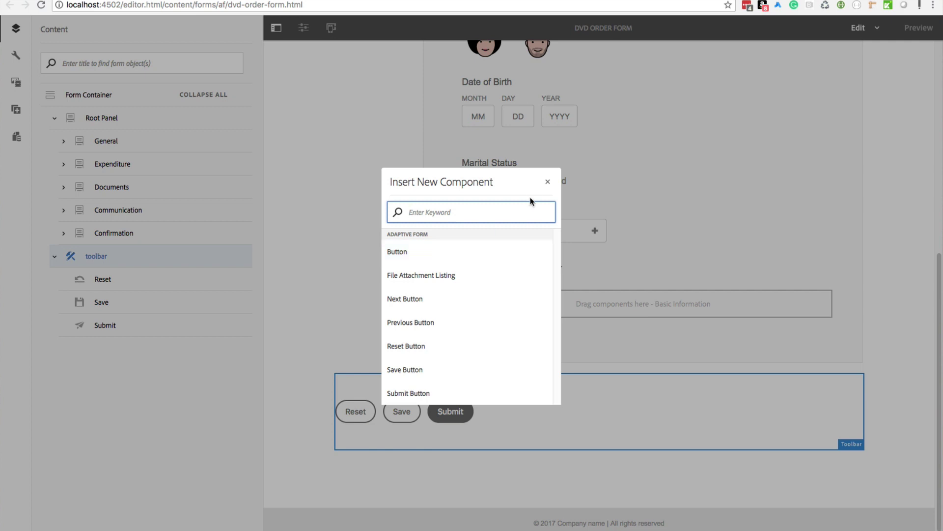
click(547, 184)
scroll(284, 284, up, 5)
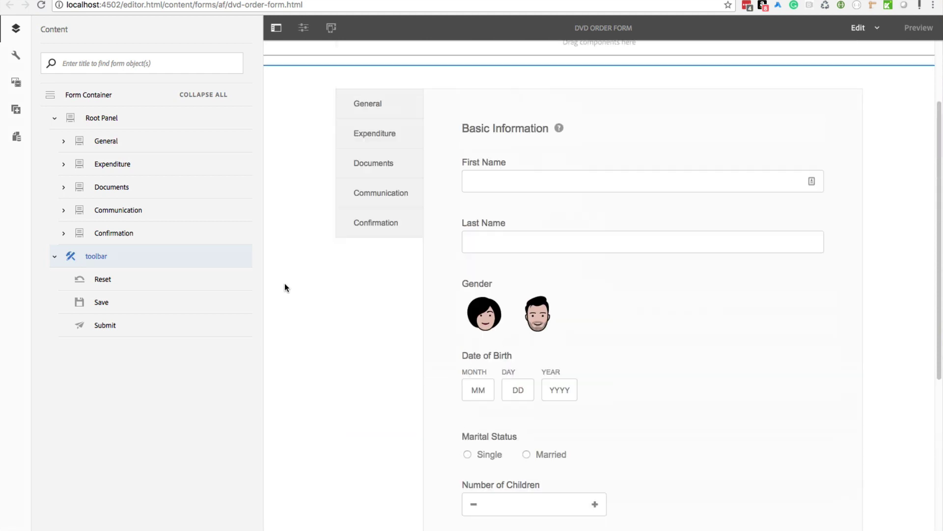
scroll(285, 287, up, 2)
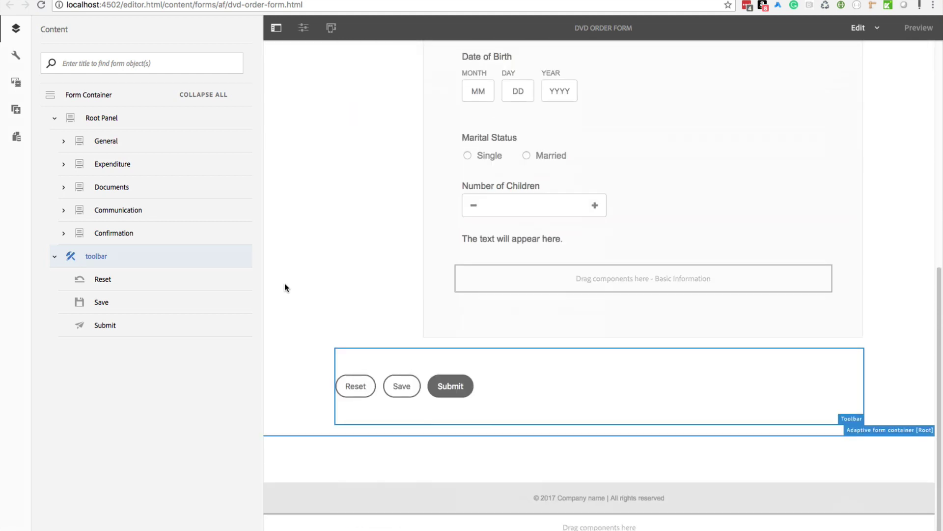
scroll(286, 288, up, 4)
scroll(284, 287, up, 2)
scroll(288, 287, down, 4)
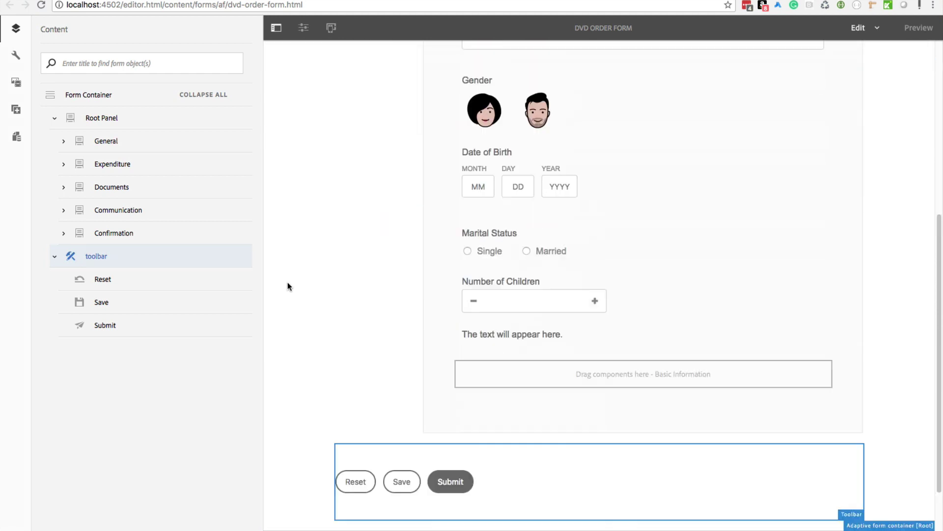
scroll(296, 280, down, 2)
scroll(295, 281, up, 5)
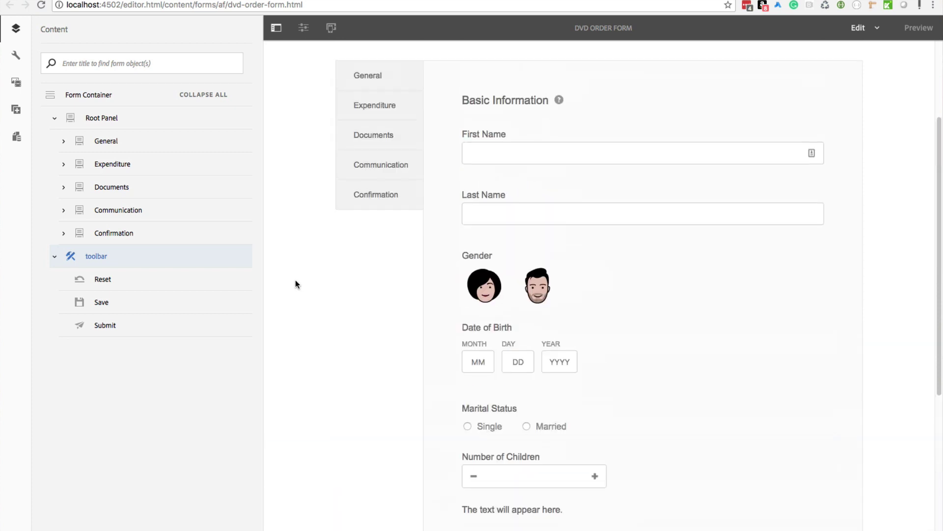
scroll(296, 284, up, 3)
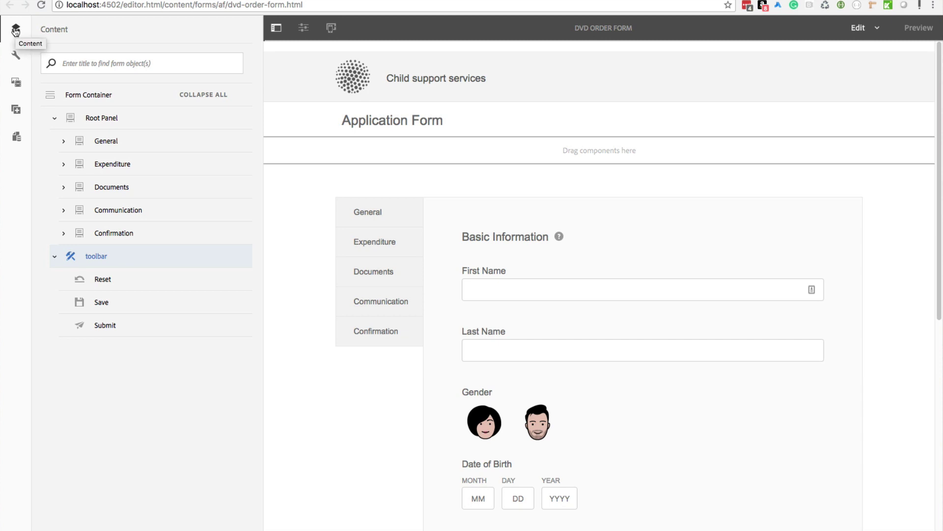
Step: Drag Expenditure below Communication, giving the order General, Documents, Communication, Expenditure, Confirmation
click(54, 256)
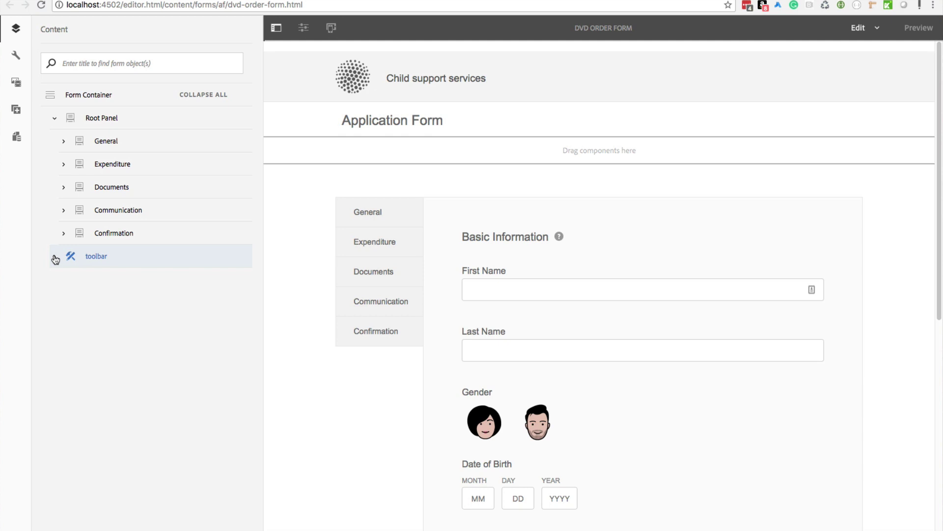
click(64, 164)
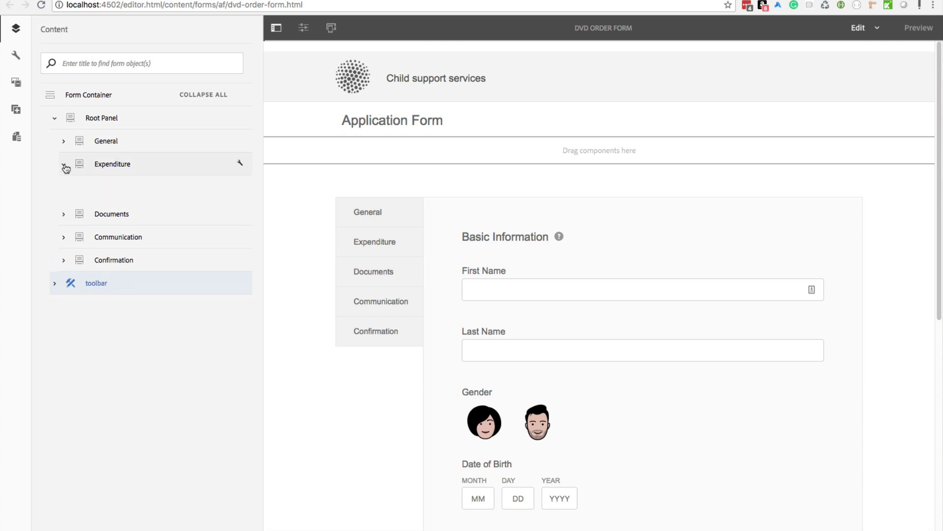
click(72, 187)
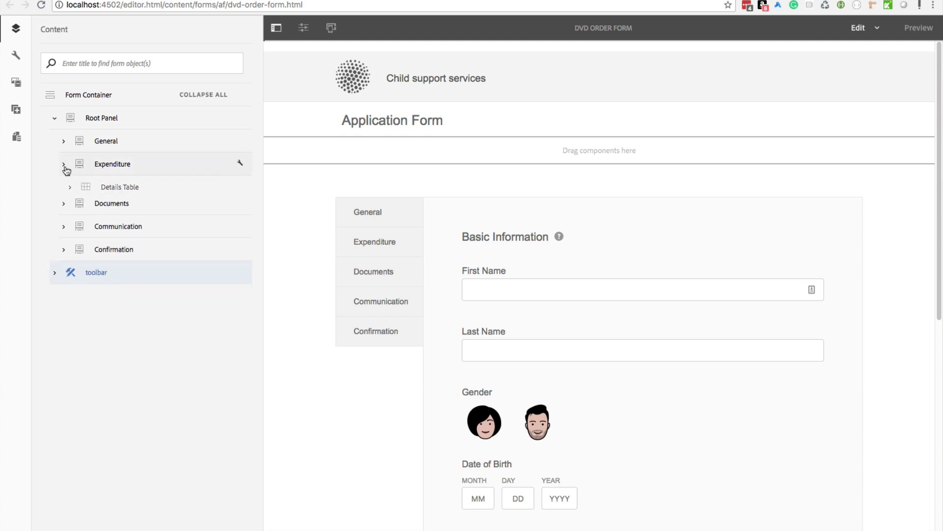
click(63, 164)
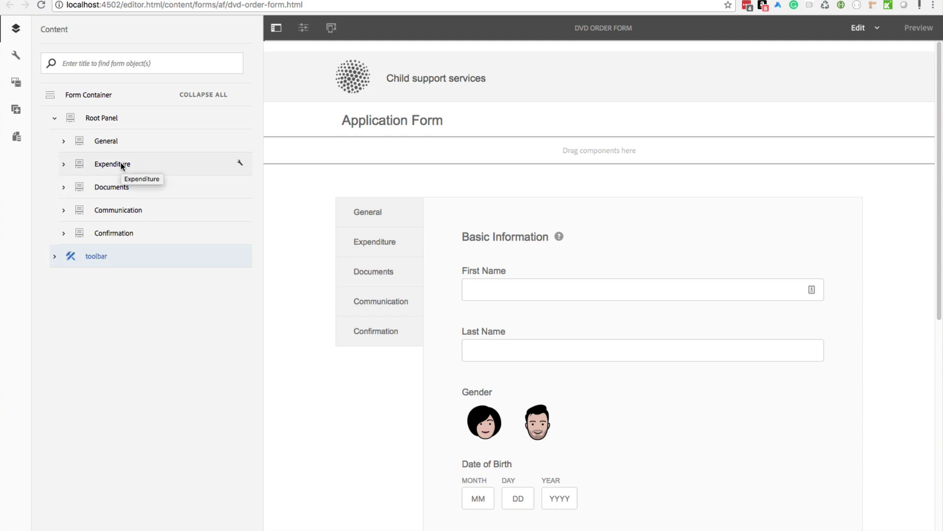
drag(121, 165, 132, 219)
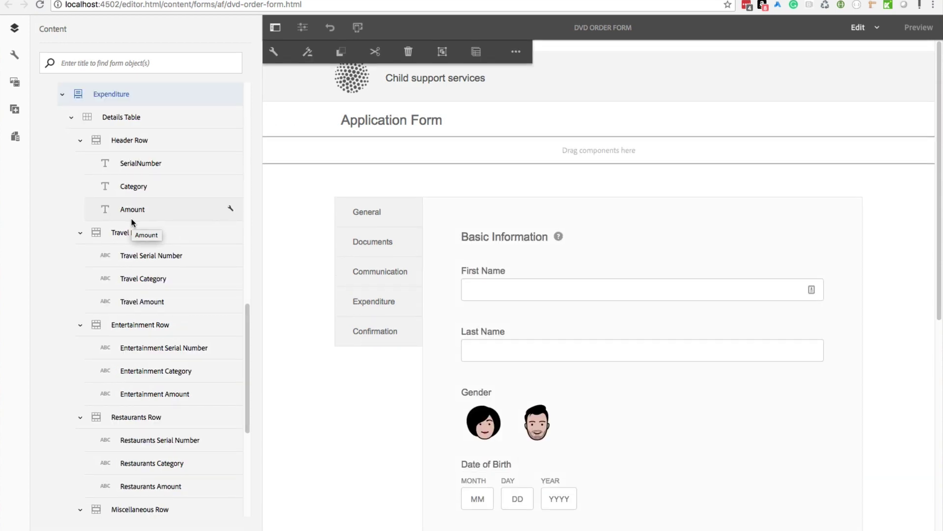
Step: Collapse the General groups and the whole outline, then expand Root Panel to show Expenditure's new position
click(71, 117)
scroll(79, 197, up, 10)
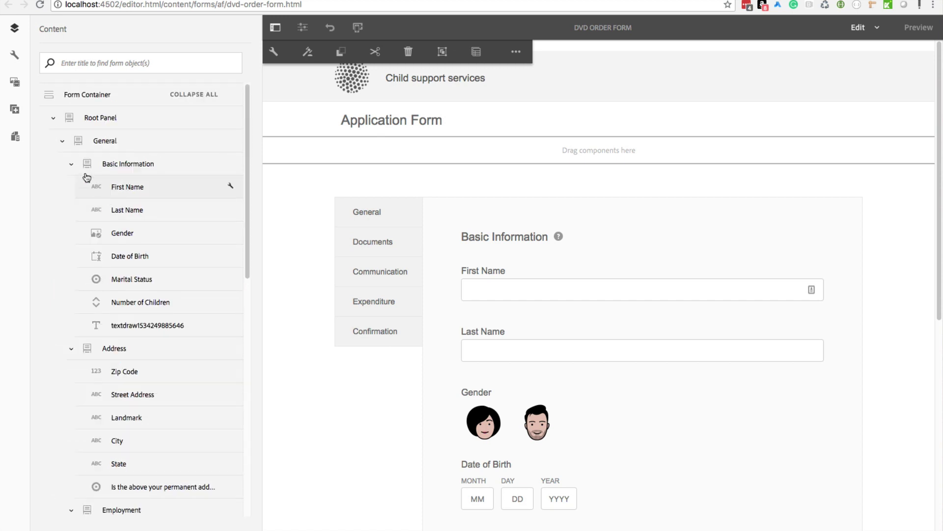
click(78, 140)
click(71, 117)
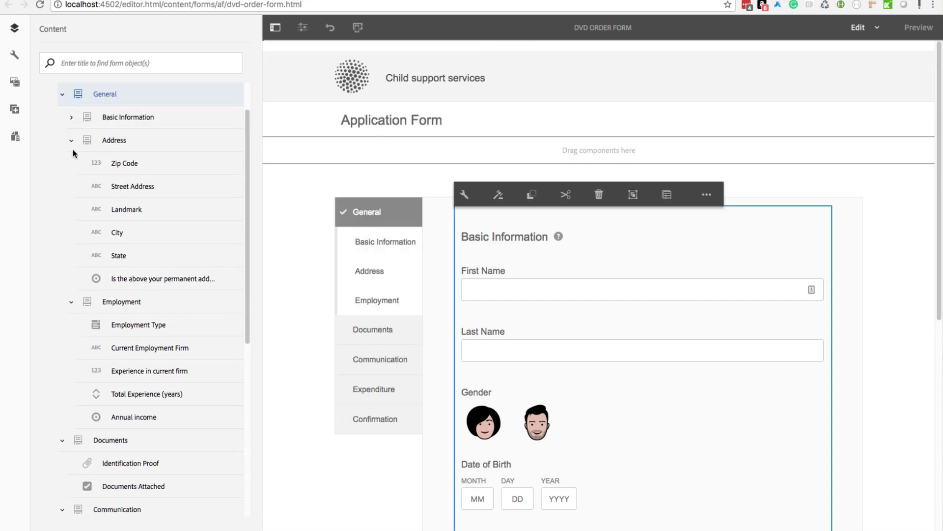
click(71, 140)
click(71, 165)
scroll(63, 199, up, 2)
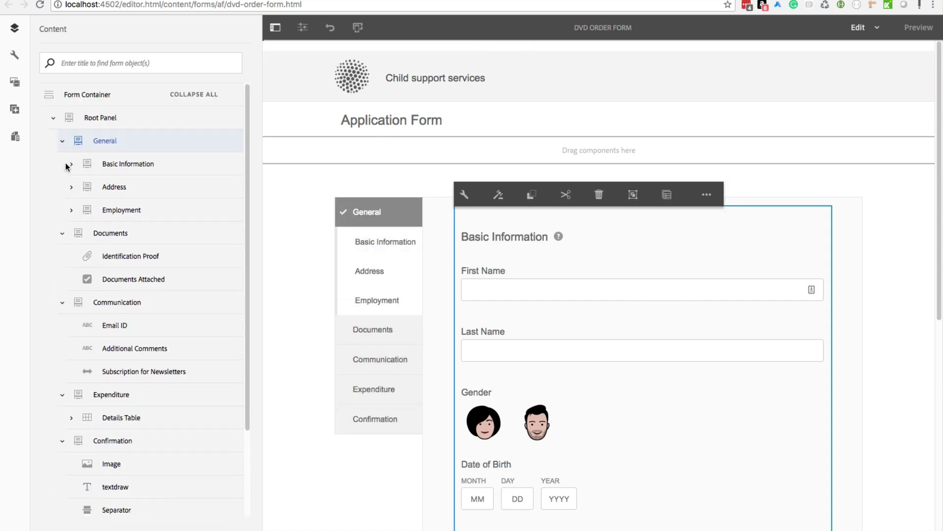
click(193, 95)
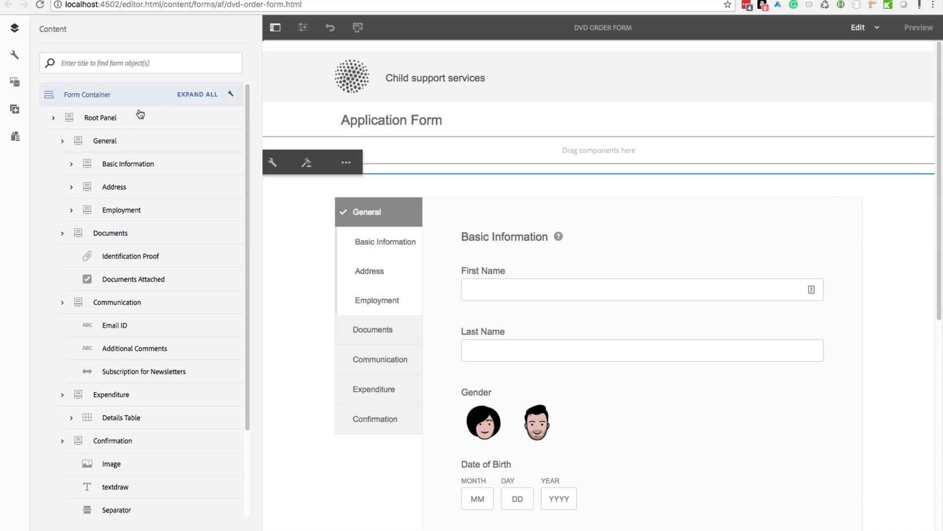
click(53, 118)
click(113, 212)
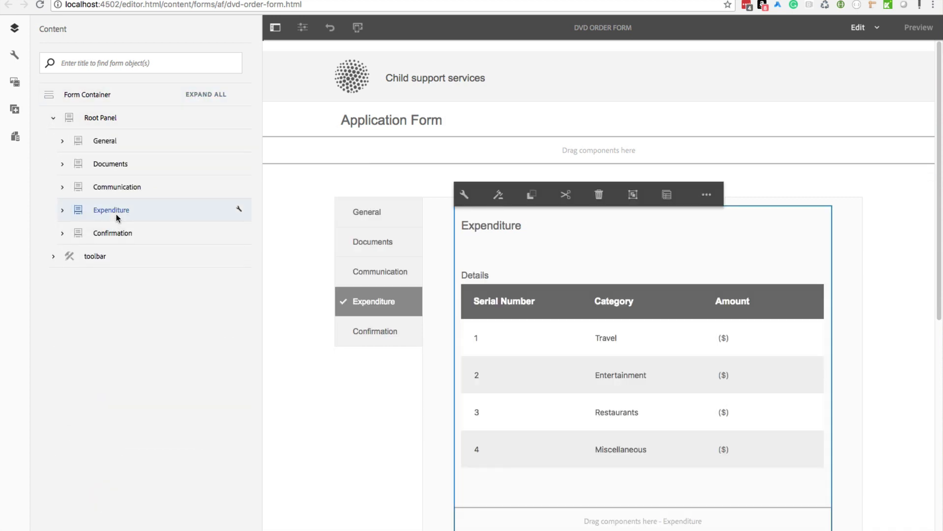
Step: Expand General > Basic Information and drag Date of Birth above Gender, right after Last Name
click(62, 140)
click(110, 164)
click(71, 164)
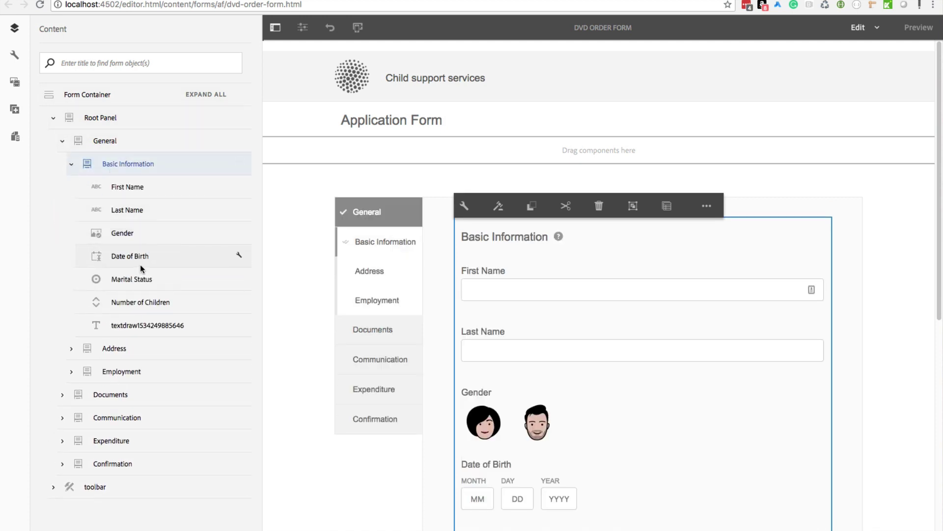
click(139, 258)
drag(138, 255, 136, 231)
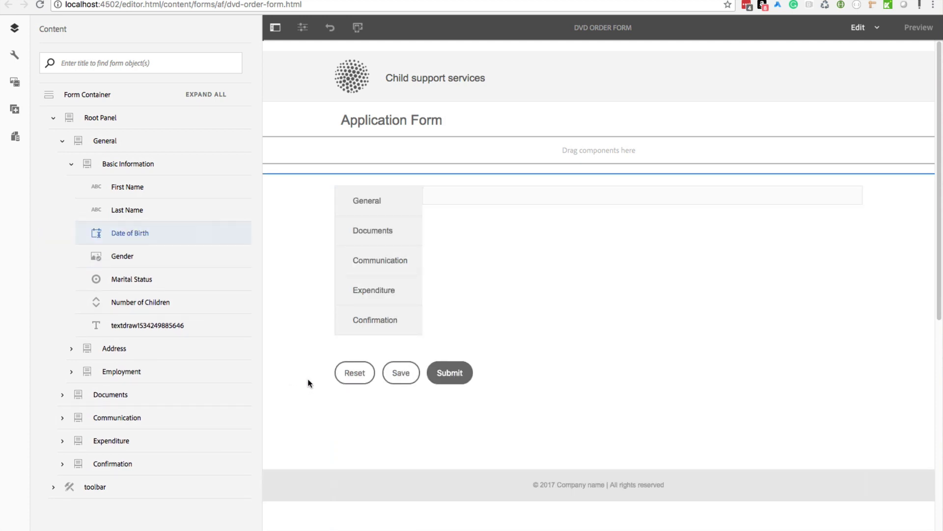
scroll(317, 358, down, 3)
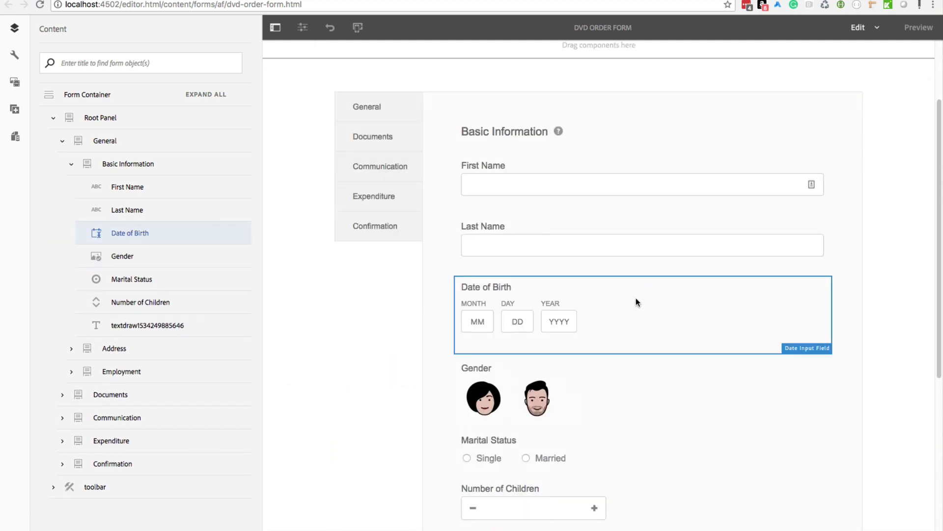
Step: Replace the Date of Birth field with a Date Picker component and reload the preview
click(608, 303)
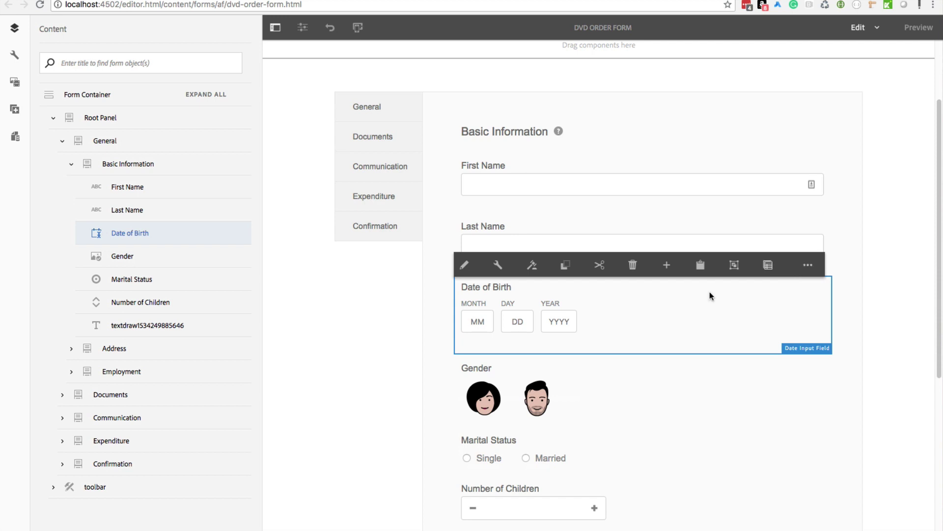
click(809, 266)
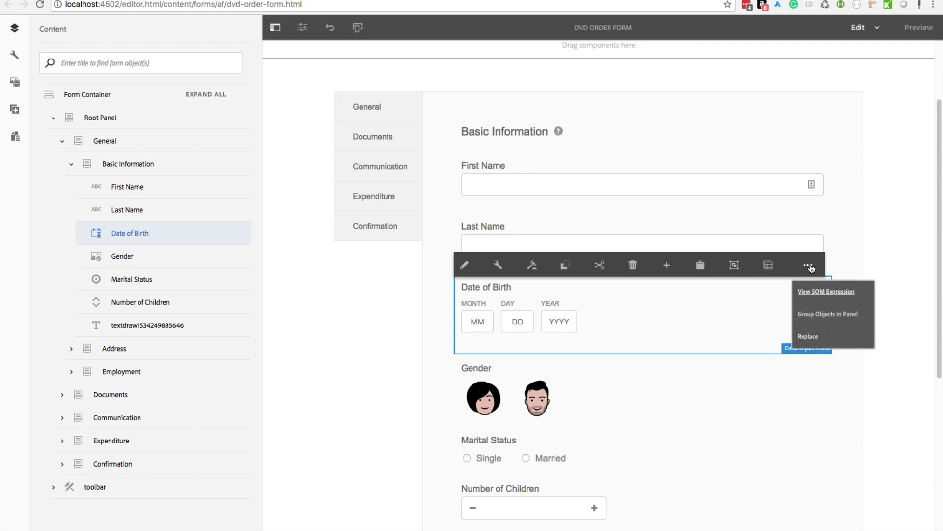
click(814, 334)
click(424, 374)
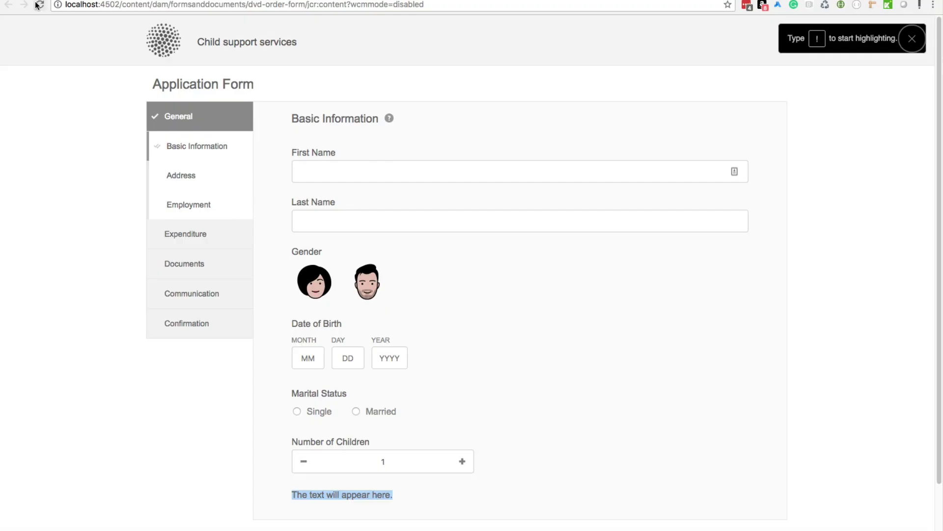
click(39, 5)
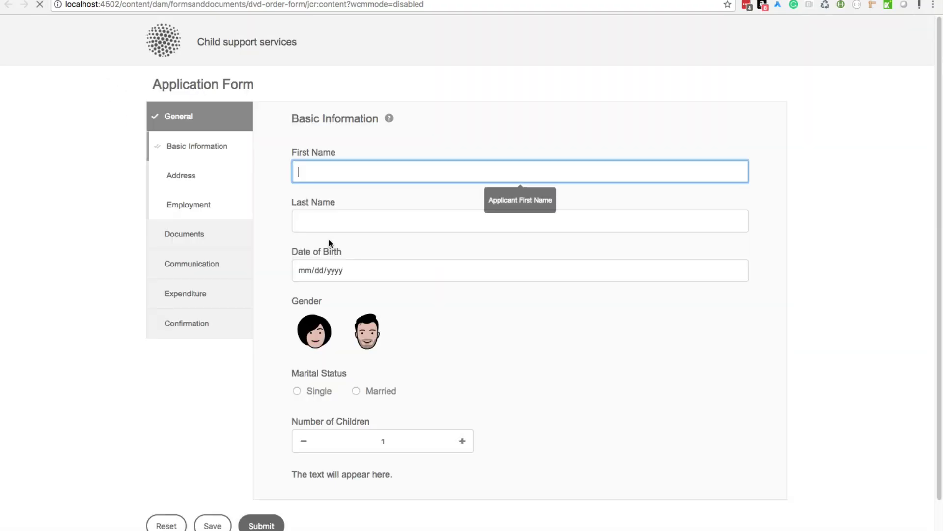
Step: Open and close the Date of Birth calendar twice in the live form to test the date picker
click(737, 270)
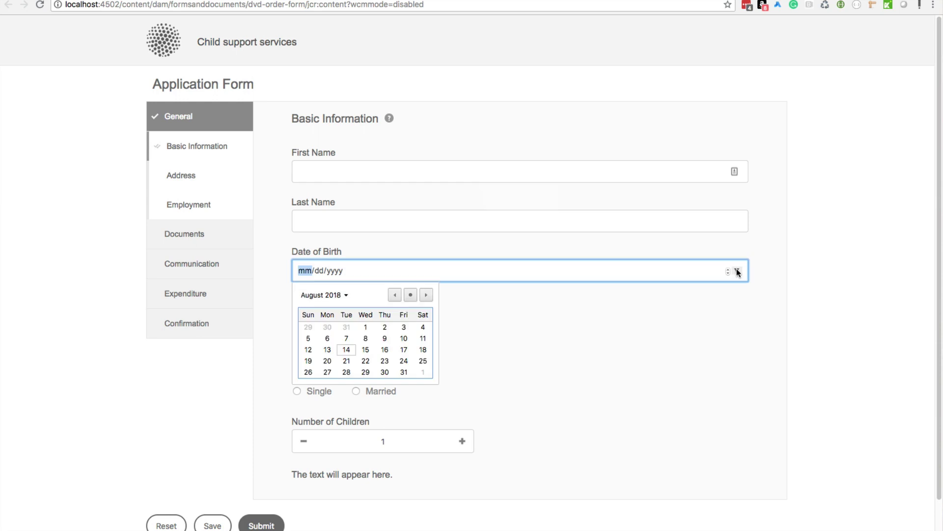
click(582, 357)
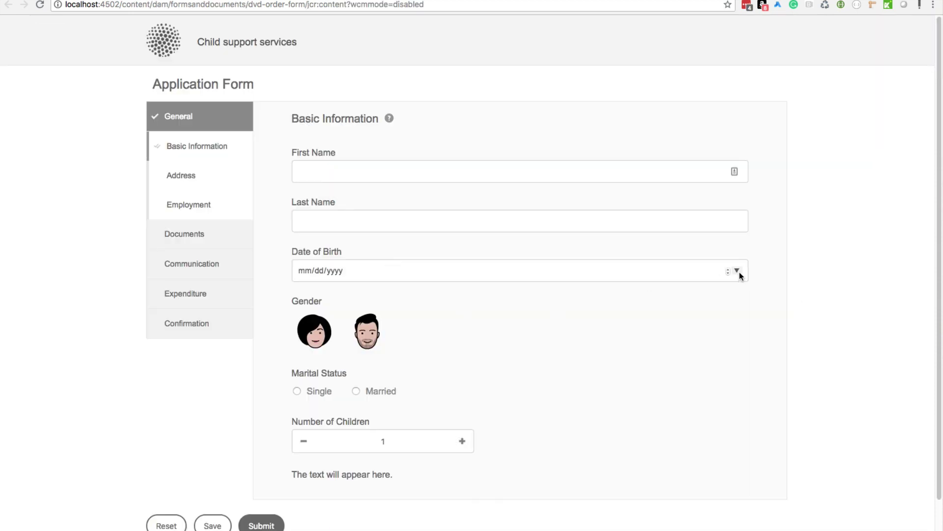
click(737, 271)
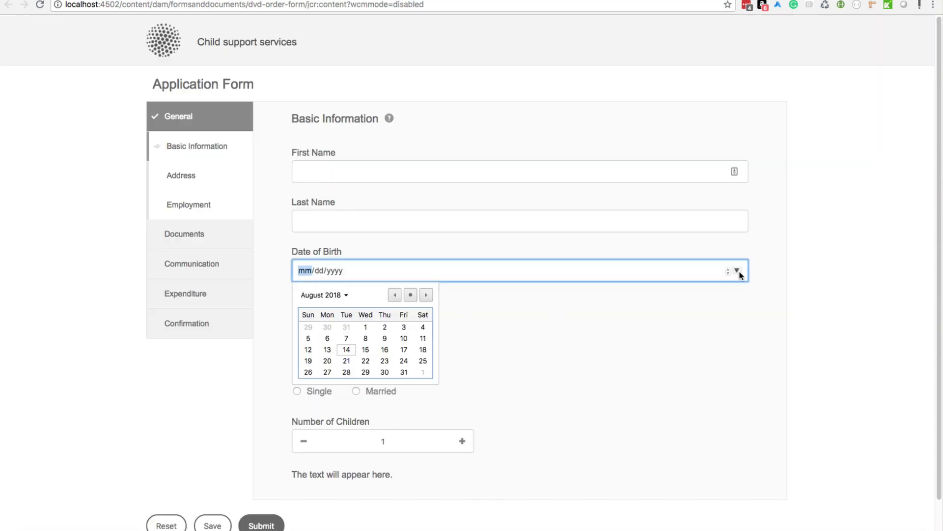
click(651, 333)
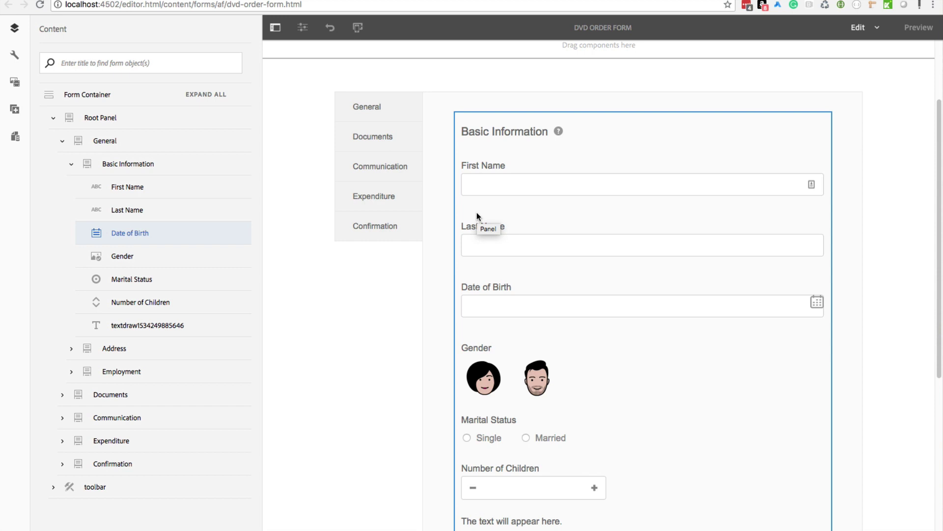
Step: Set the First Name field's element name to firstNameTextBox in its properties and save
click(53, 117)
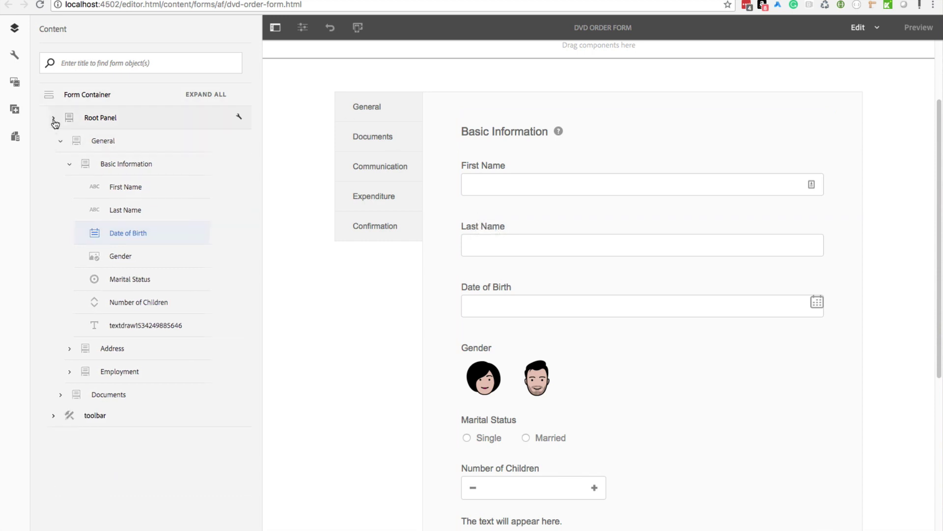
click(14, 58)
click(497, 176)
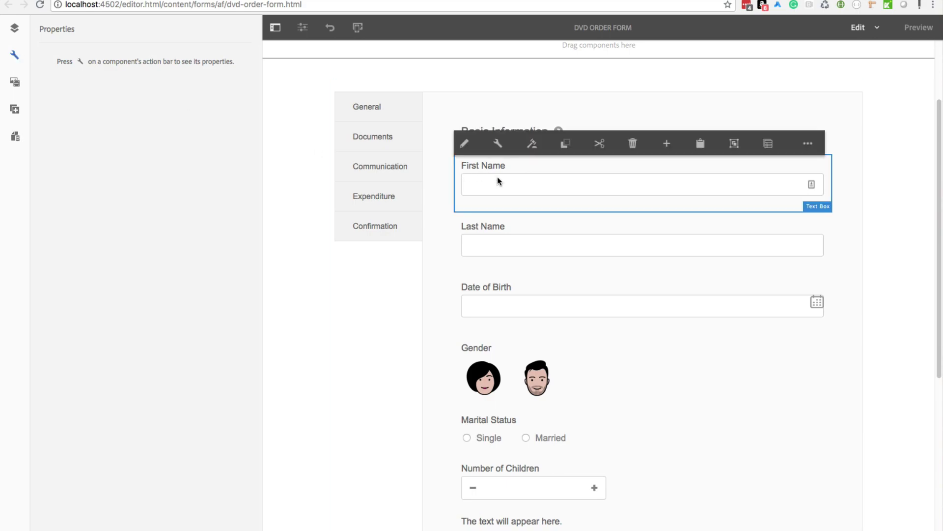
click(499, 147)
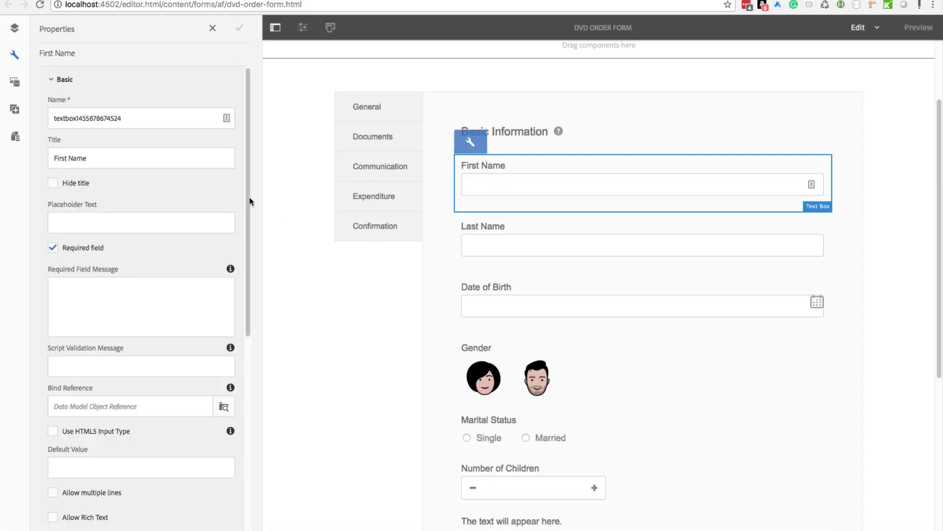
double_click(76, 119)
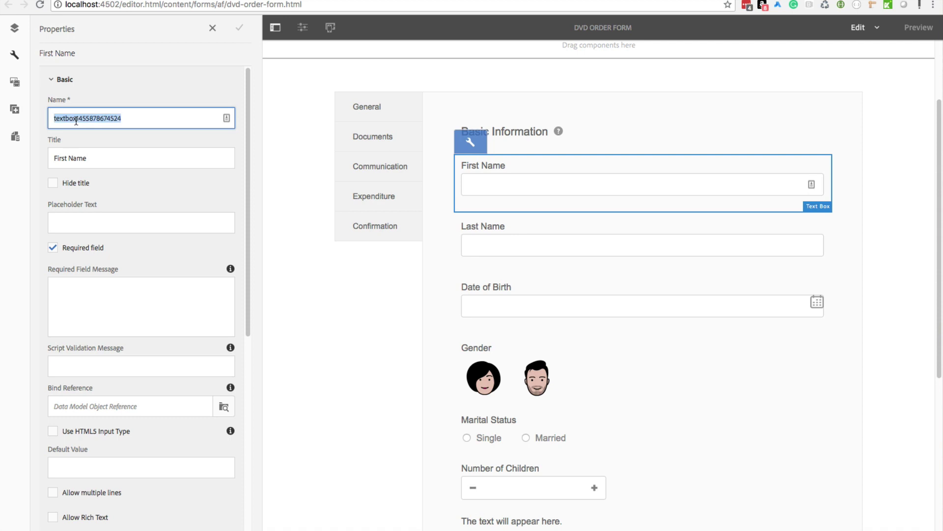
text(firstNameTe)
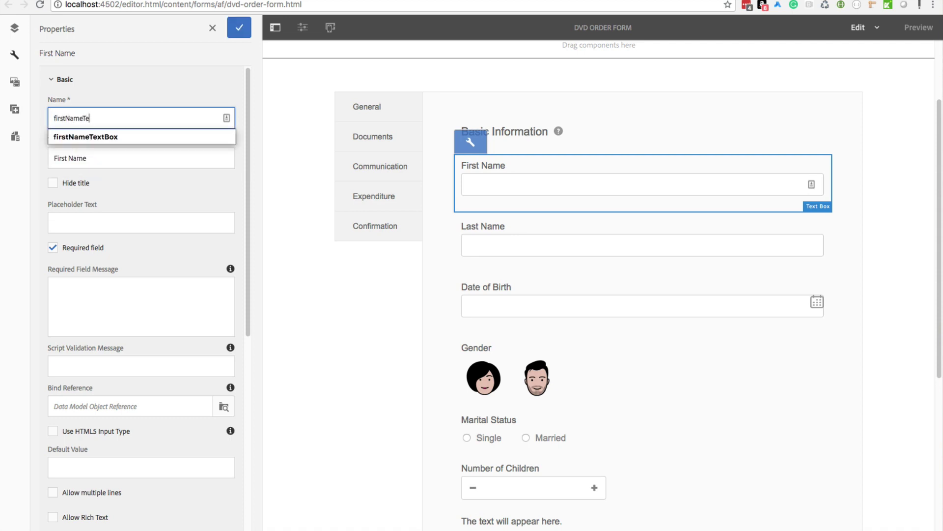
text(xtBox)
click(240, 30)
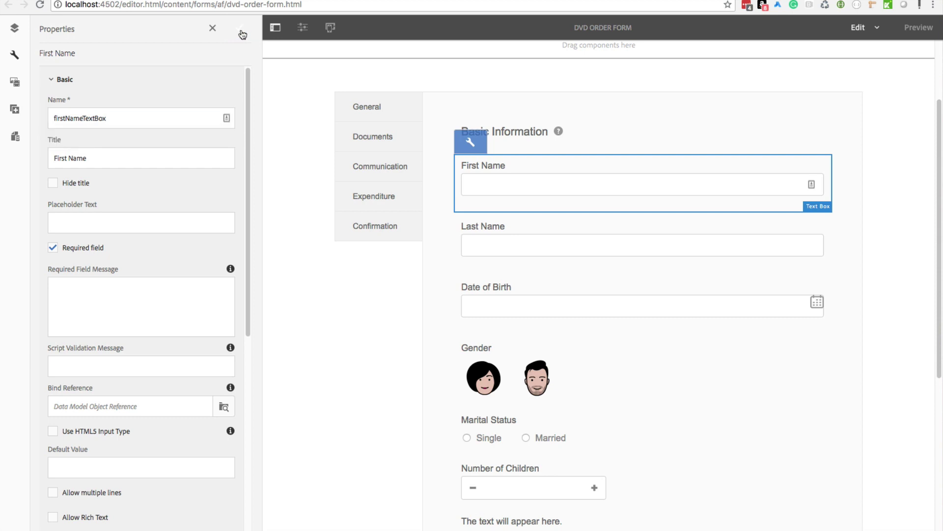
Step: Review First Name's Basic properties (name firstNameTextBox, title First Name), then select the panel container
click(93, 120)
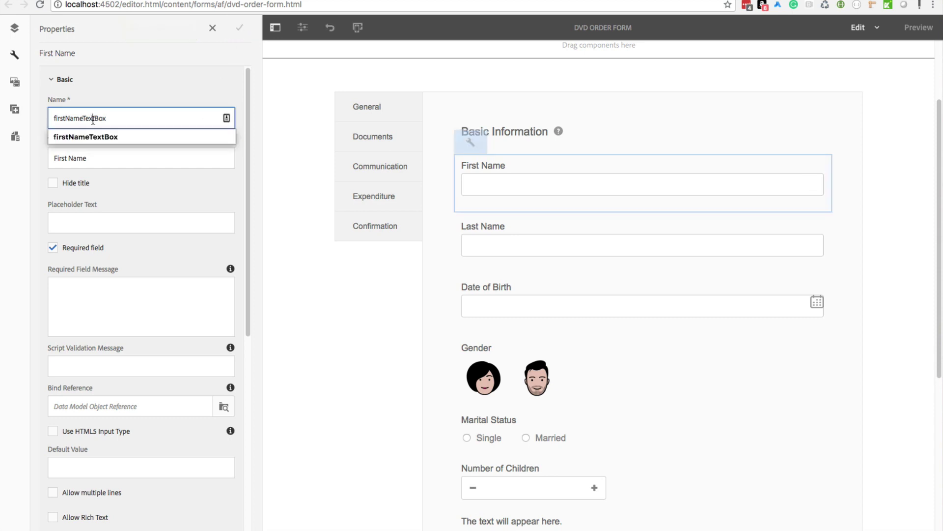
click(148, 83)
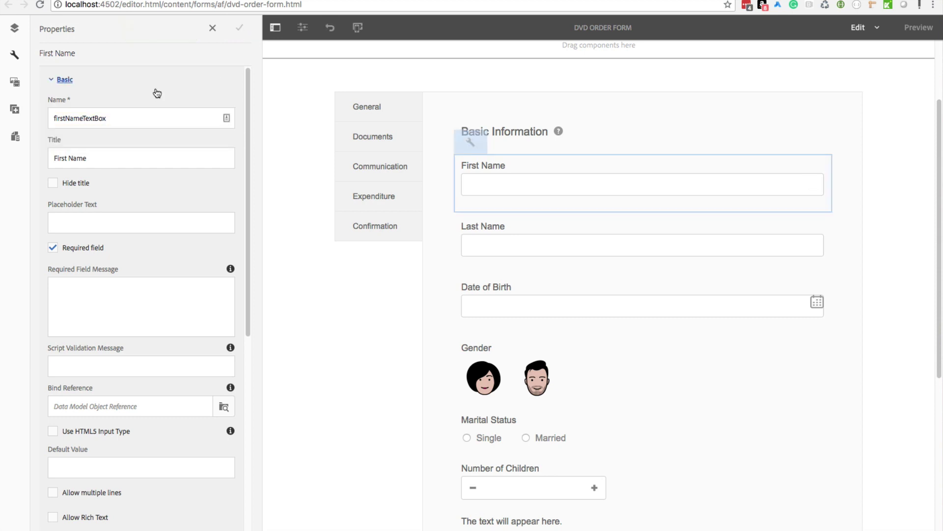
click(102, 84)
drag(96, 159, 20, 157)
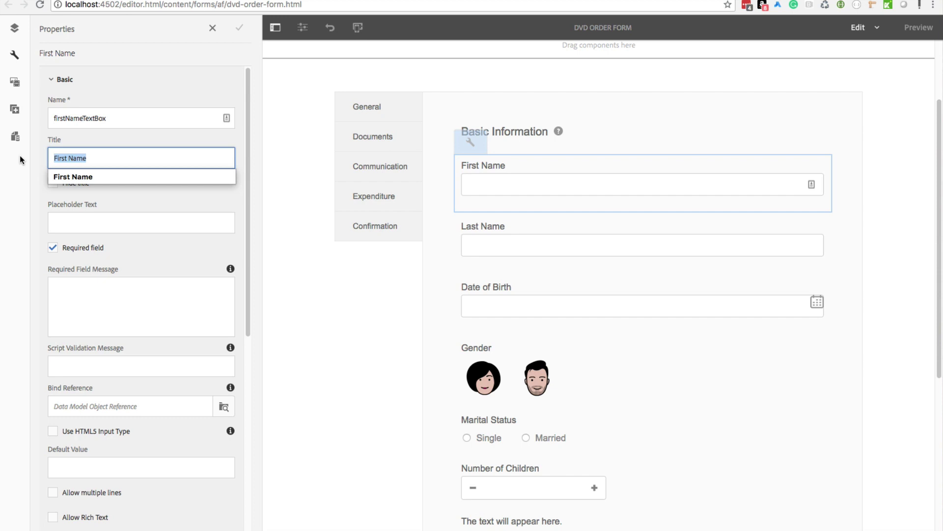
double_click(71, 119)
click(102, 90)
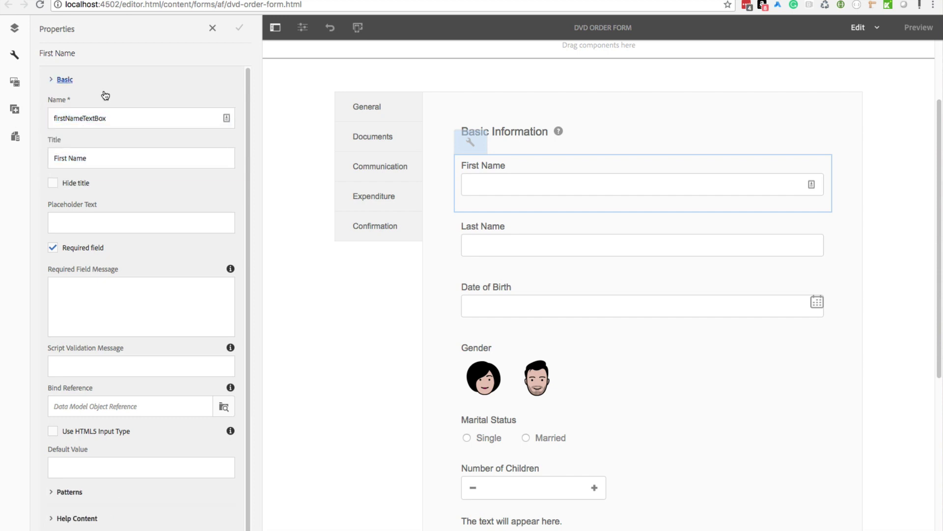
click(77, 90)
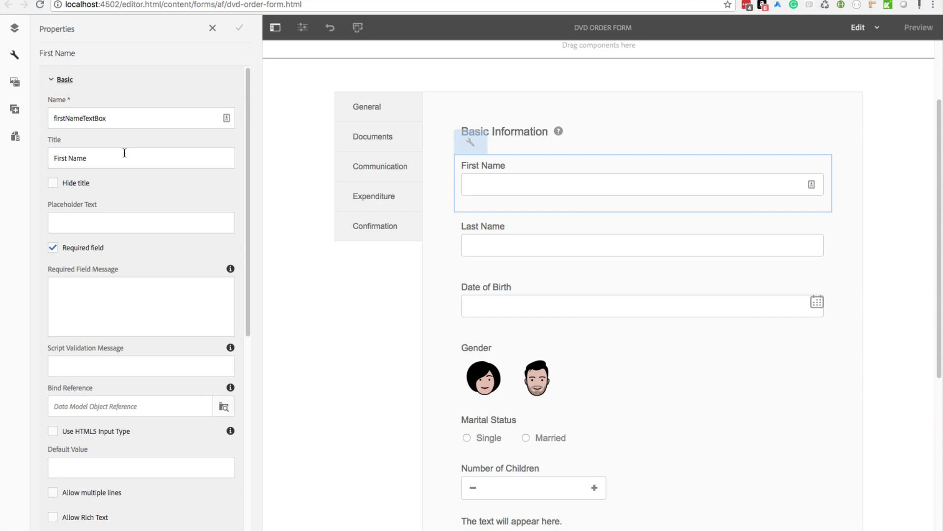
click(349, 285)
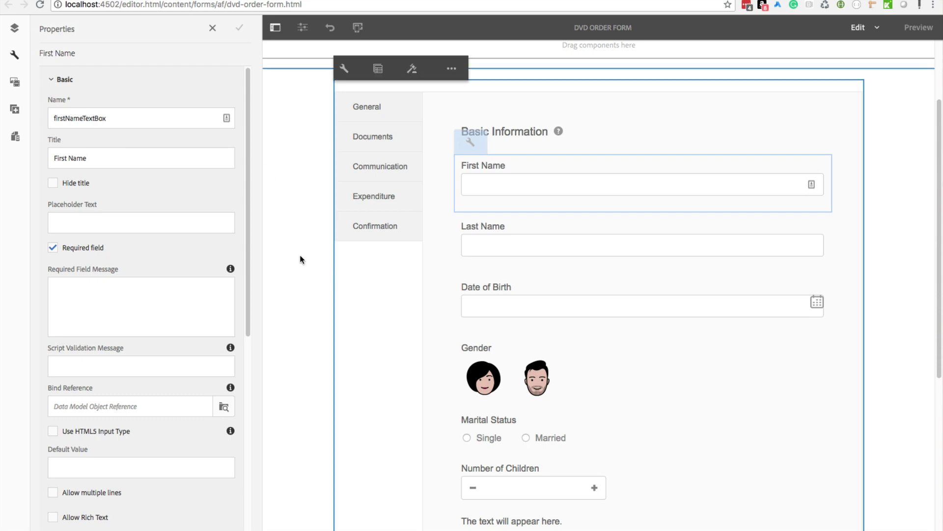
Step: Open the rule editor for First Name and step through its introduction
click(527, 171)
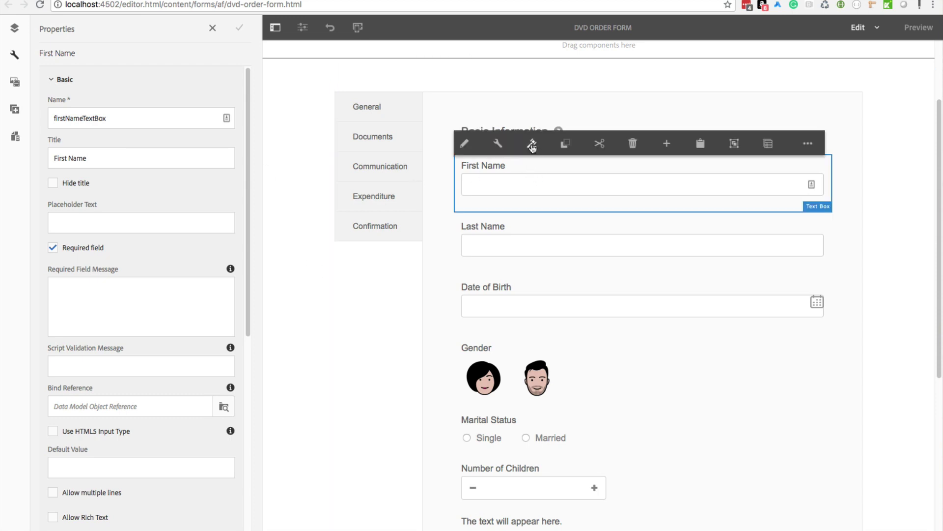
click(532, 144)
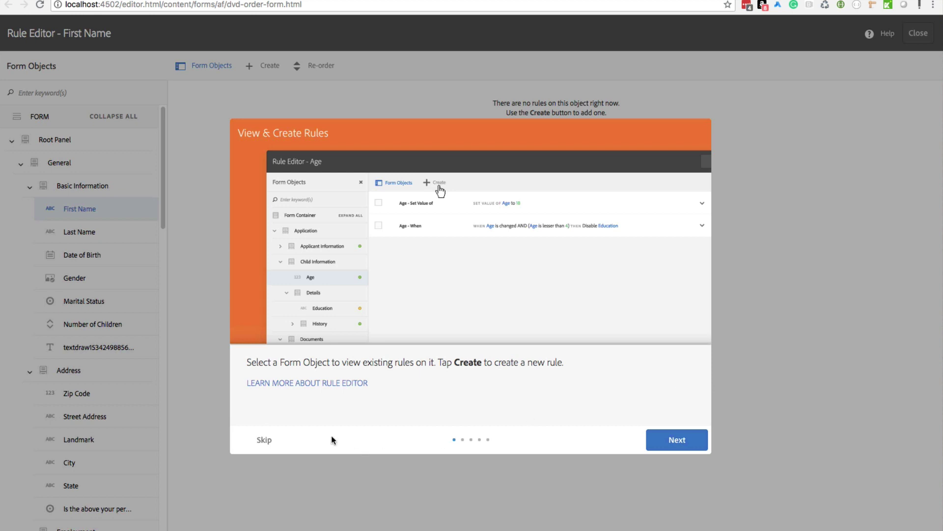
click(677, 440)
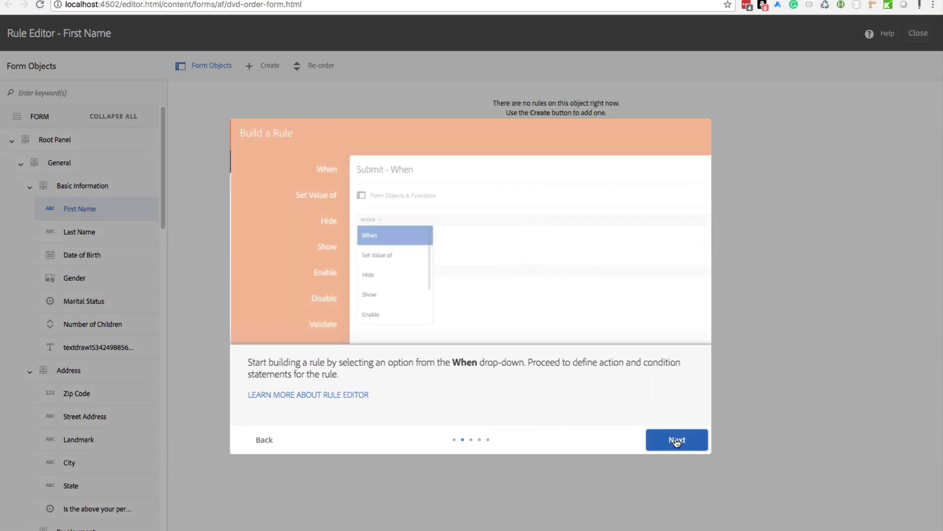
click(677, 440)
click(676, 440)
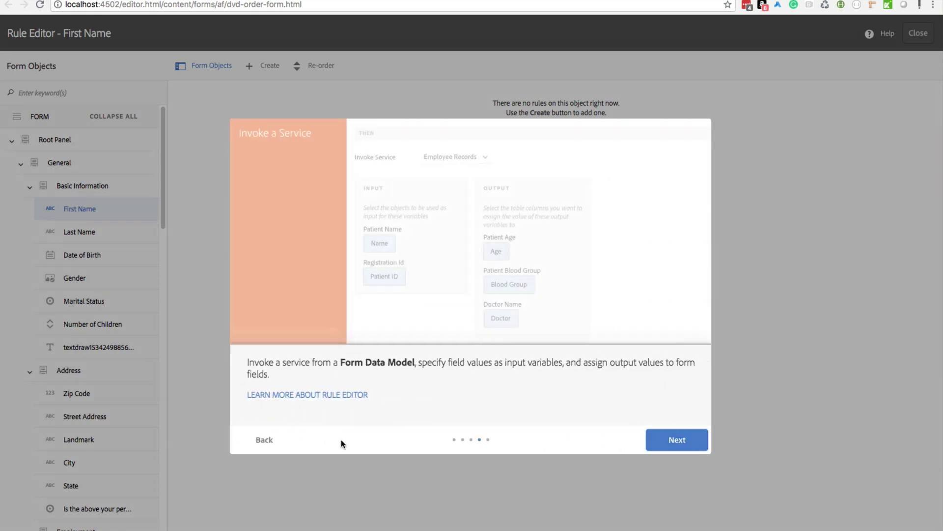
click(668, 440)
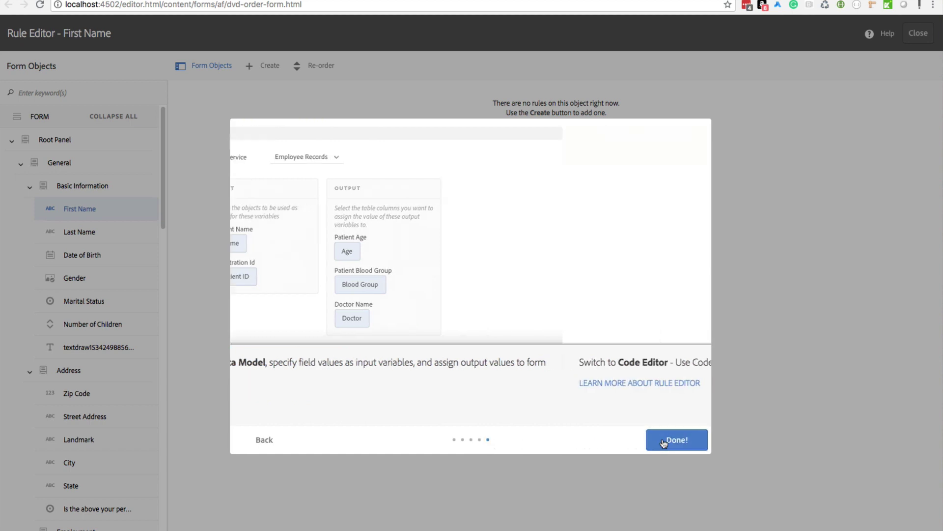
click(665, 443)
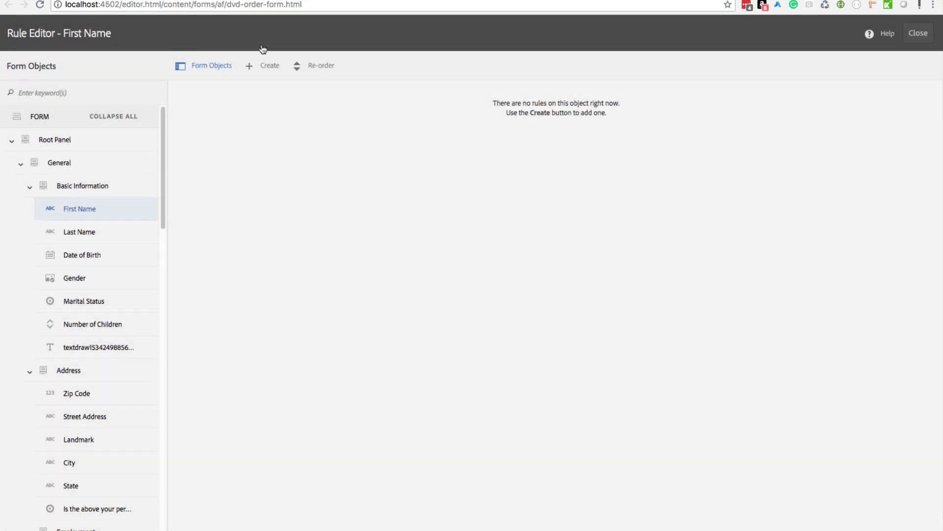
Step: Start a new rule, switch to Code Editor, then cancel it and close the rule editor
click(269, 67)
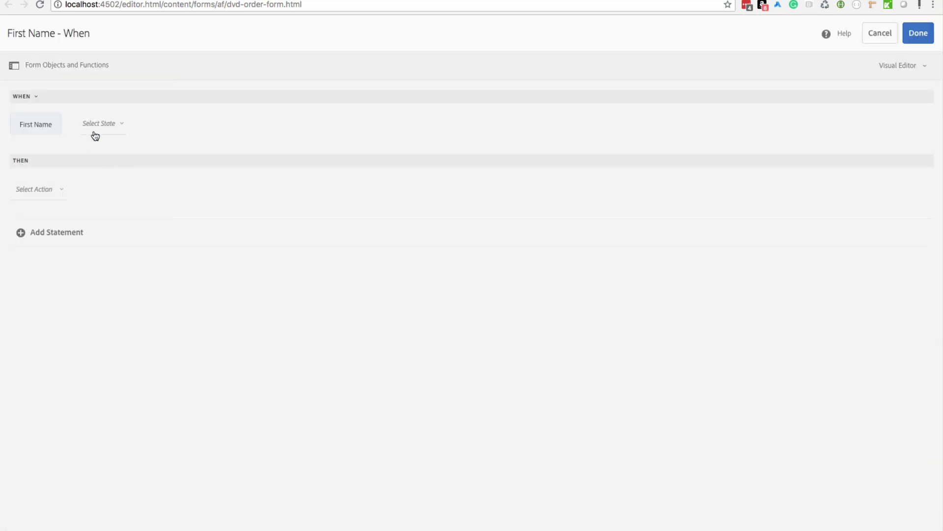
click(897, 65)
click(889, 127)
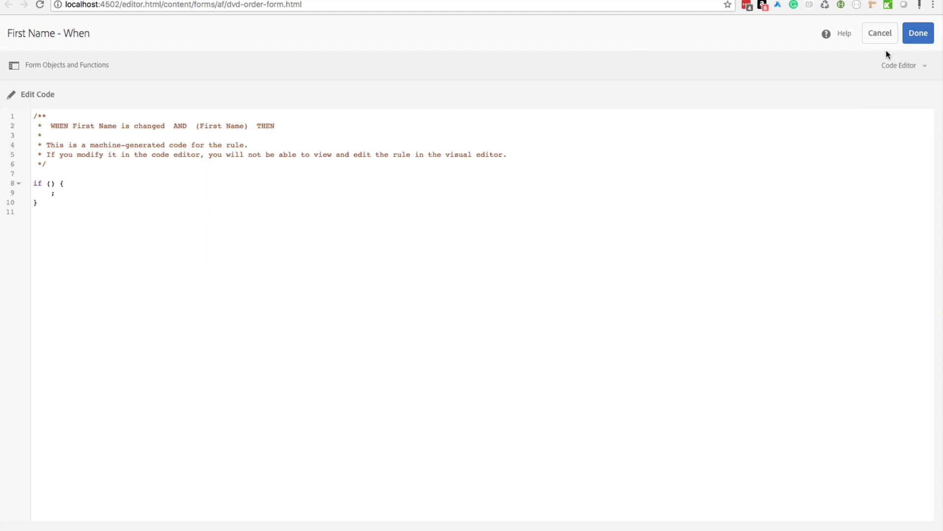
click(879, 34)
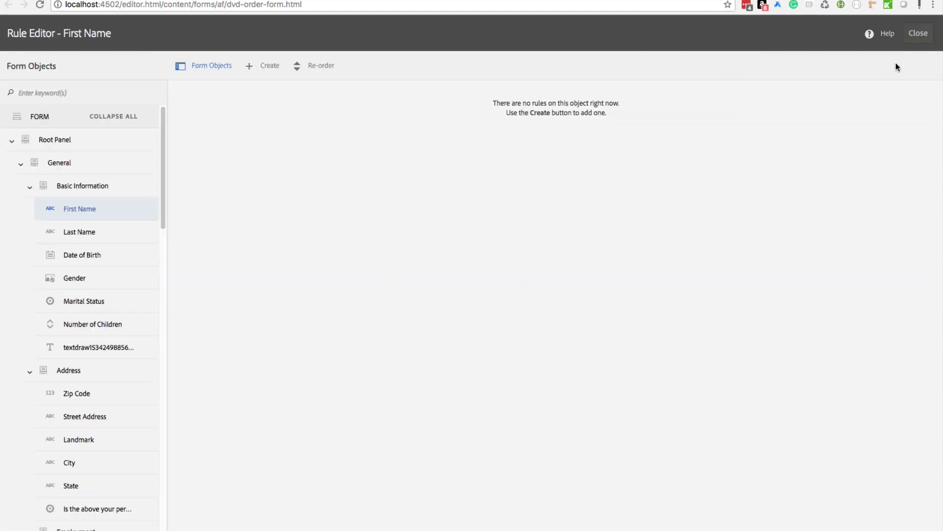
click(917, 33)
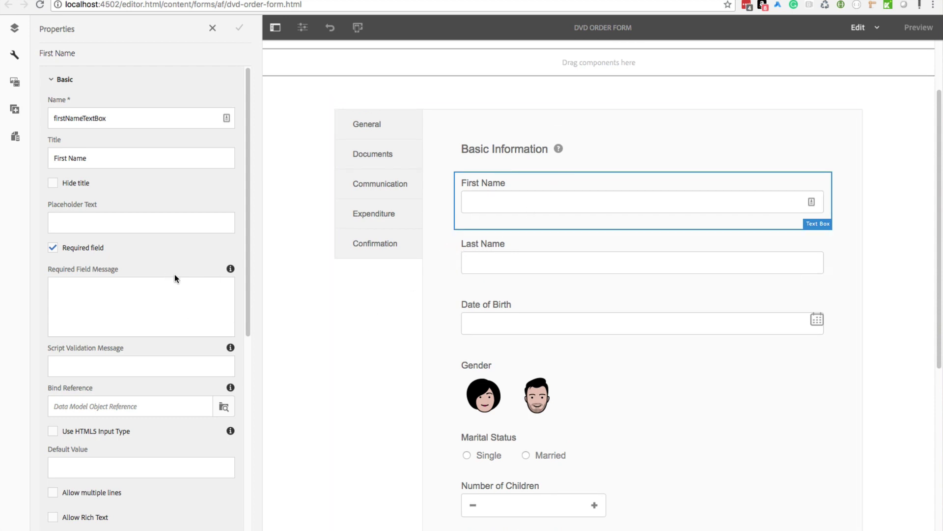
Step: Select Root Panel in the Content tree, open its properties and expand the Panel Layout list
scroll(287, 220, up, 2)
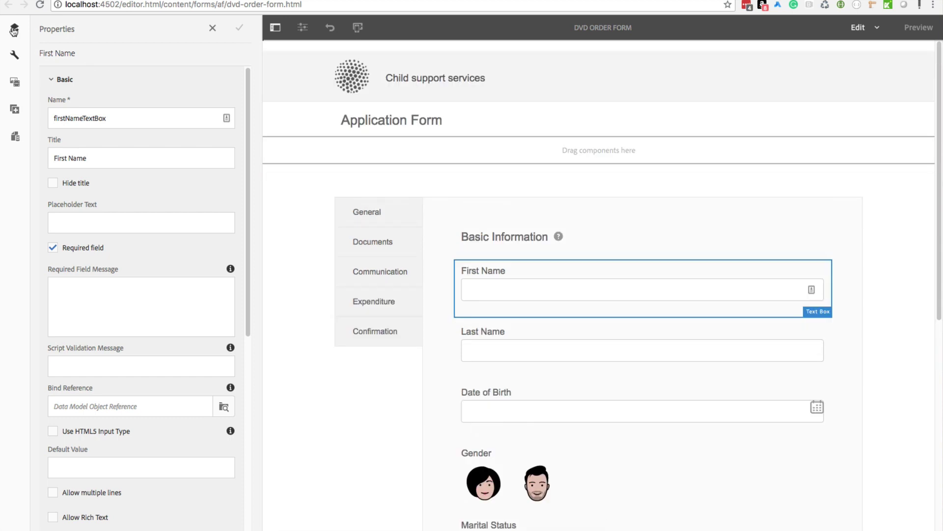
click(14, 28)
click(877, 0)
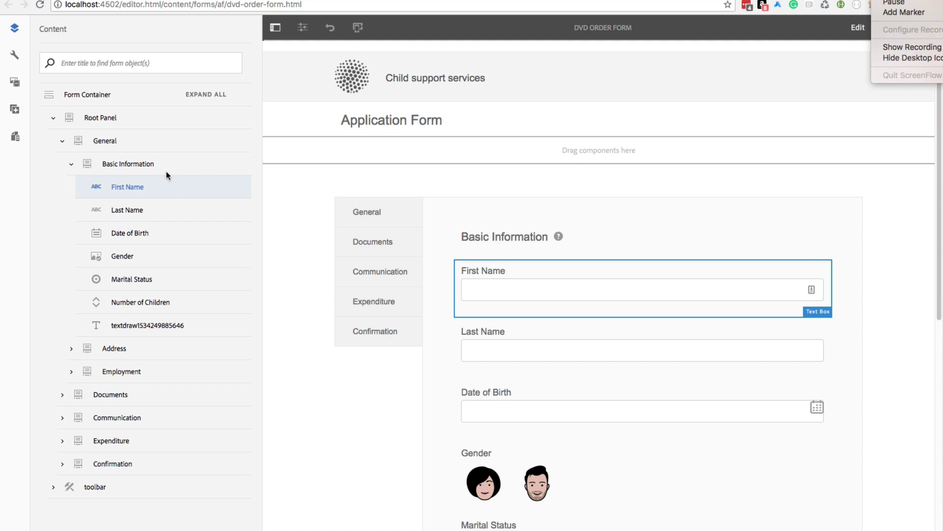
click(314, 244)
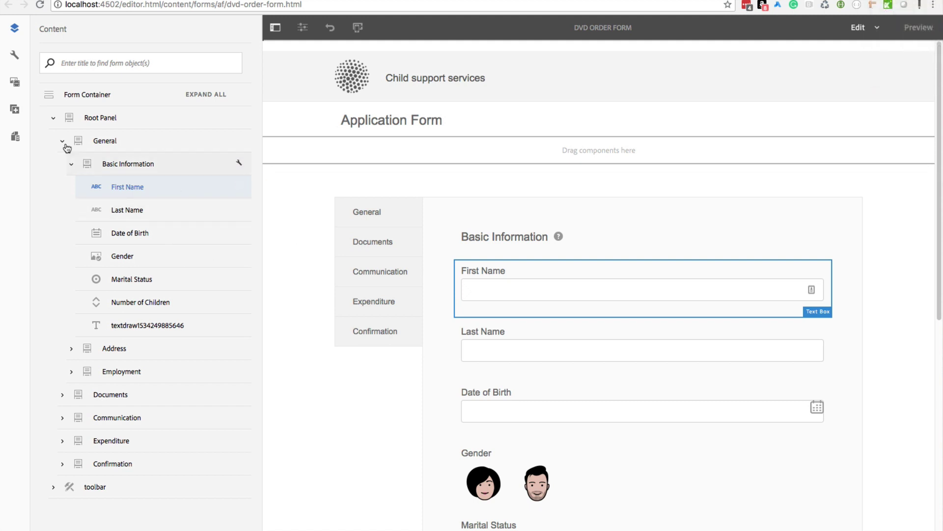
click(110, 119)
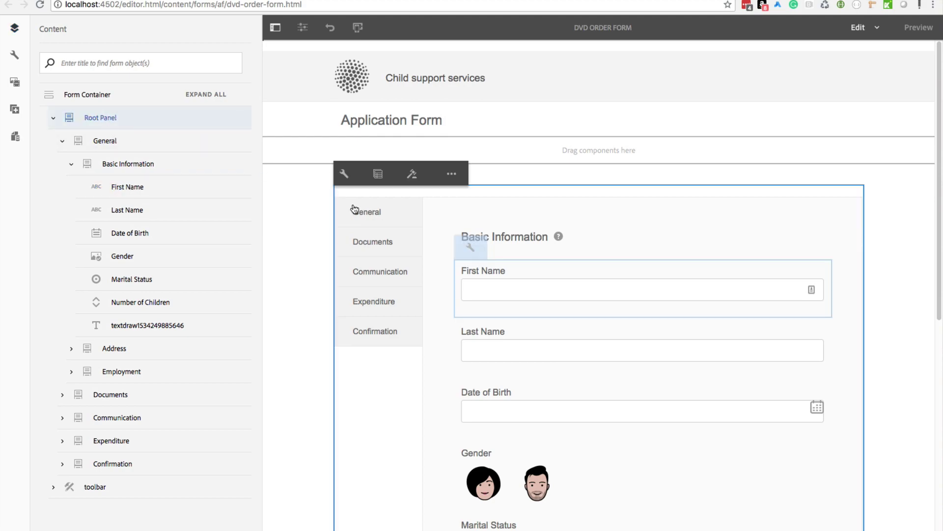
click(344, 173)
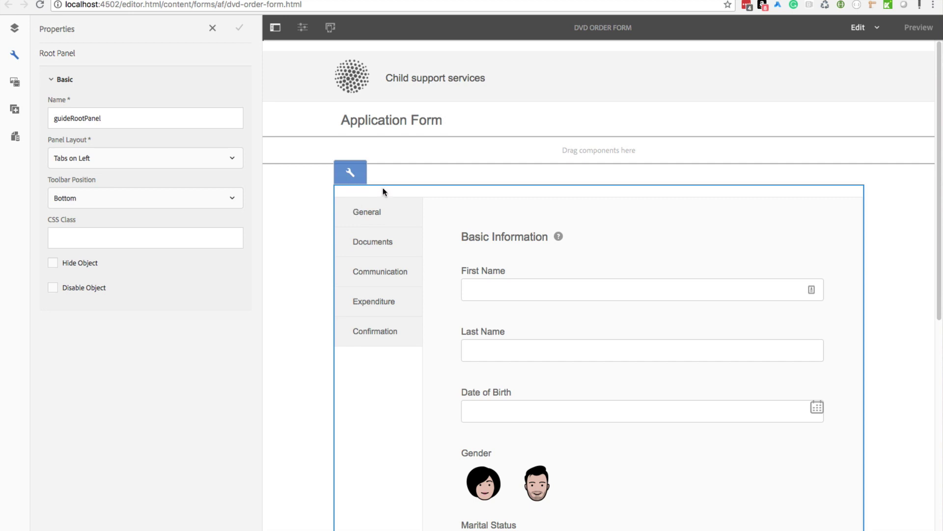
click(139, 164)
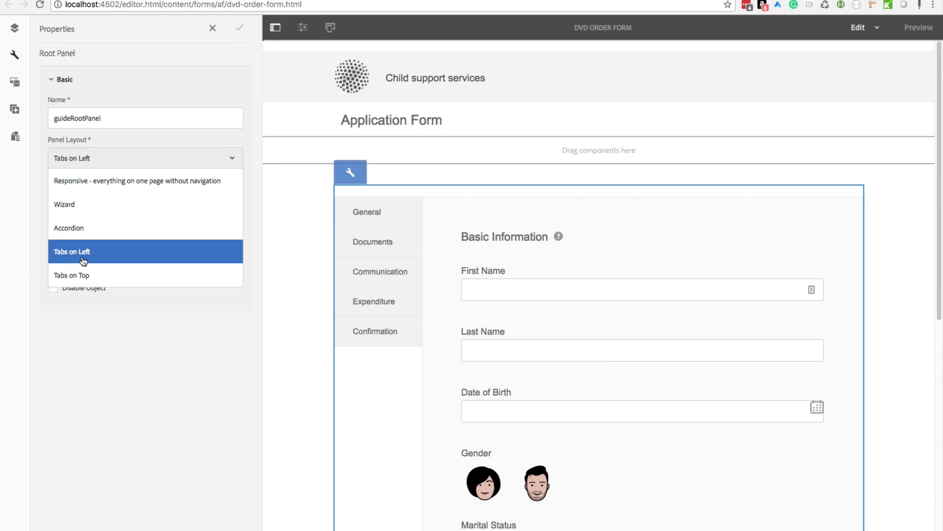
Step: Save the Root Panel as Accordion and preview the General, Documents and Communication sections
click(83, 228)
click(238, 31)
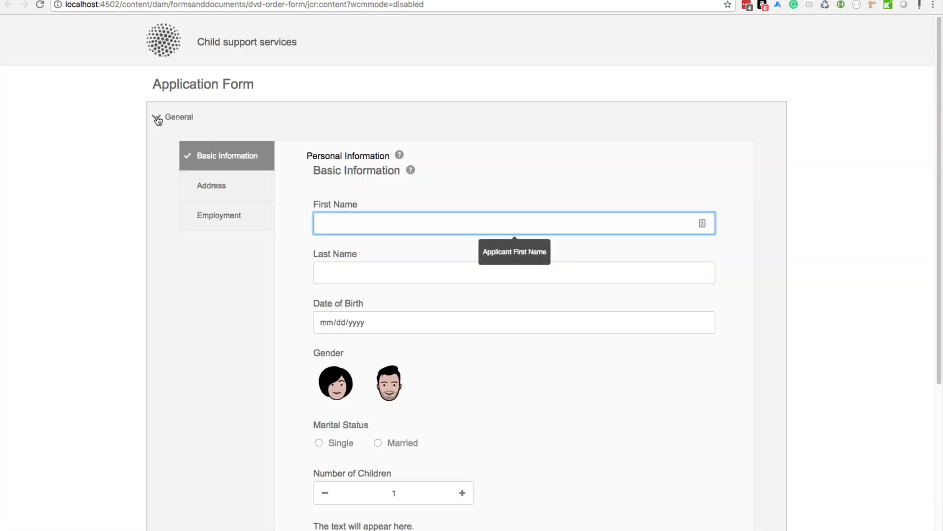
click(158, 118)
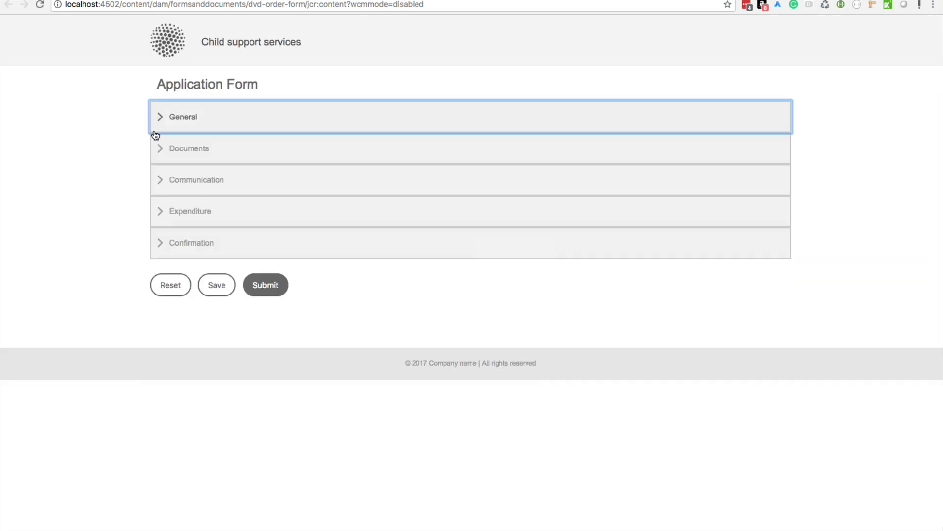
click(157, 148)
click(157, 150)
click(159, 182)
click(161, 181)
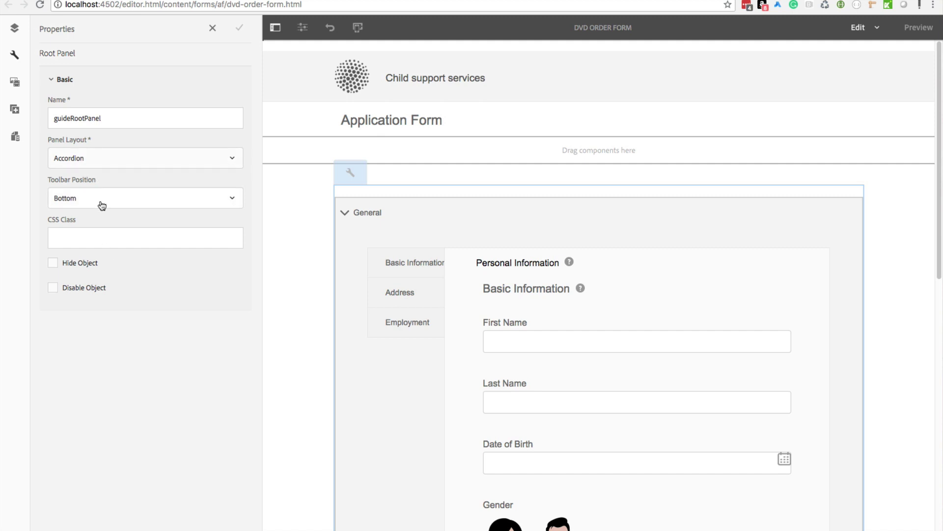
Step: Set the Root Panel layout back to Tabs on Left and save it
click(101, 204)
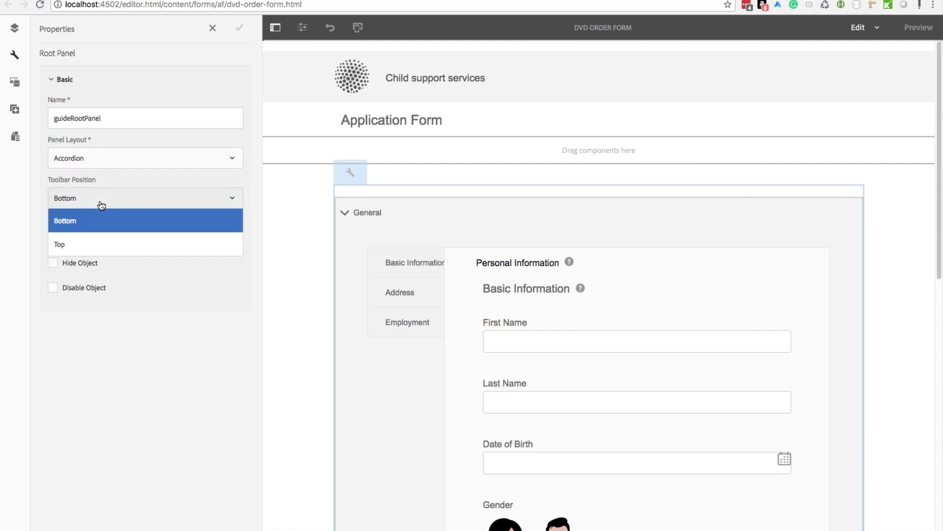
click(93, 161)
click(93, 162)
click(93, 162)
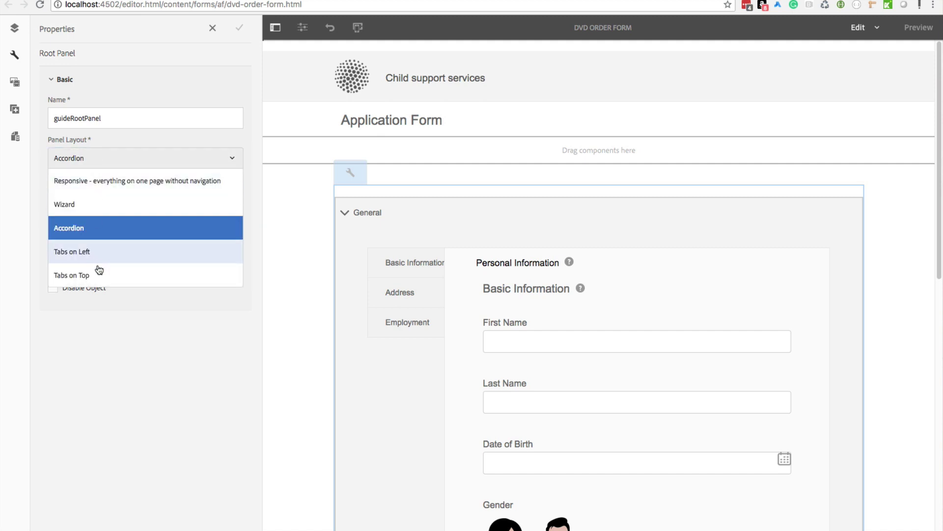
click(97, 253)
click(240, 28)
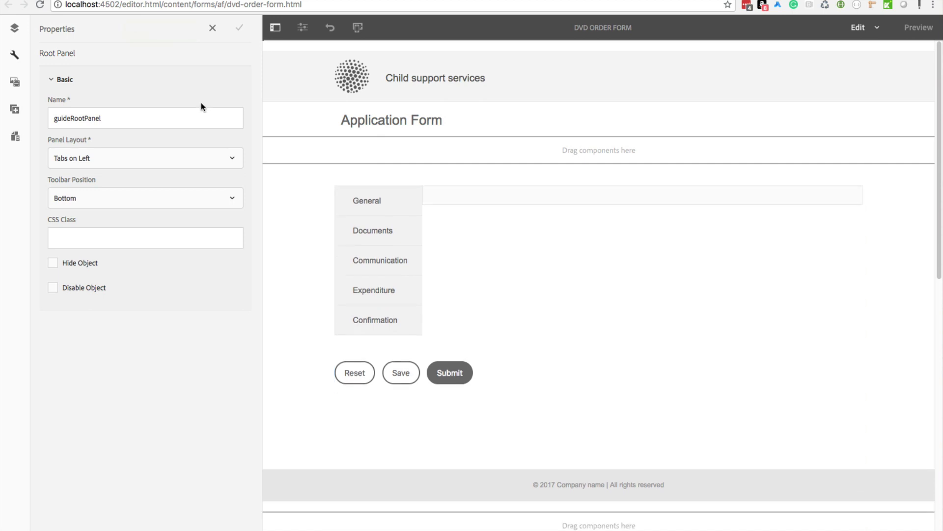
click(14, 28)
Step: Apply the Liberty theme to the Form Container and save
click(105, 96)
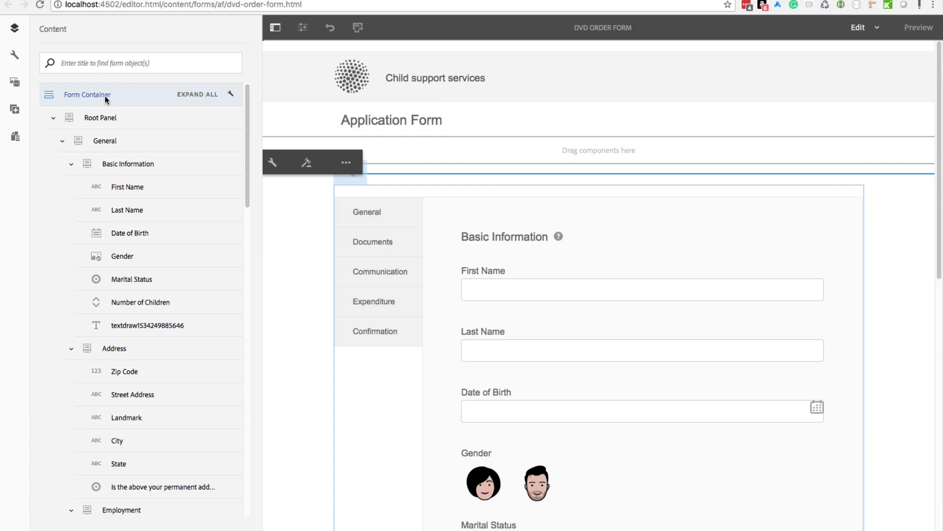
click(272, 163)
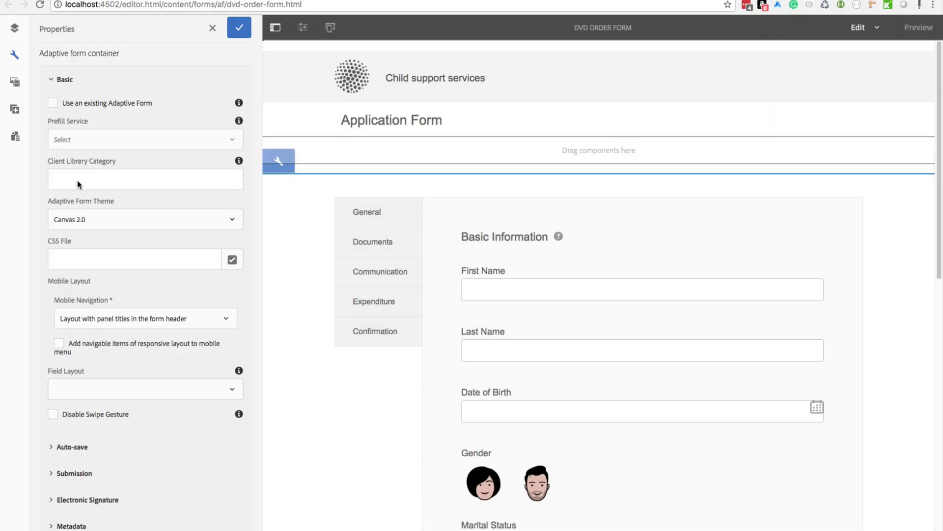
click(113, 224)
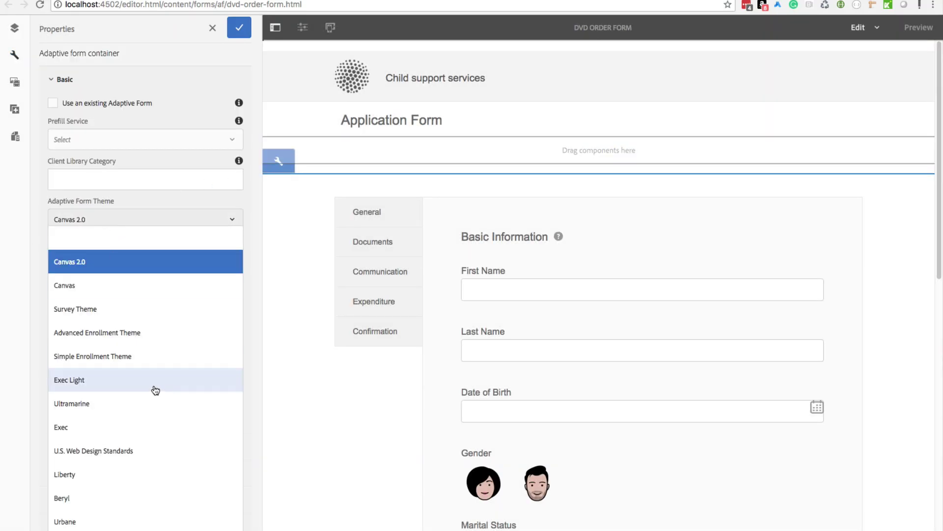
click(126, 484)
click(239, 27)
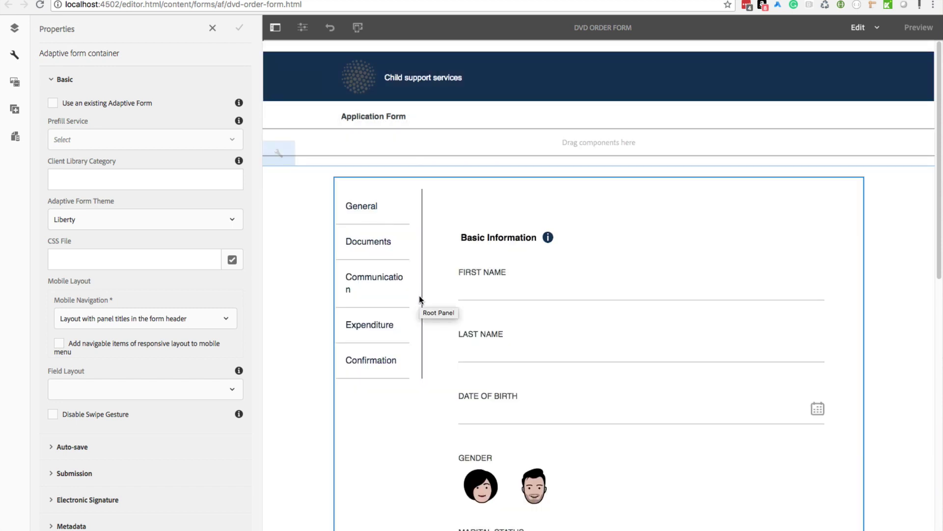
Step: Switch the form theme back to Canvas 2.0 and save
click(112, 220)
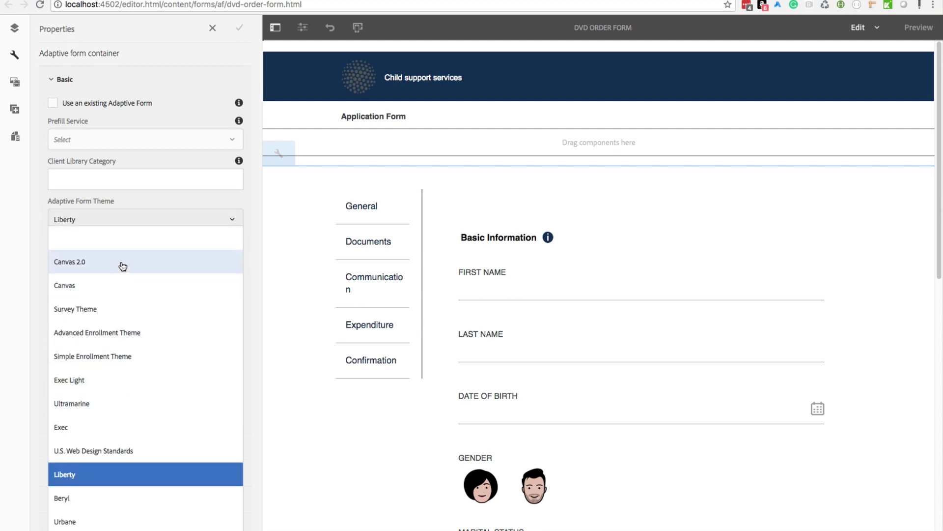
click(120, 263)
click(240, 30)
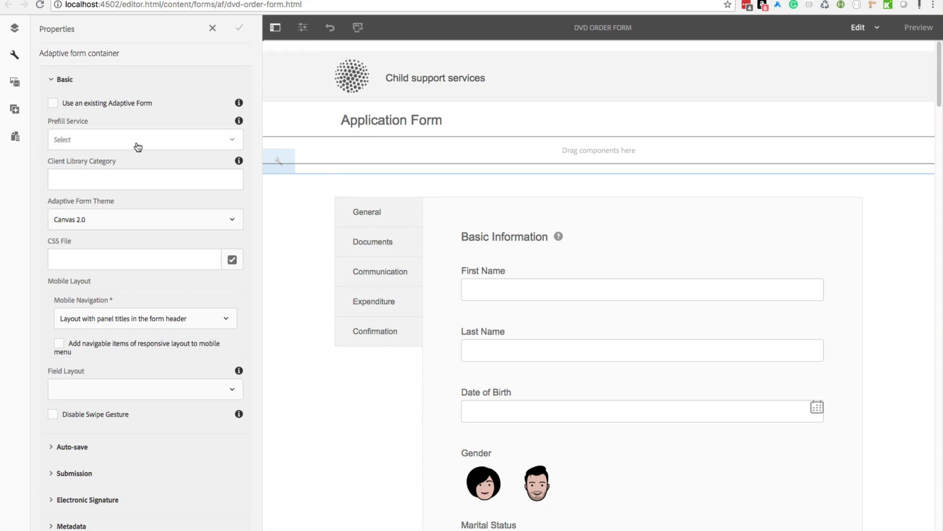
click(128, 183)
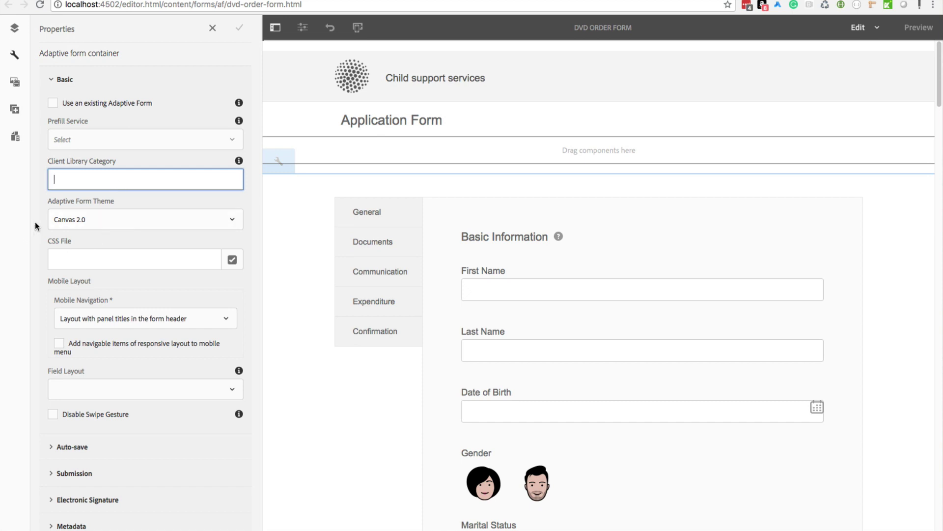
click(70, 260)
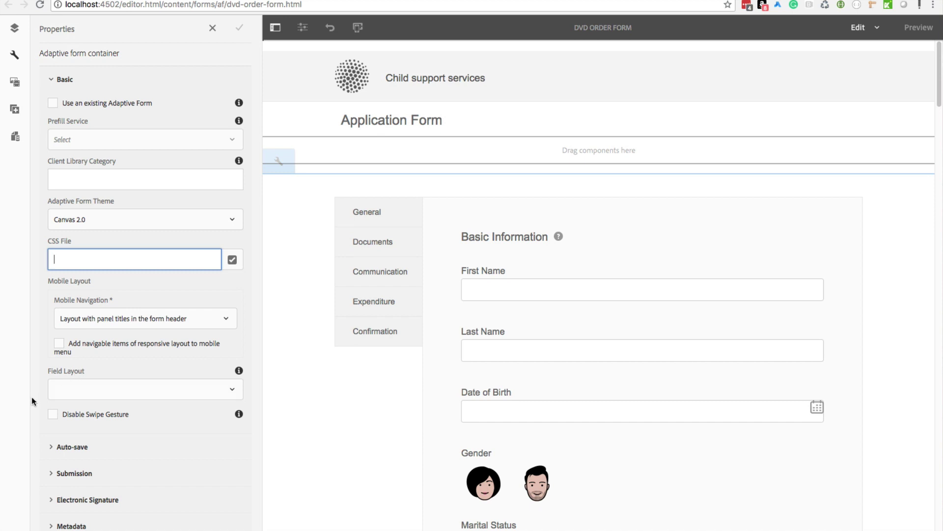
click(120, 396)
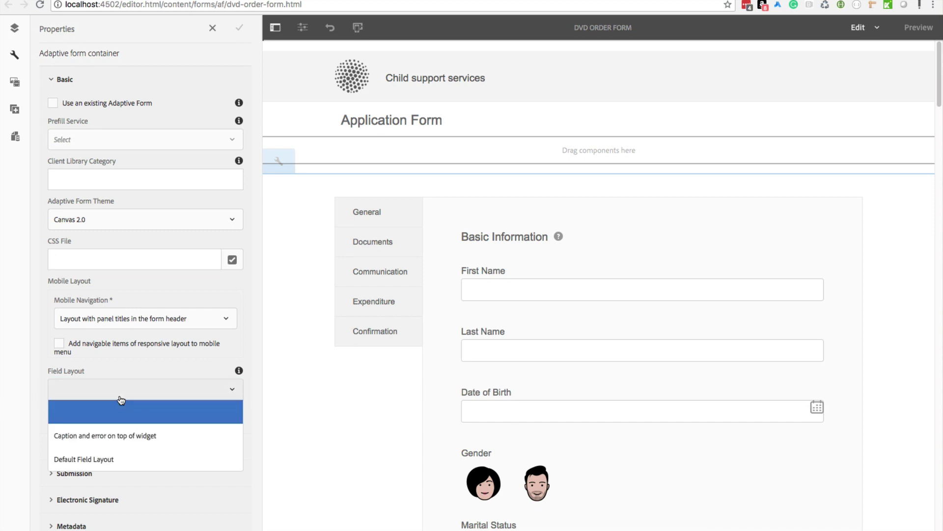
click(15, 362)
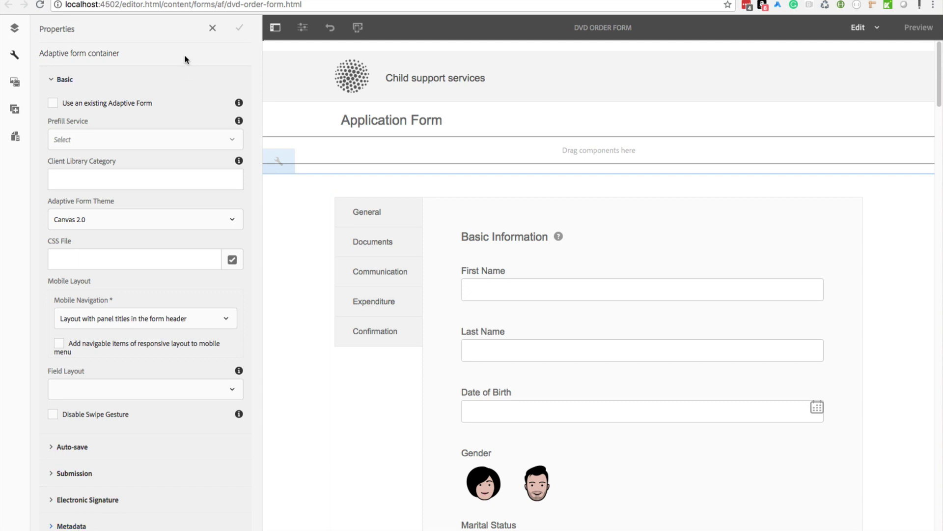
click(74, 473)
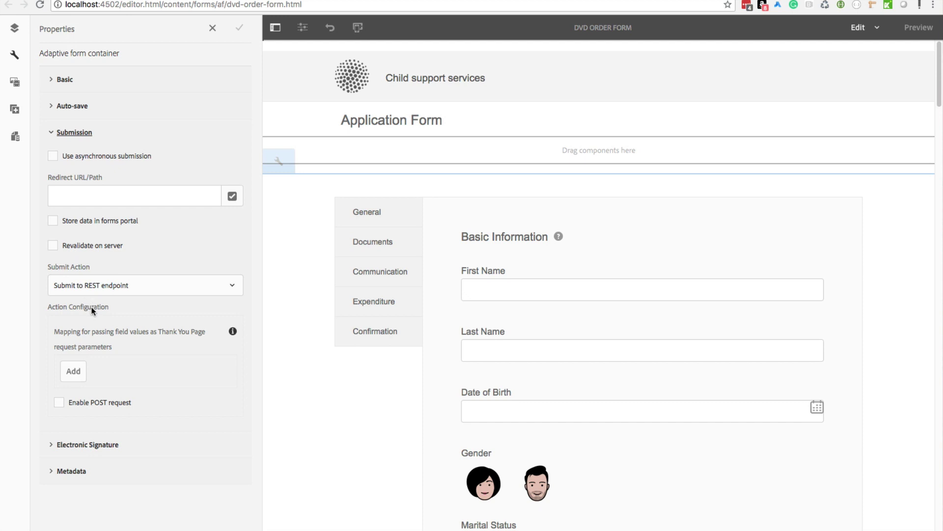
Step: Check the submit action options, keep Submit to REST endpoint, and close the container properties
click(116, 294)
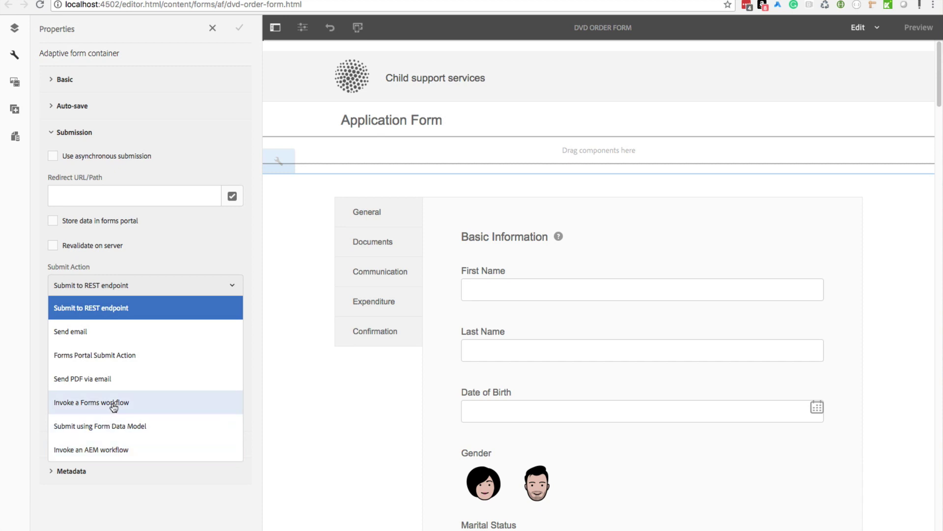
click(26, 333)
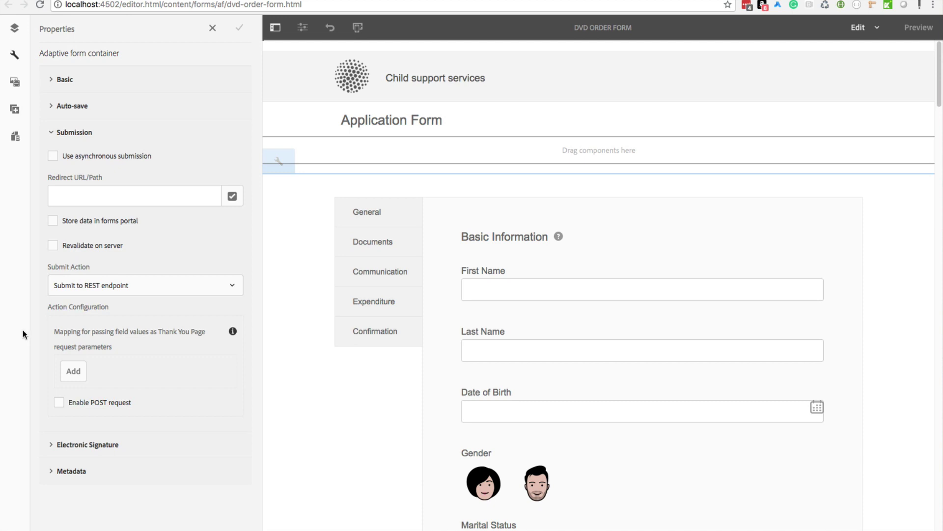
click(212, 28)
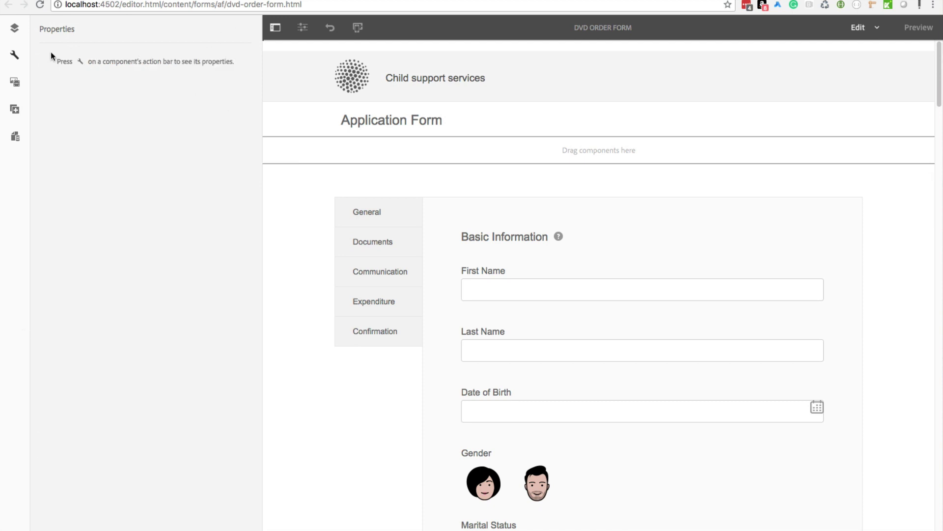
Step: Select Root Panel > General in the Content tree and open its properties (Personal Information, Tabs on Left)
click(14, 28)
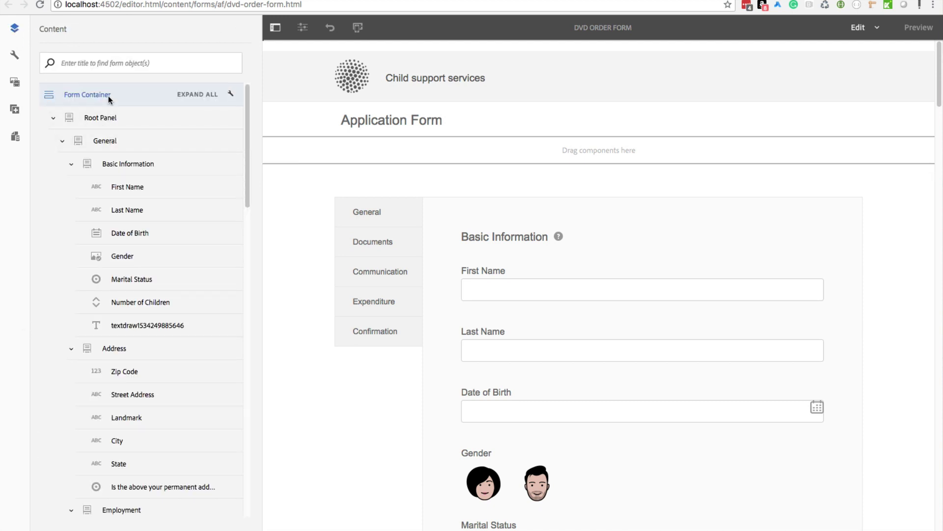
click(120, 119)
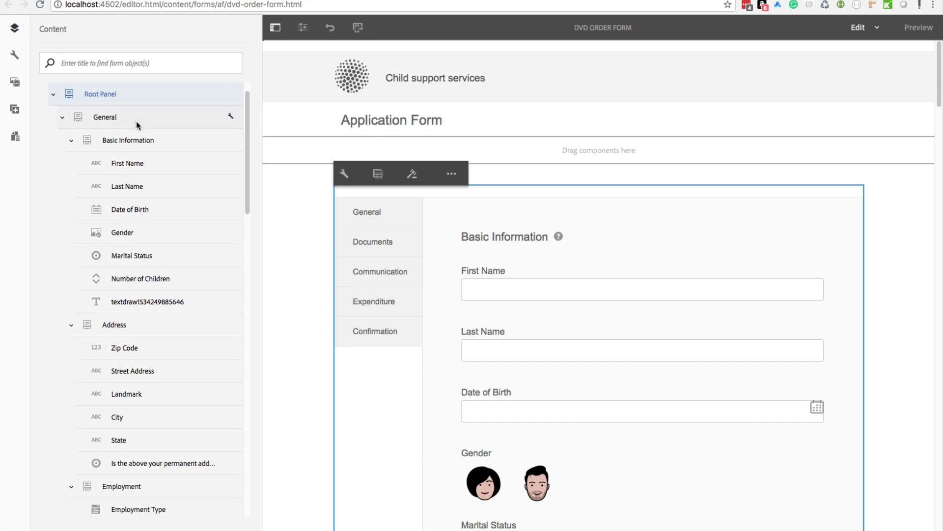
click(137, 123)
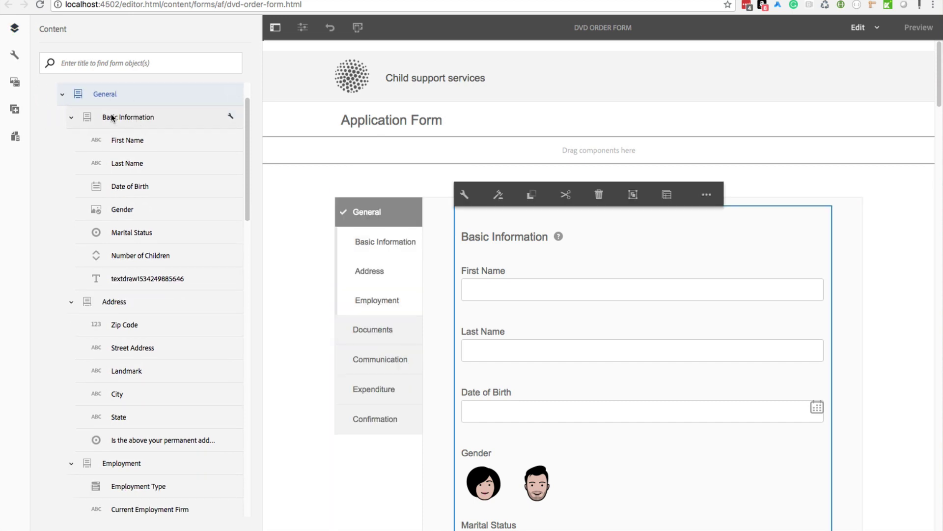
scroll(103, 120, up, 2)
scroll(101, 162, down, 2)
click(462, 194)
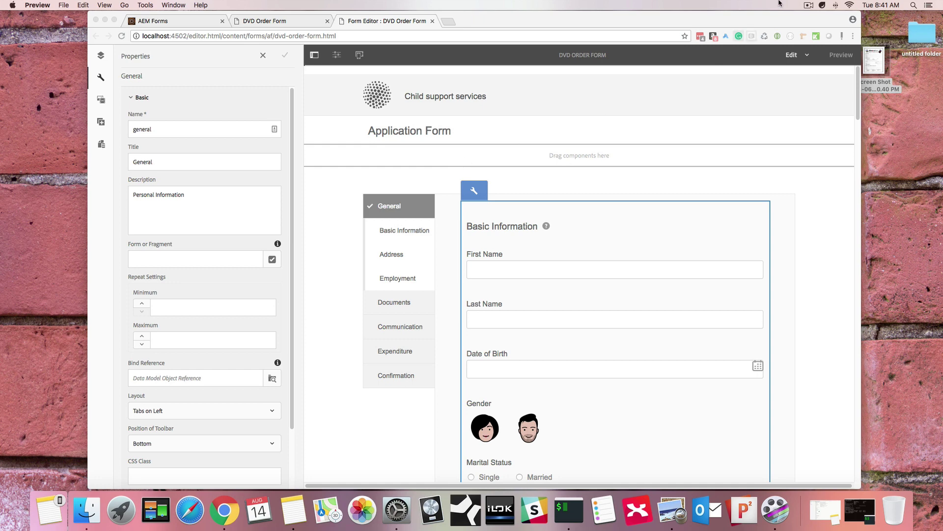
double_click(874, 62)
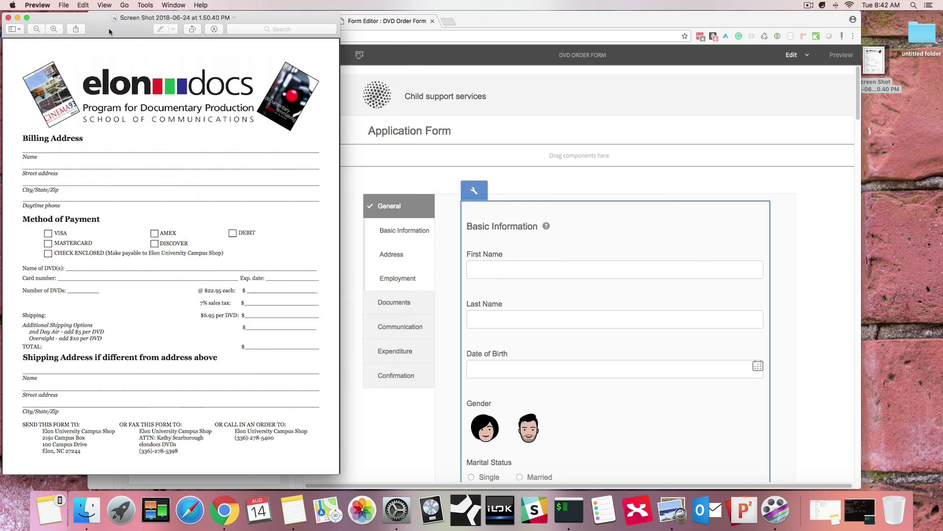
drag(108, 28, 336, 40)
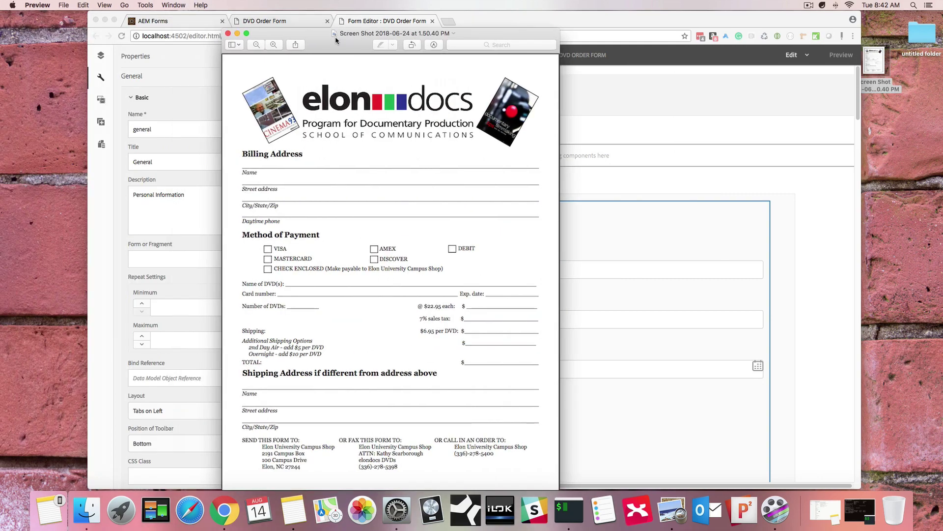
click(229, 34)
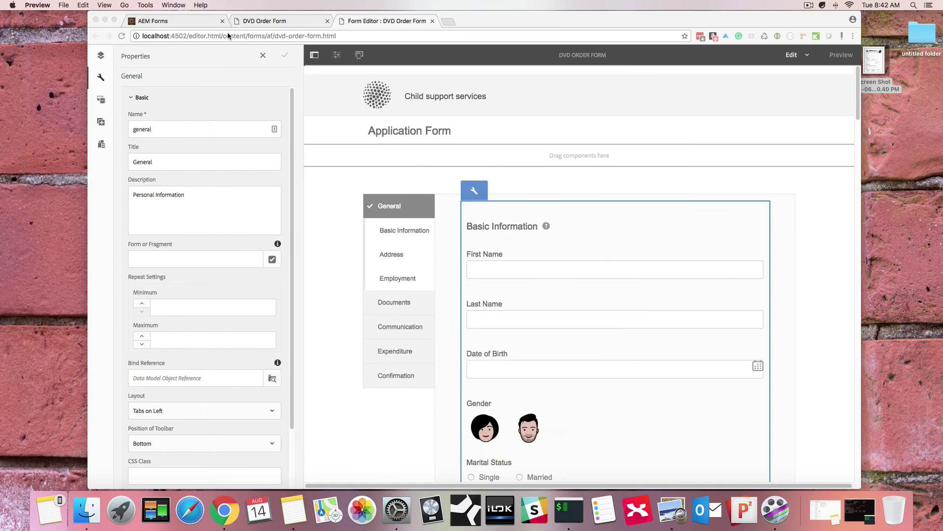